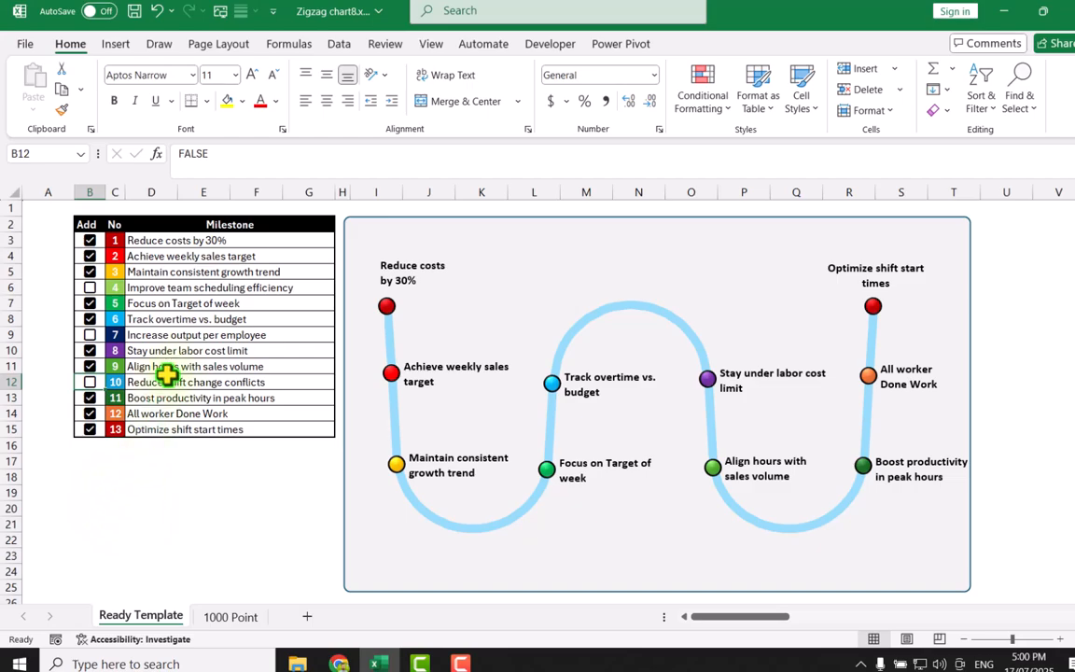
Step: Change milestone 5 in the Milestone list to read "Focus on Target of Month"
click(190, 306)
double_click(231, 306)
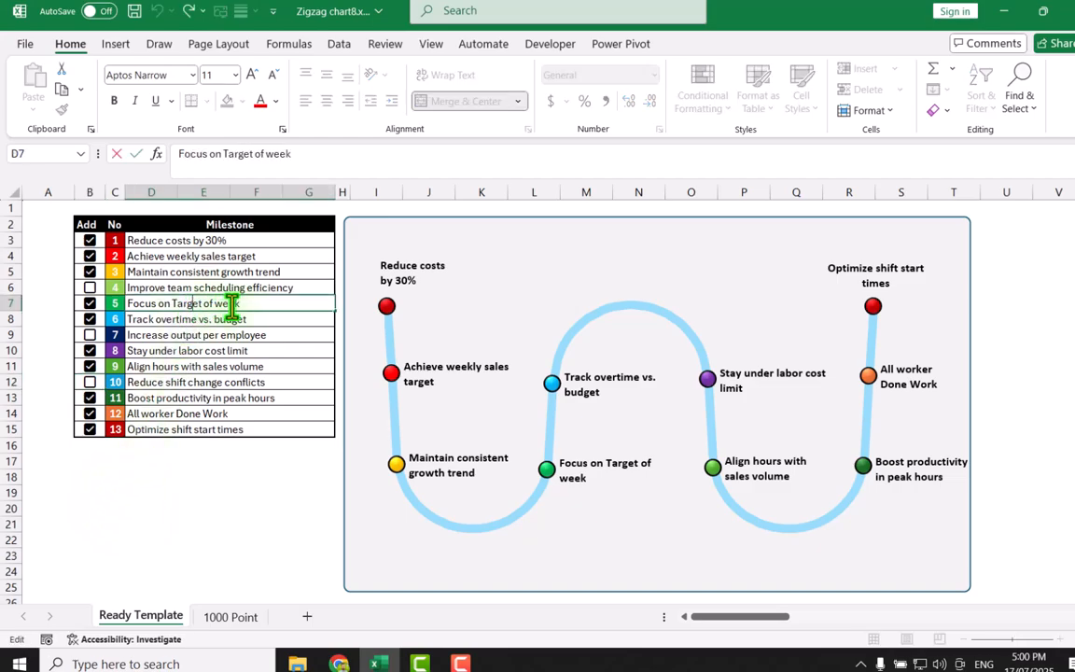
double_click(232, 306)
text(Month)
key(Return)
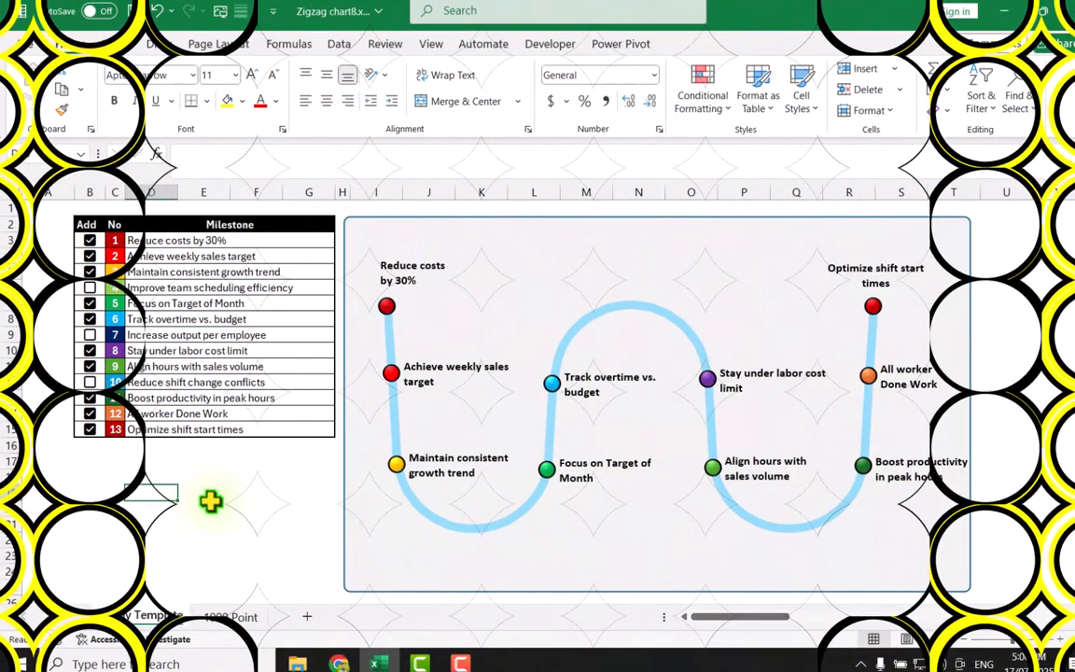
click(132, 497)
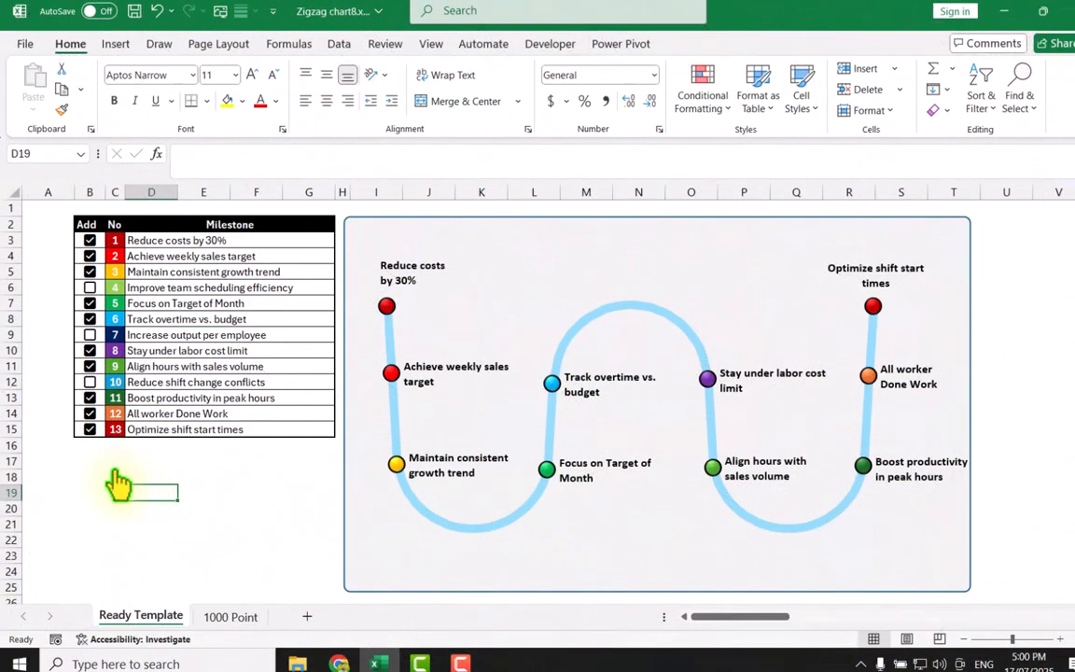
Step: Untick the Add checkboxes of all ticked milestones from 13 up to 2, keeping only milestone 1 ticked
click(89, 429)
click(90, 414)
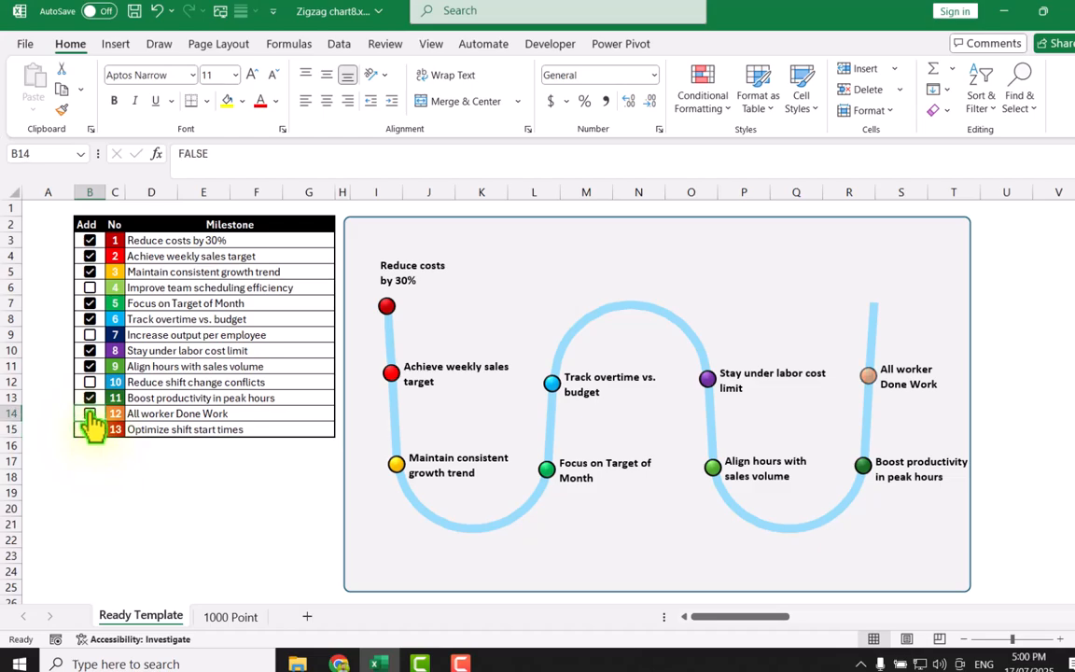
click(89, 397)
click(90, 366)
click(89, 350)
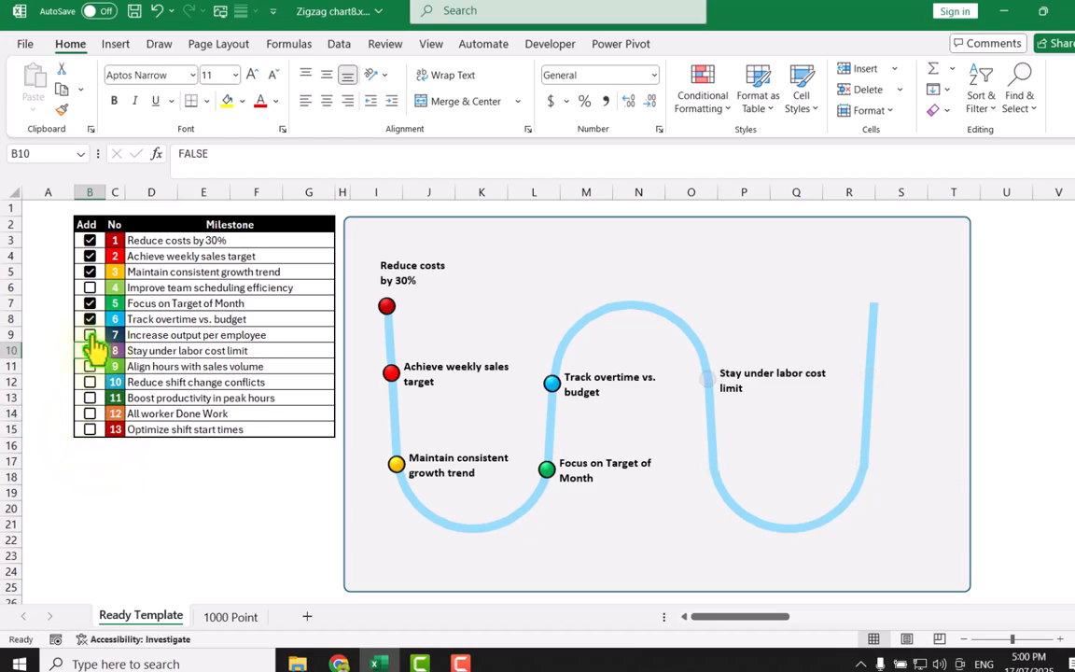
click(90, 319)
click(90, 303)
click(89, 271)
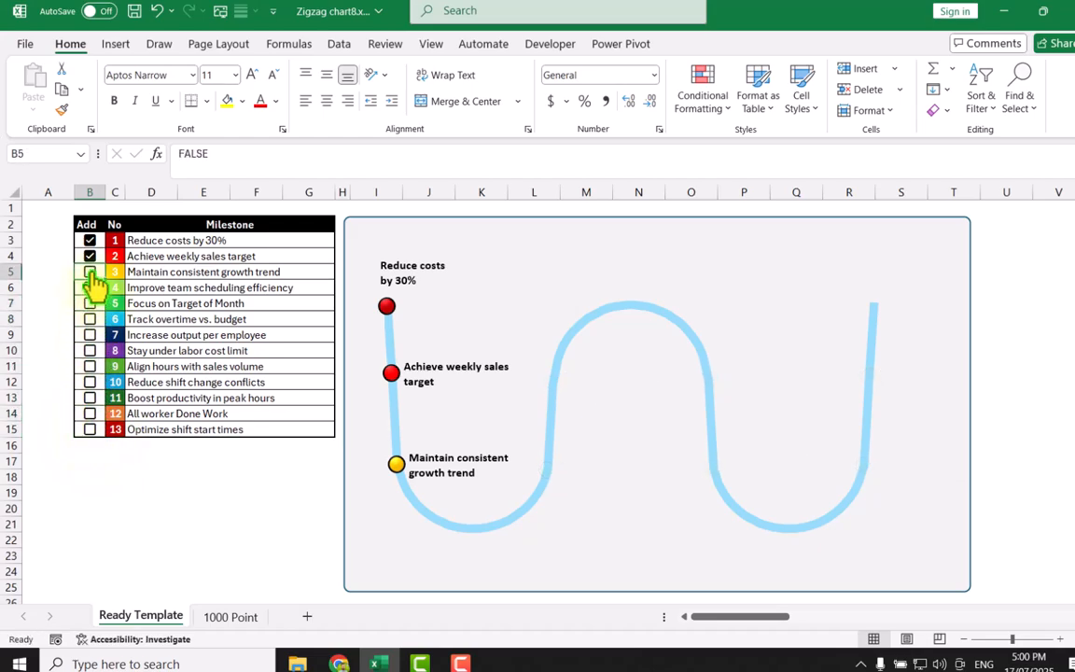
click(89, 255)
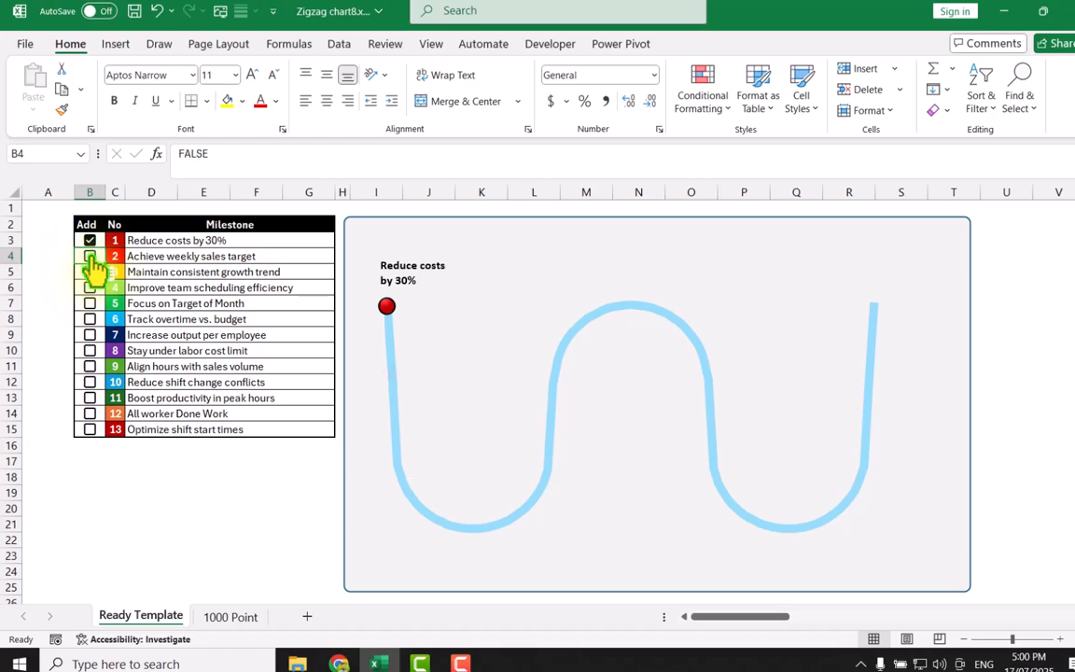
Step: Tick the Add checkboxes of milestones 2 through 13 so that all thirteen milestones are included in the chart
click(89, 256)
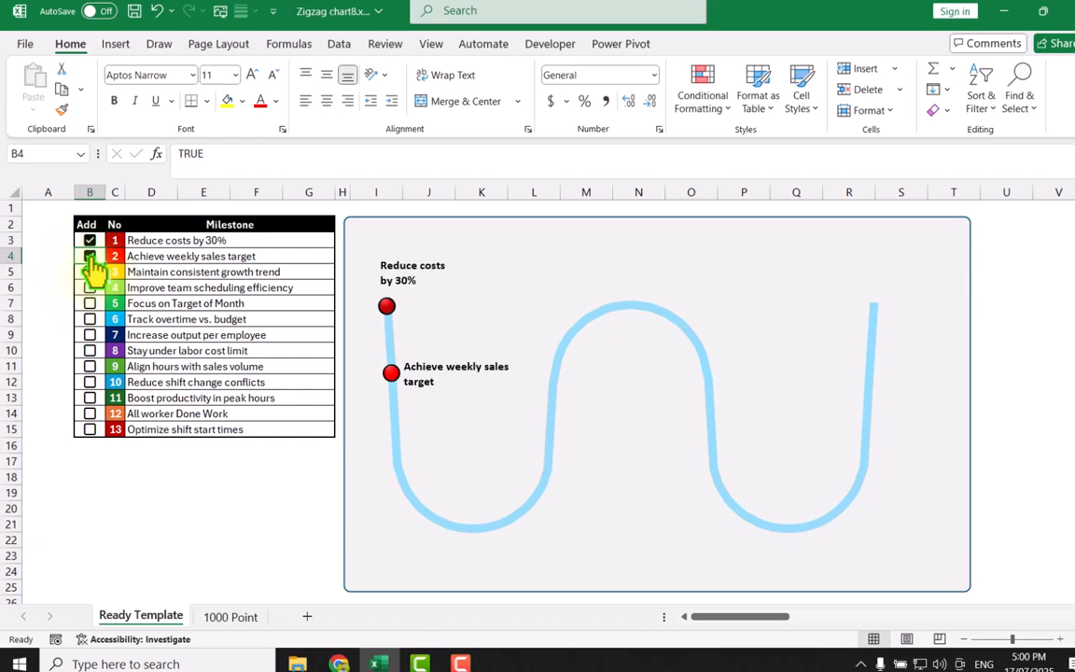
click(88, 277)
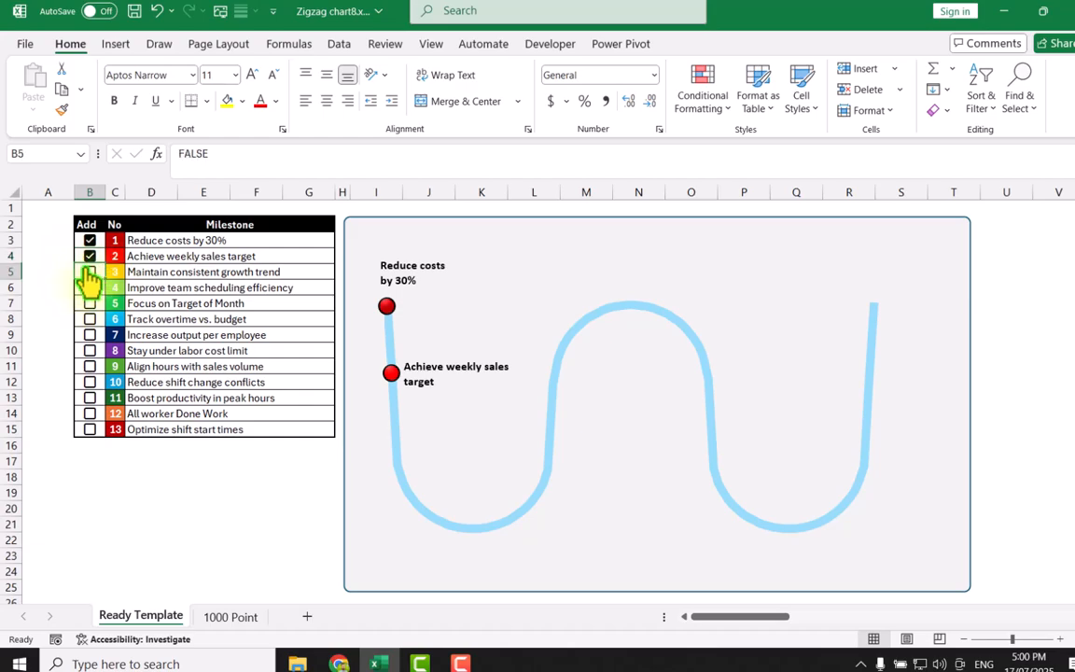
click(88, 271)
click(90, 289)
click(90, 287)
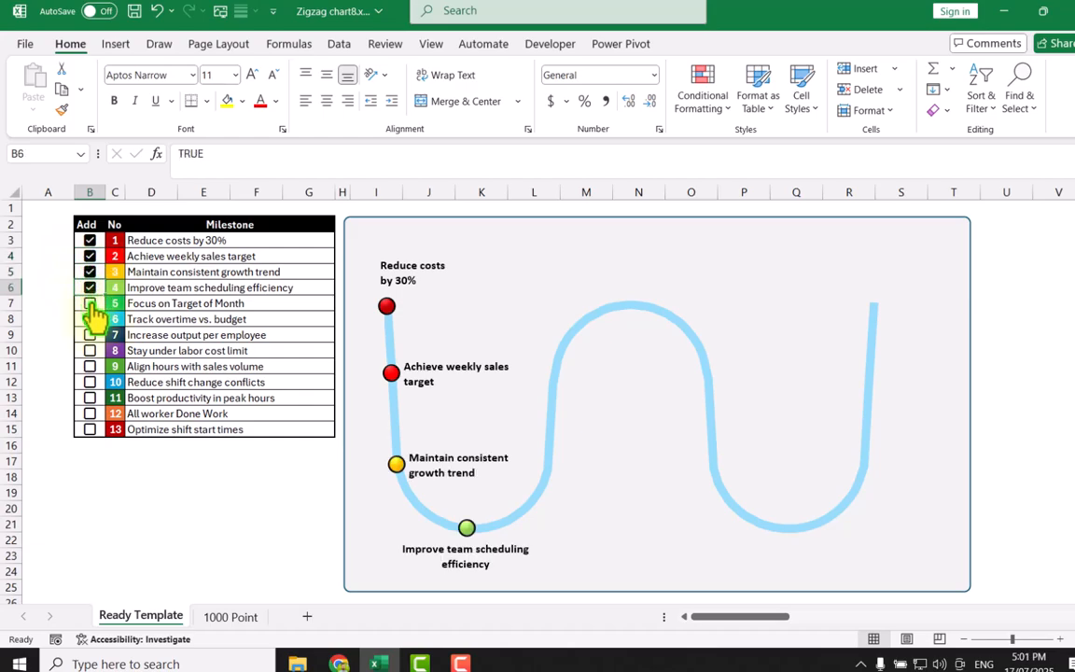
click(91, 304)
click(90, 321)
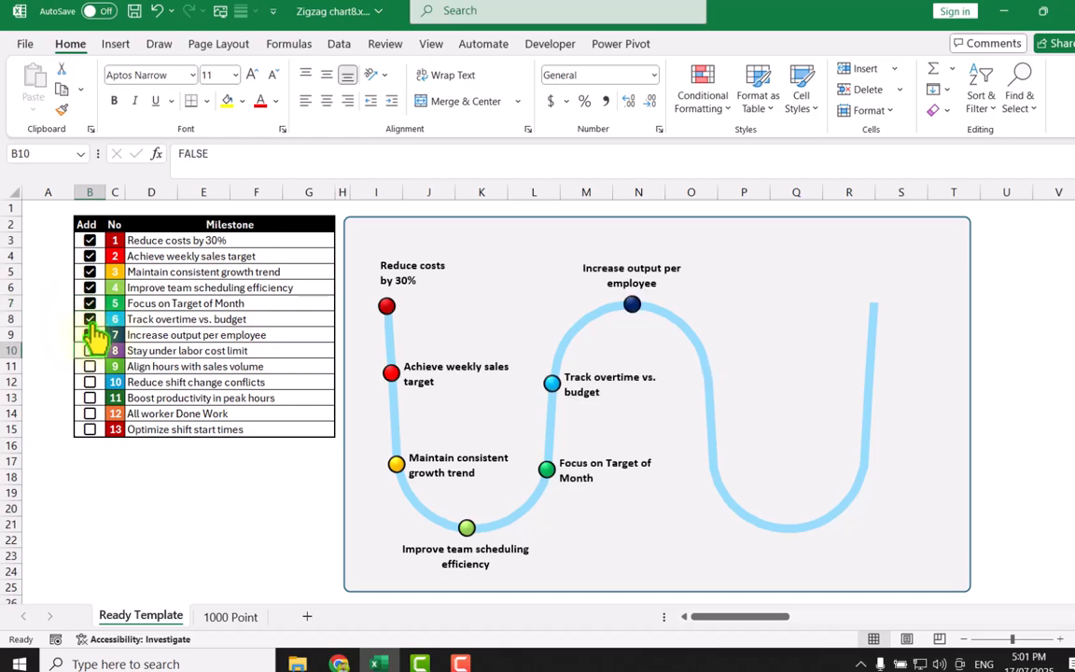
click(90, 352)
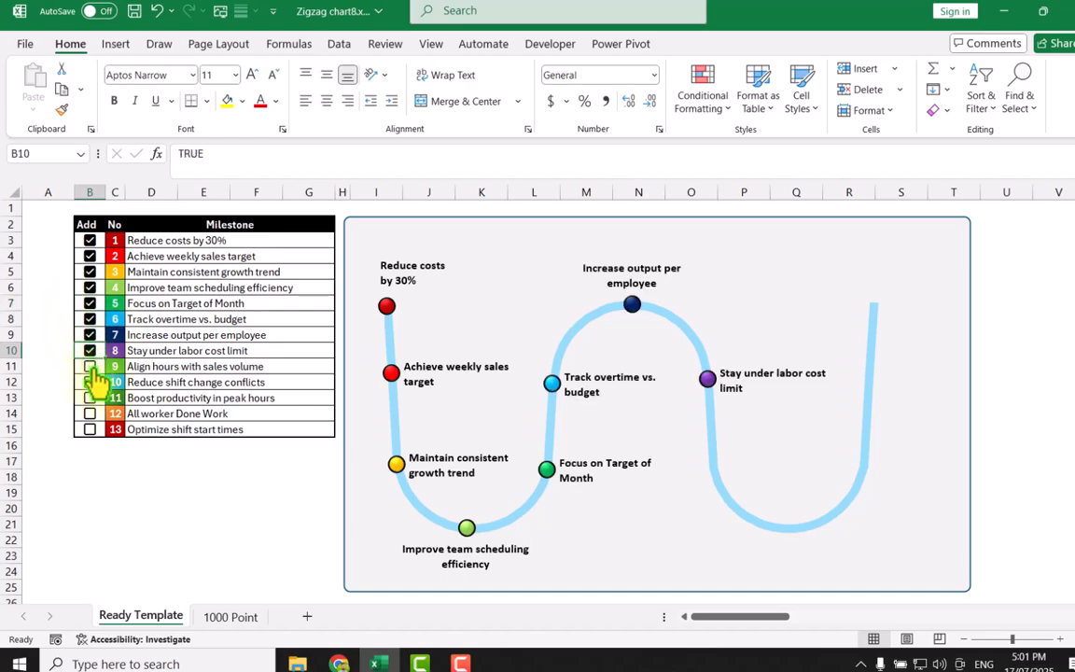
click(89, 366)
click(89, 382)
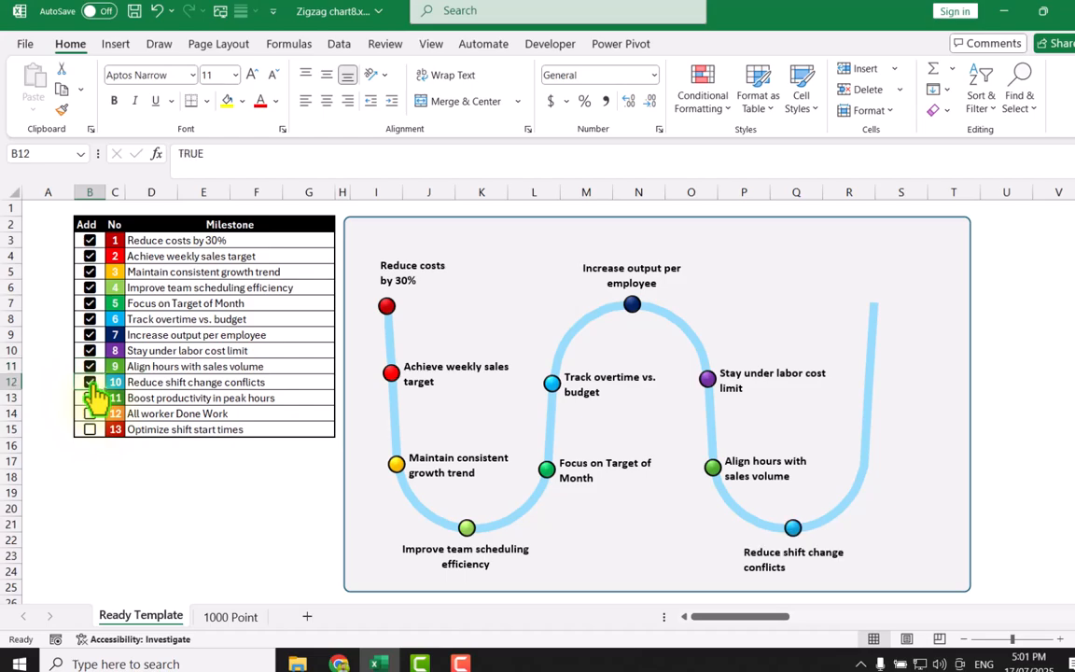
click(90, 398)
click(91, 413)
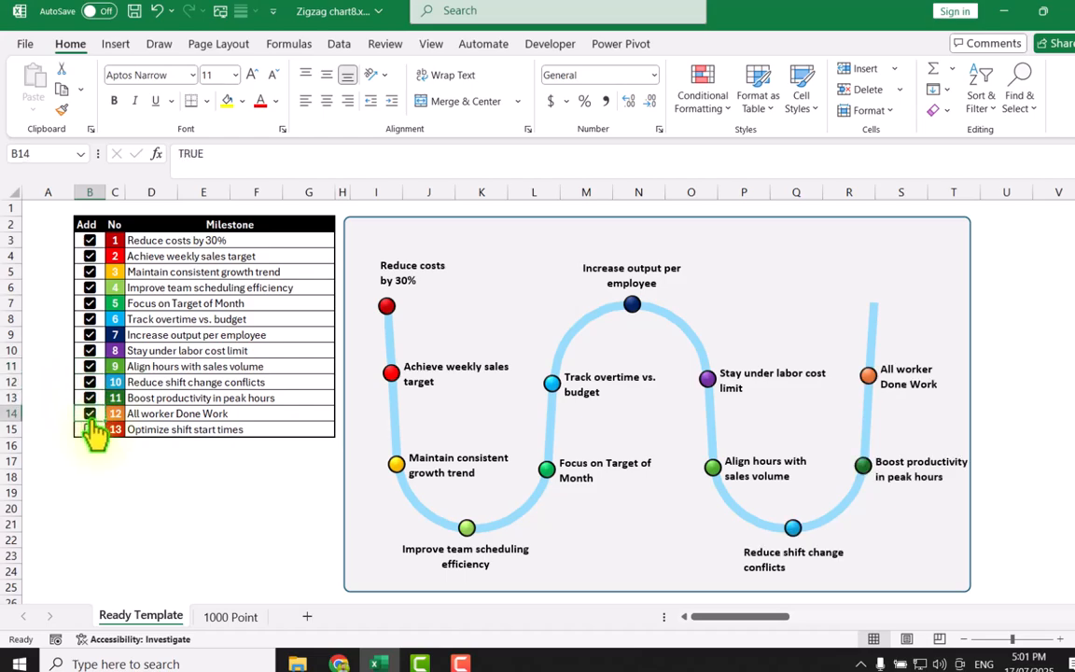
click(90, 429)
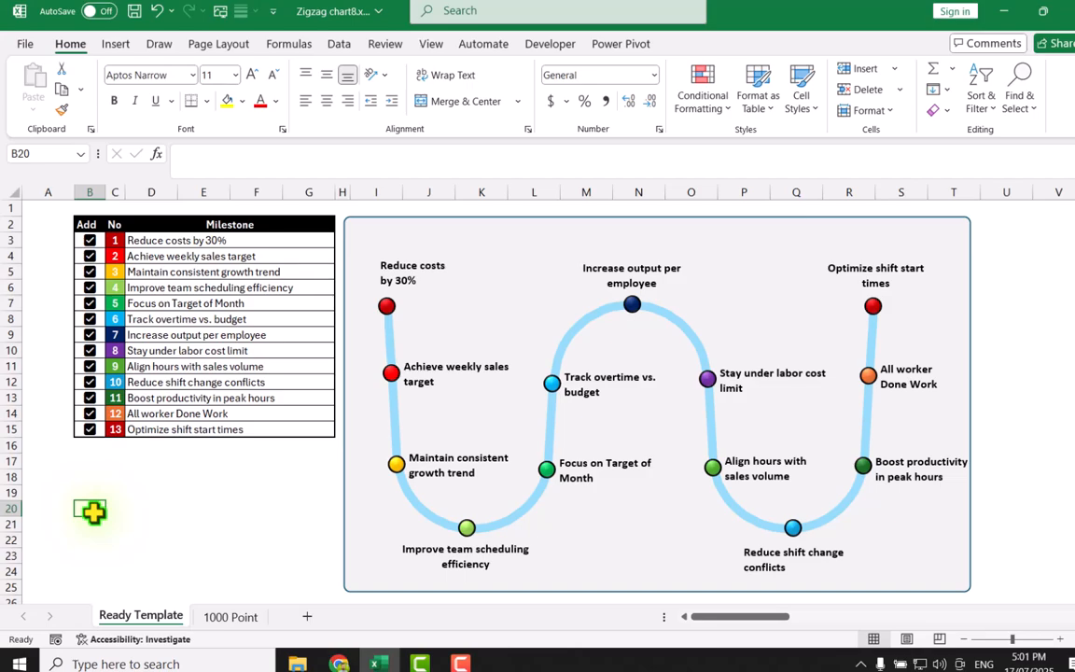
right_click(121, 618)
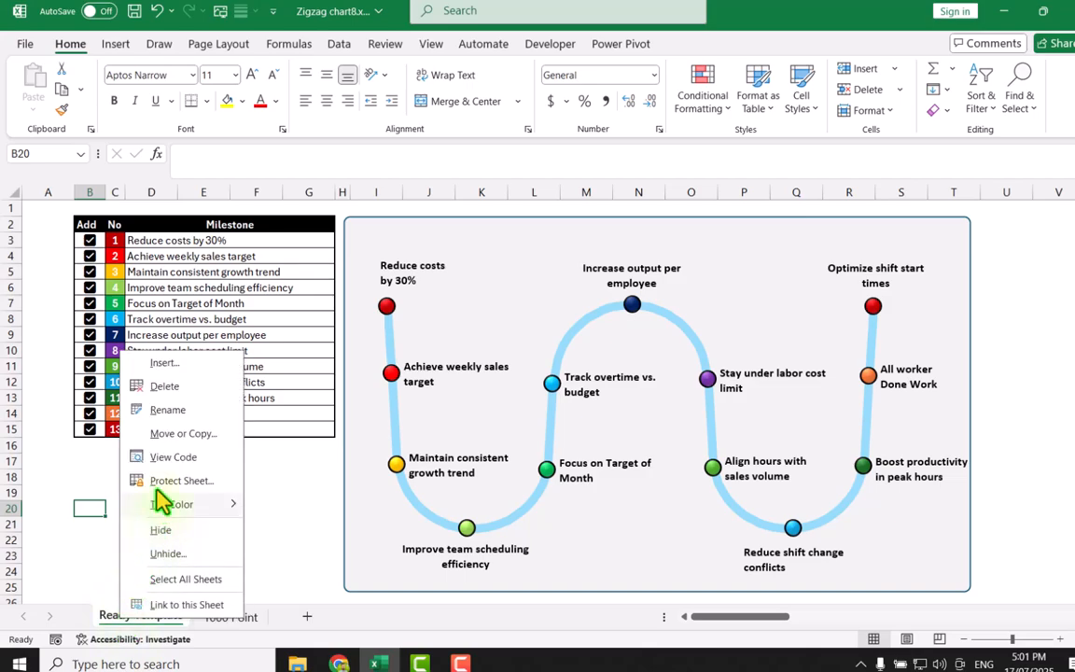
click(183, 433)
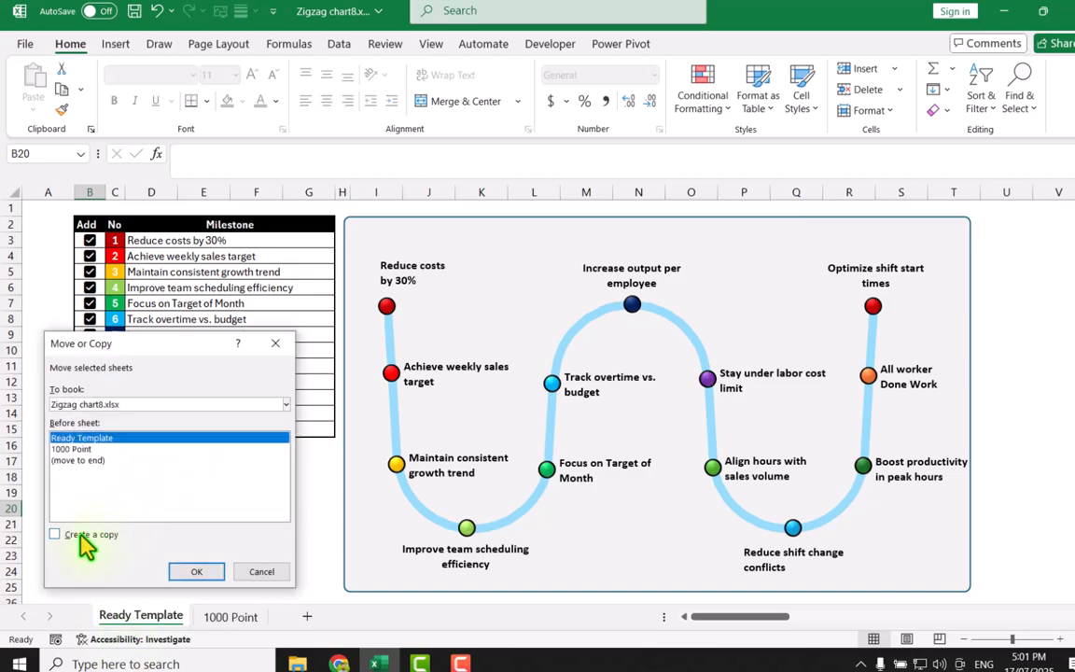
click(82, 539)
click(110, 407)
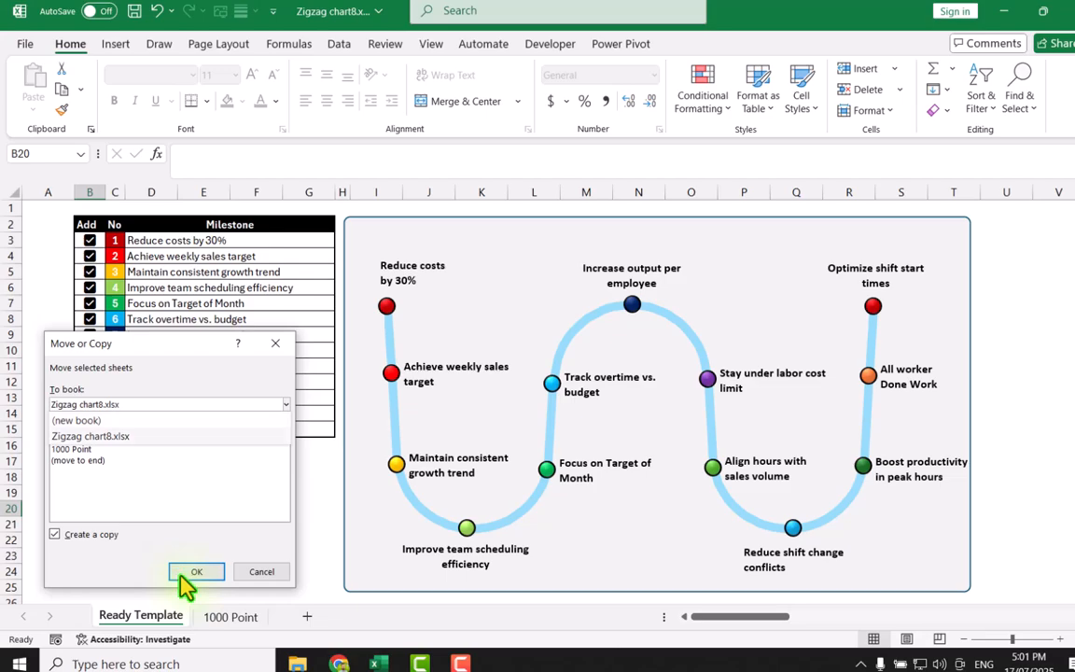
click(259, 572)
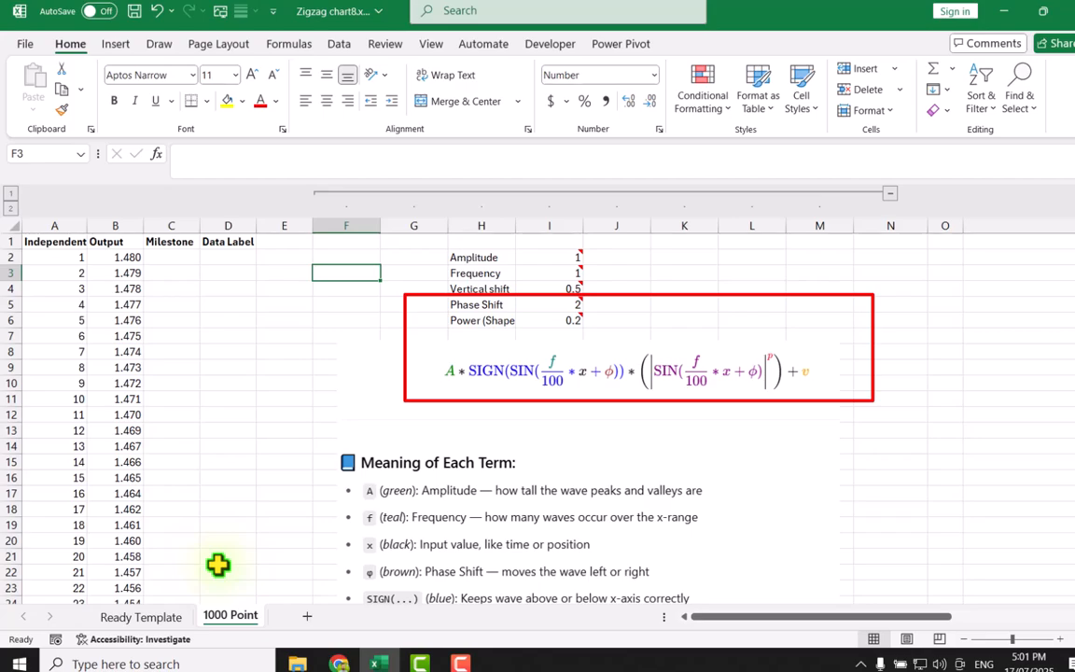
Step: Examine the wave equation and its term meanings on the 1000 Point sheet, plus the formulas in the Output and Independent columns
scroll(262, 522, down, 3)
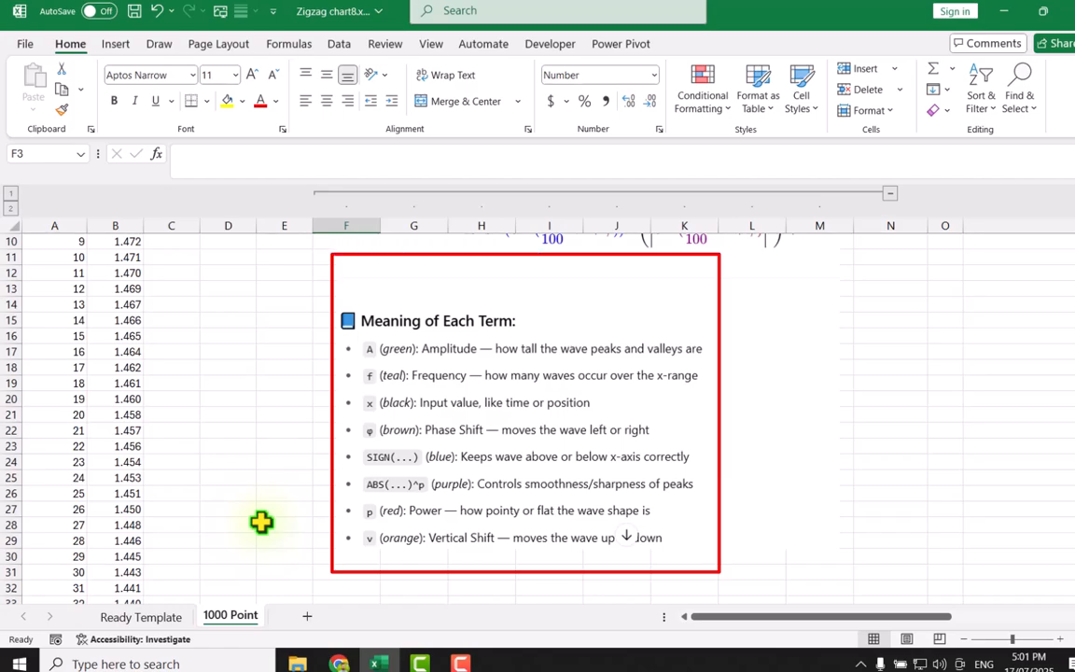
scroll(261, 521, up, 1)
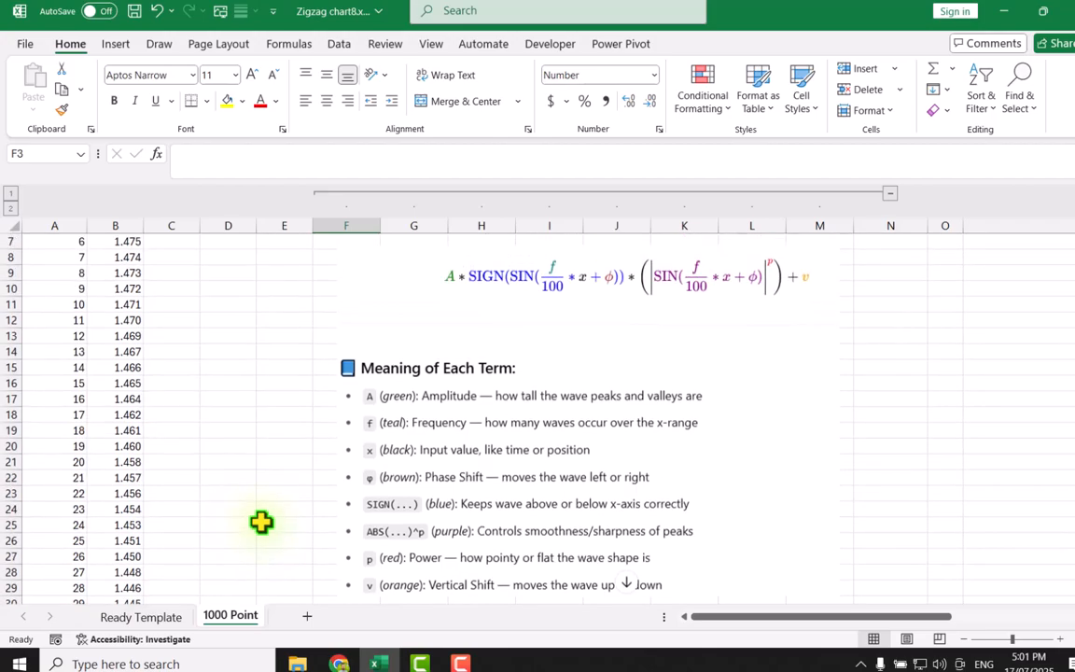
scroll(261, 522, up, 2)
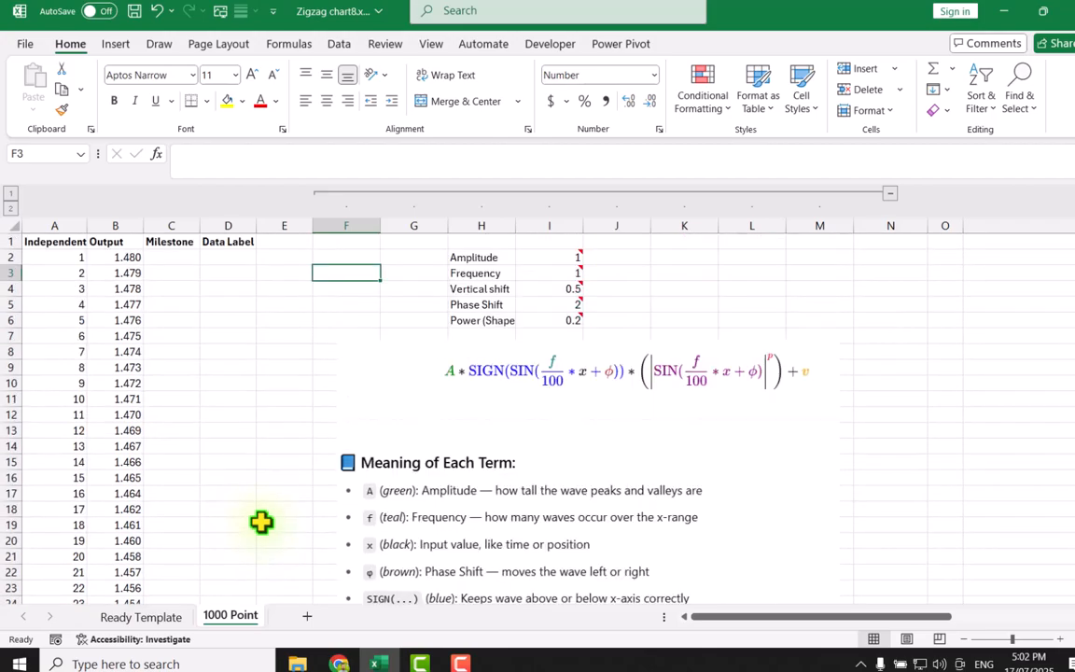
click(123, 259)
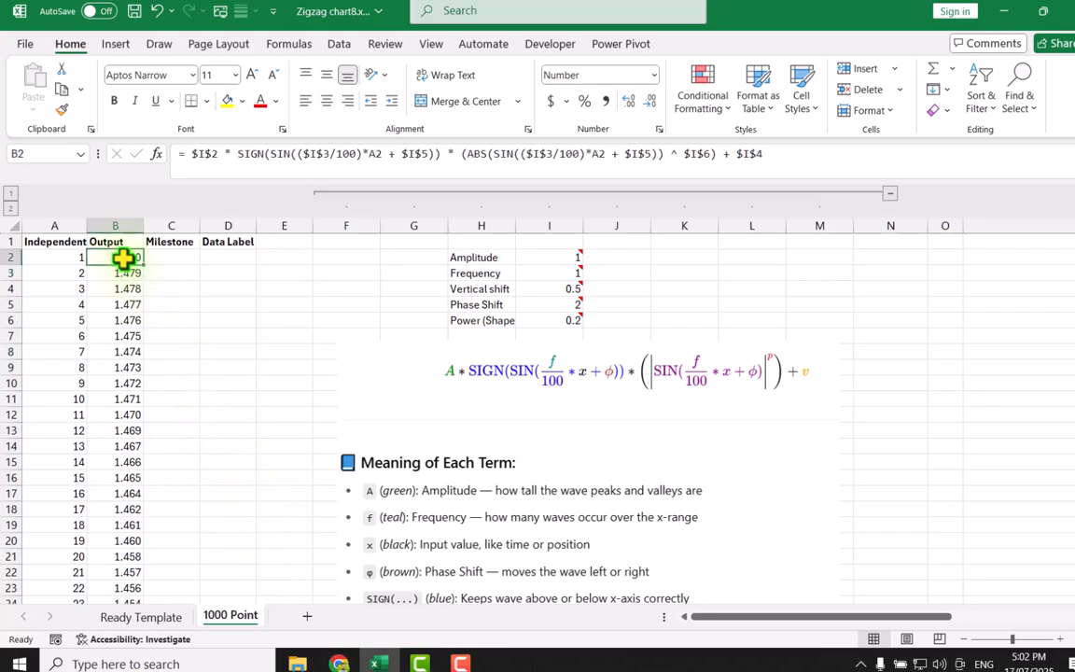
double_click(124, 259)
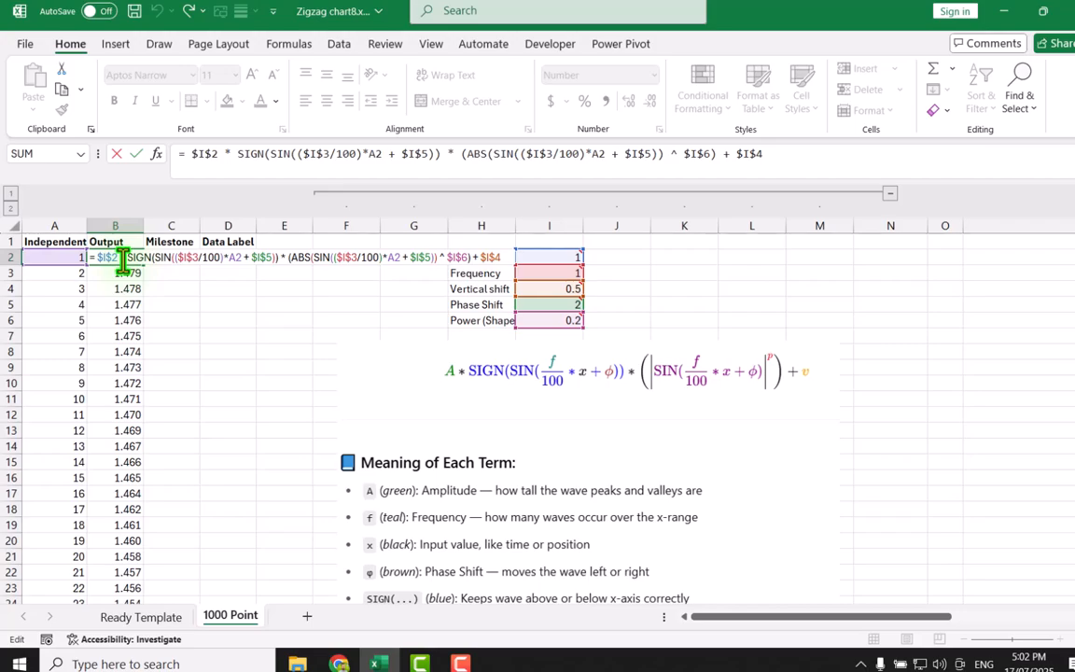
key(Escape)
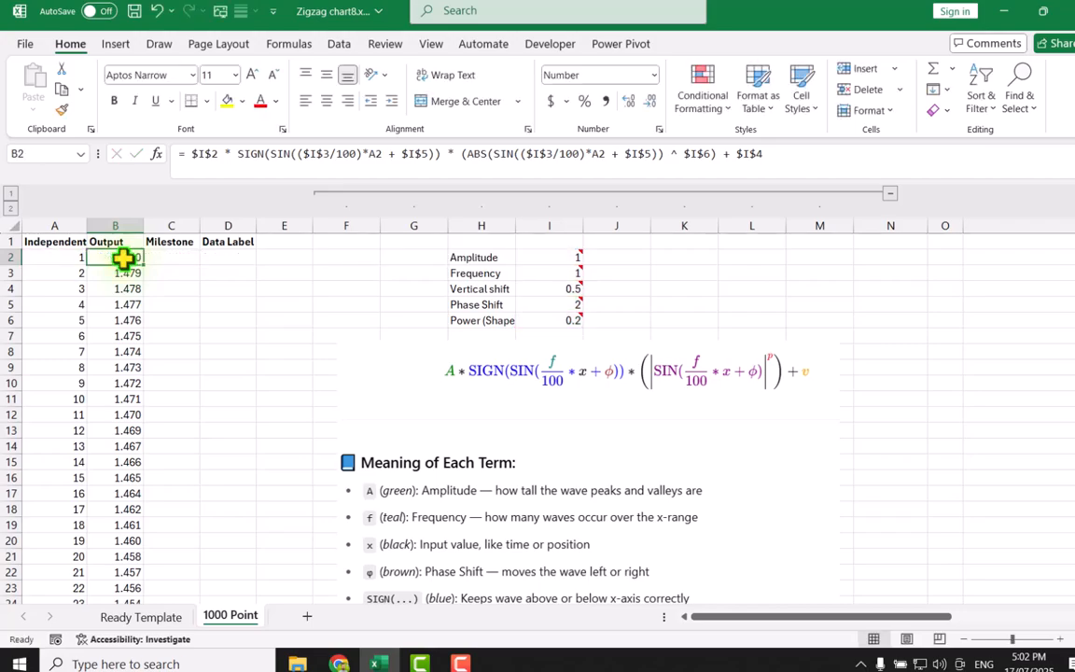
click(80, 263)
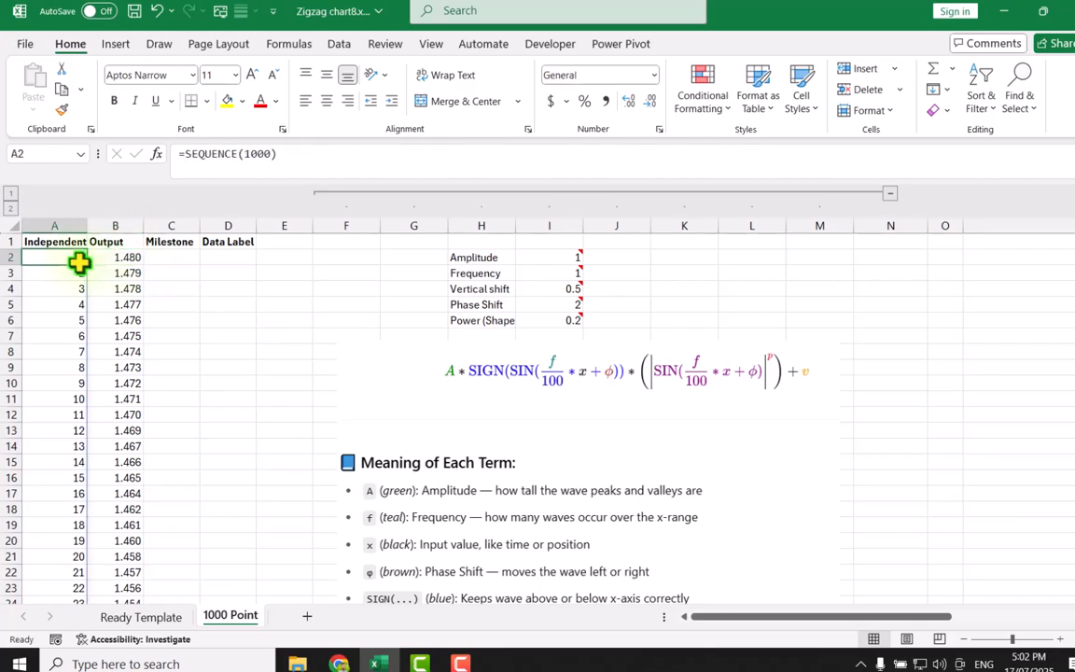
key(ctrl+Down)
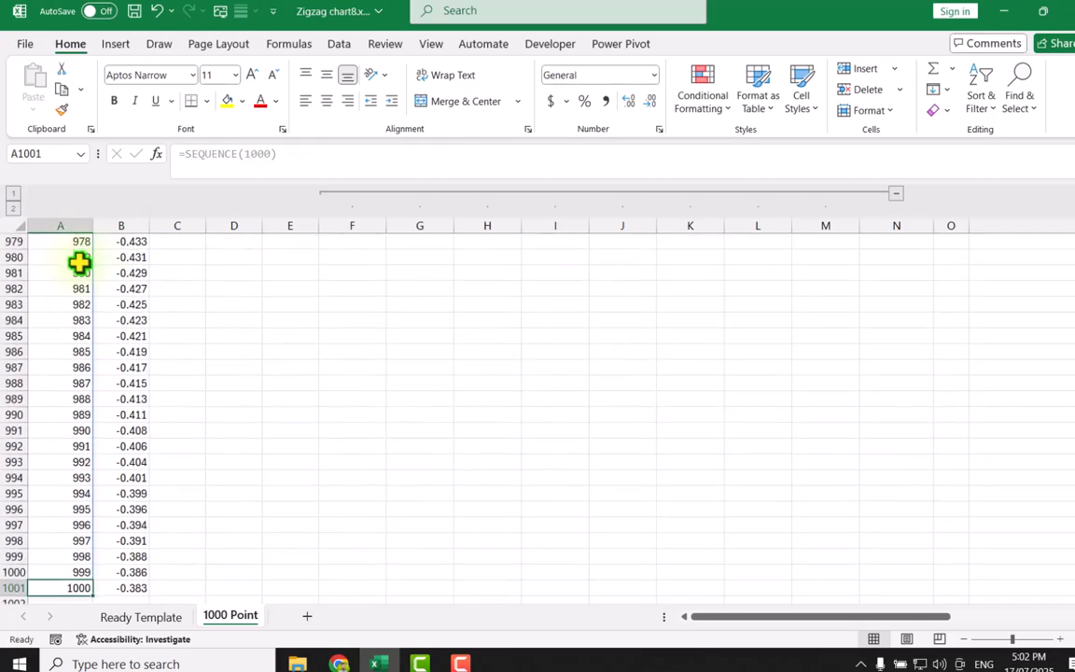
key(ctrl+Up)
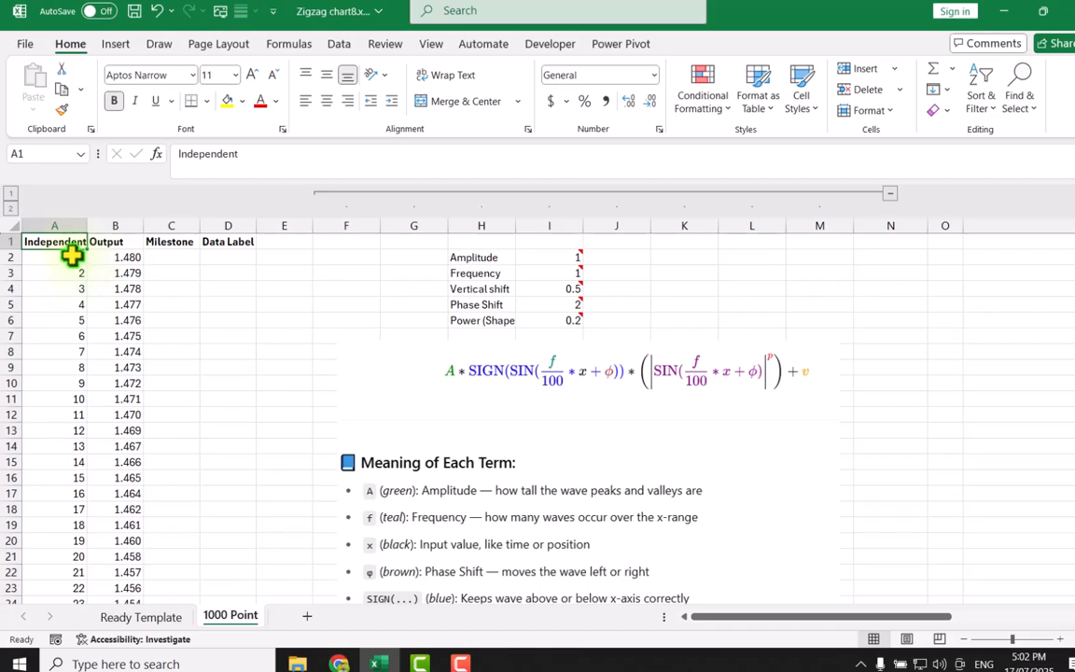
Step: Insert a Scatter with Smooth Lines and Markers chart from the full Independent and Output columns, plotting Output against Independent as a single series
drag(74, 240, 98, 257)
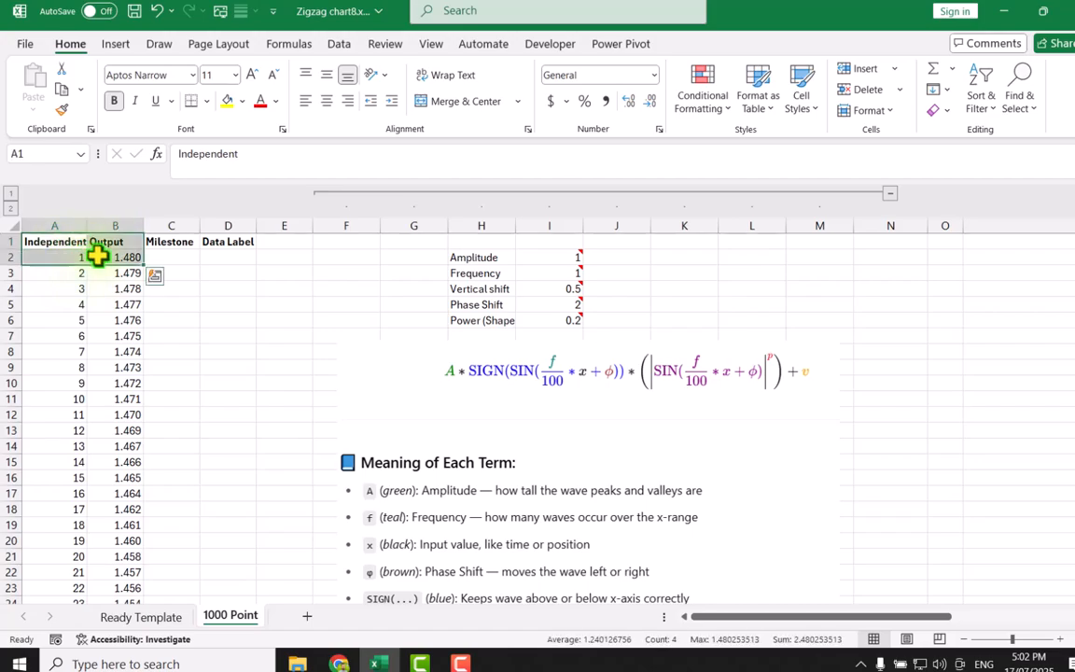
key(ctrl+shift+Down)
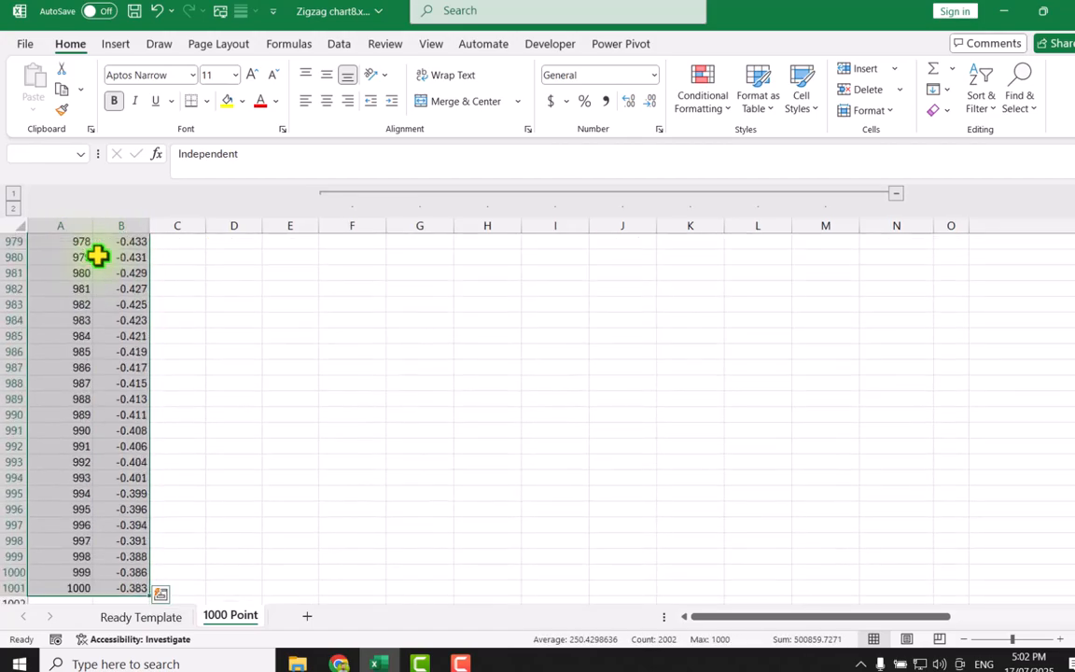
key(ctrl+BackSpace)
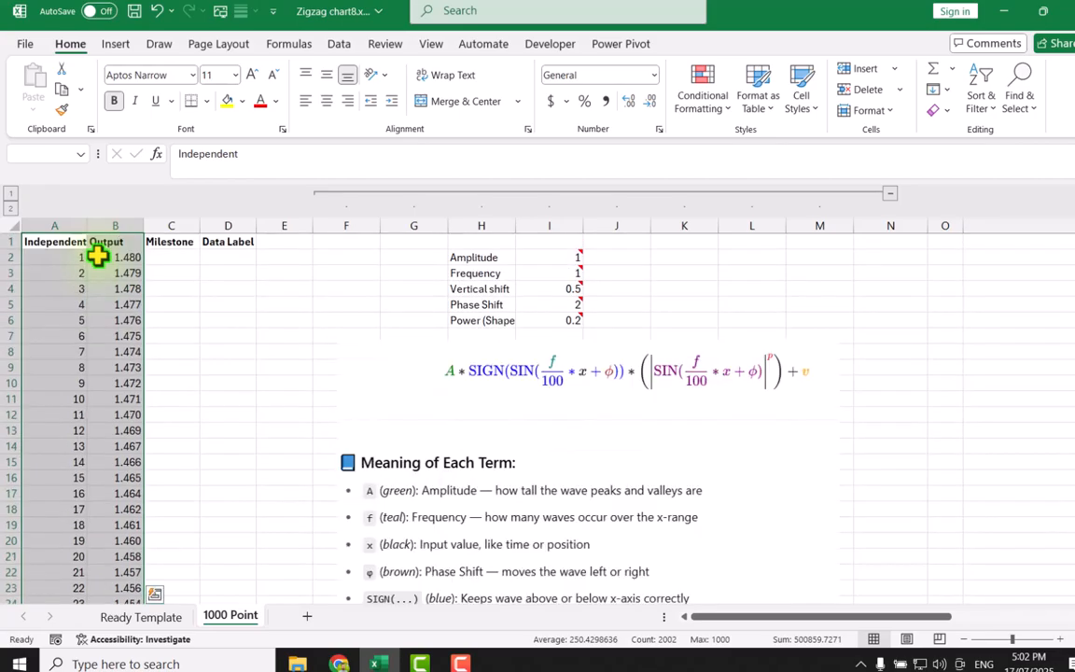
click(116, 44)
click(393, 106)
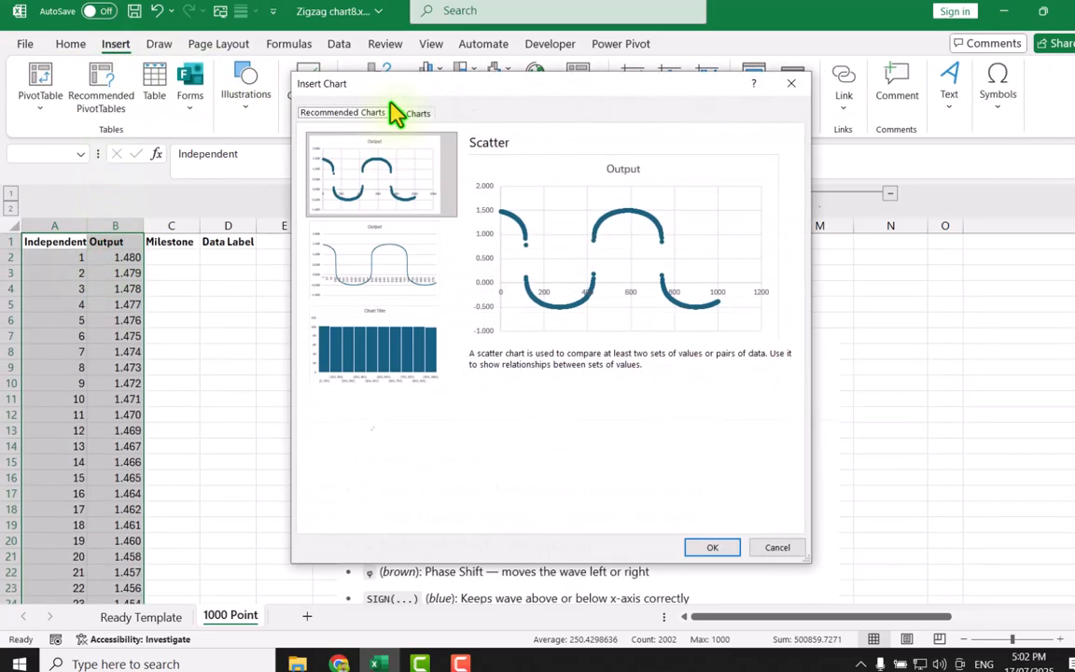
click(411, 114)
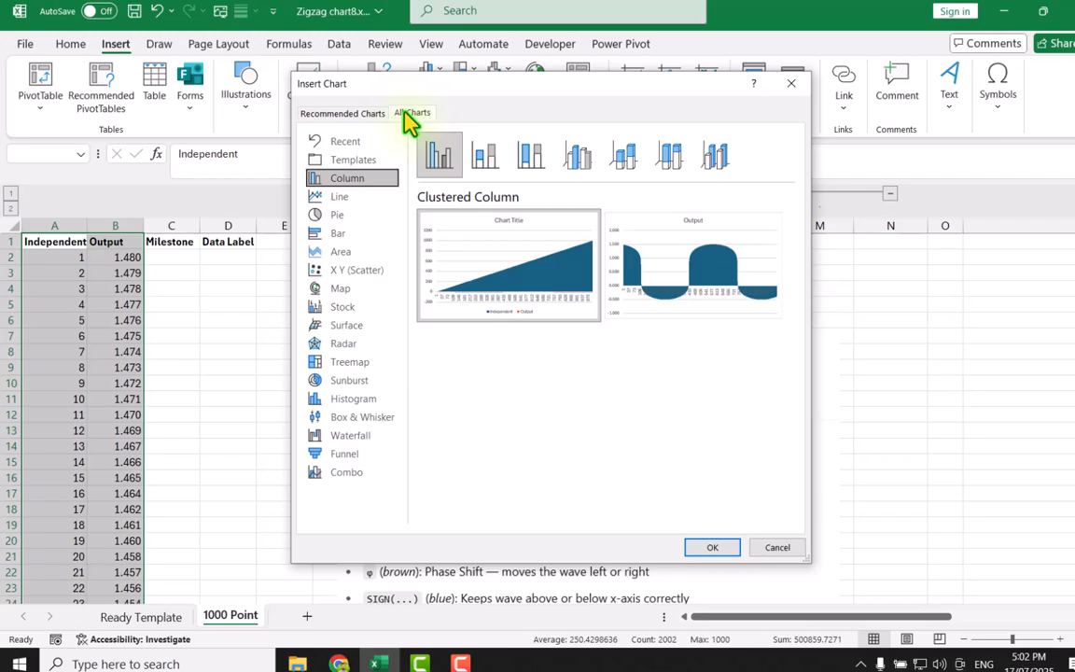
click(351, 271)
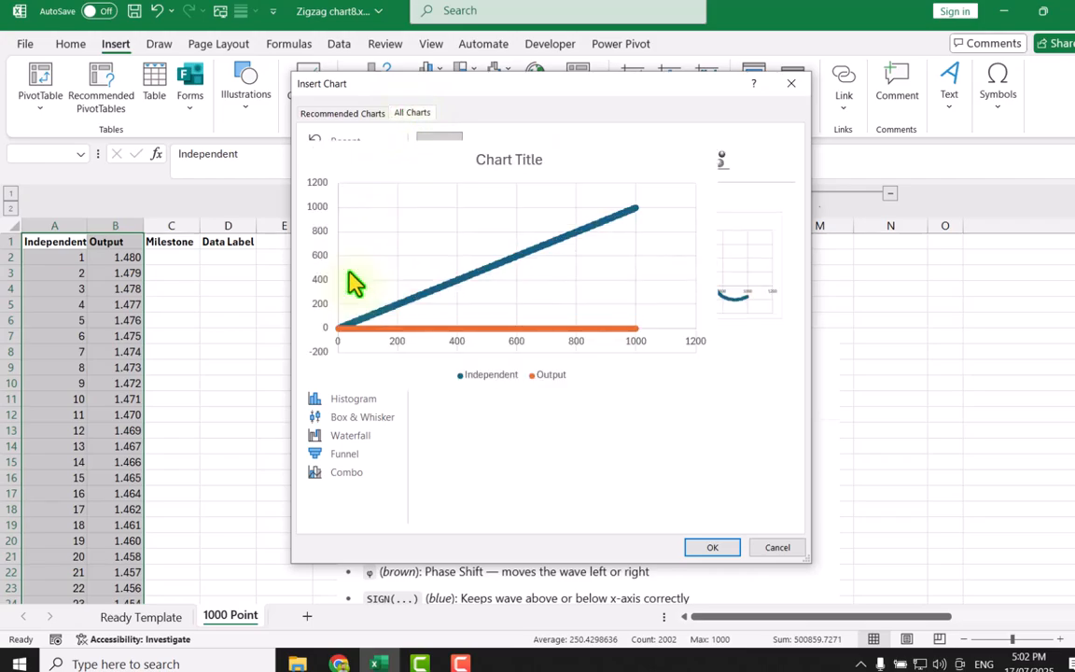
click(487, 161)
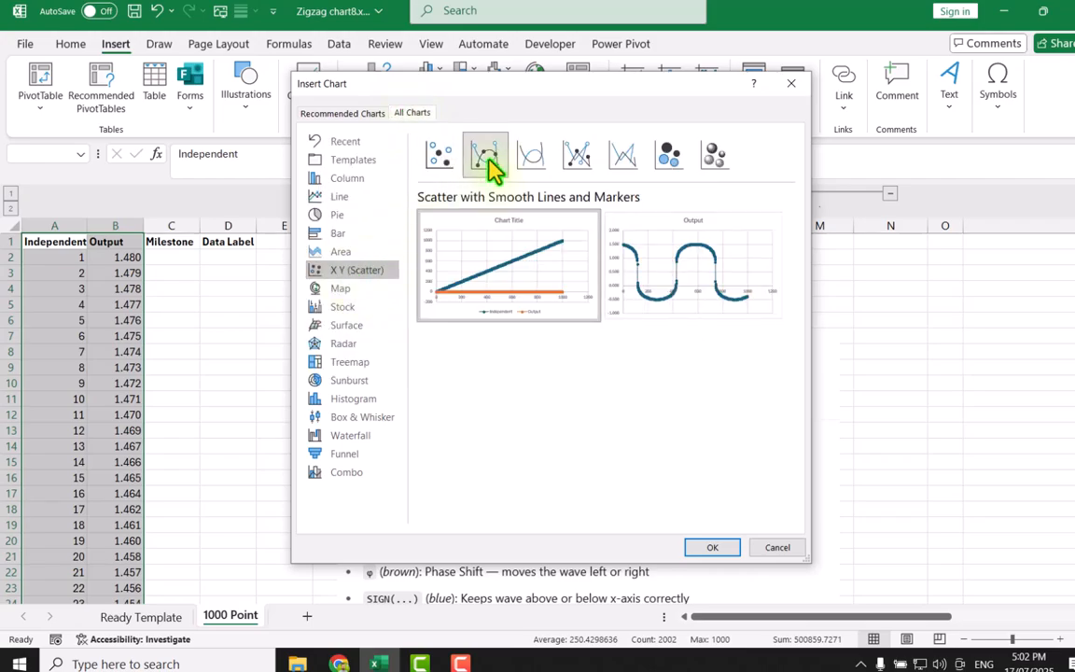
click(648, 260)
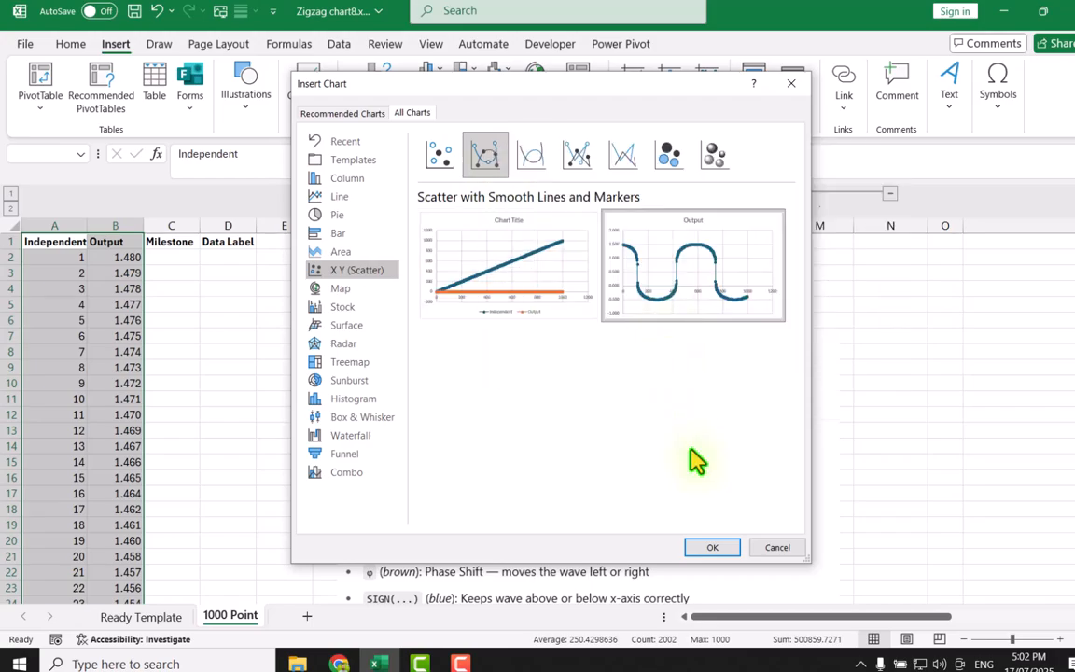
click(713, 549)
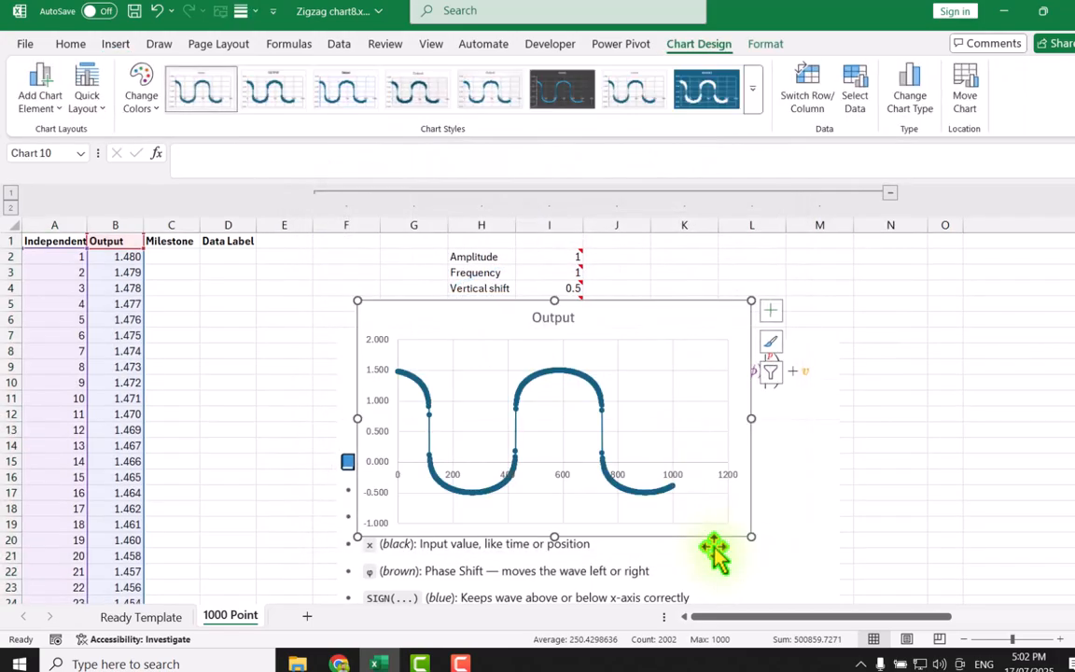
Step: Move the Output chart to the empty area starting at column O beside the wave equation, and enlarge it to reach column T
drag(731, 616, 861, 616)
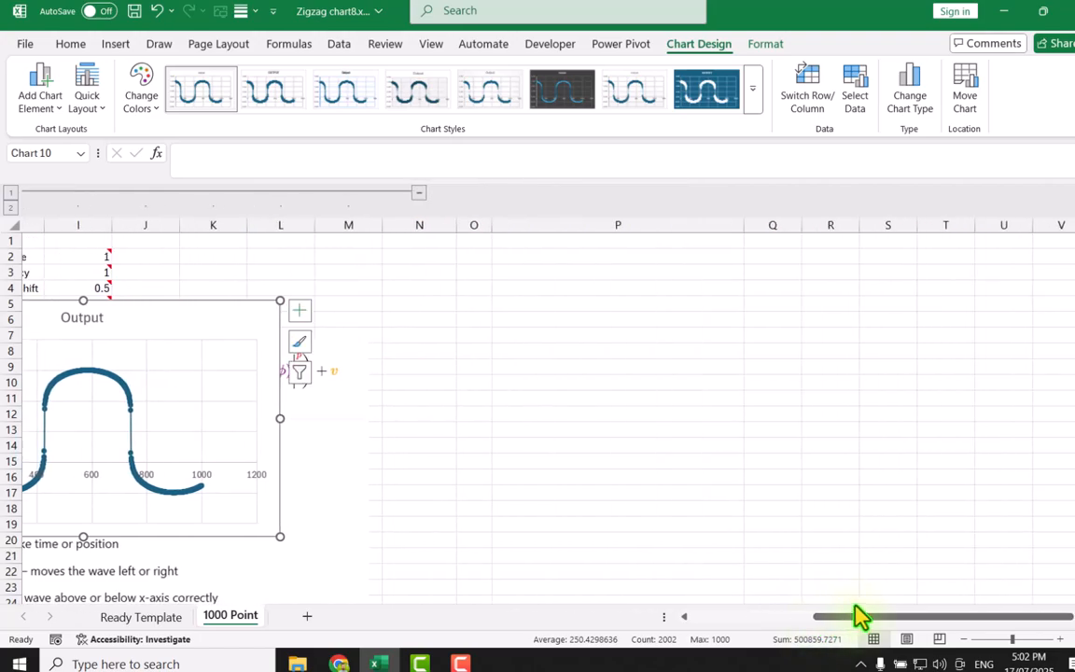
drag(283, 307, 792, 271)
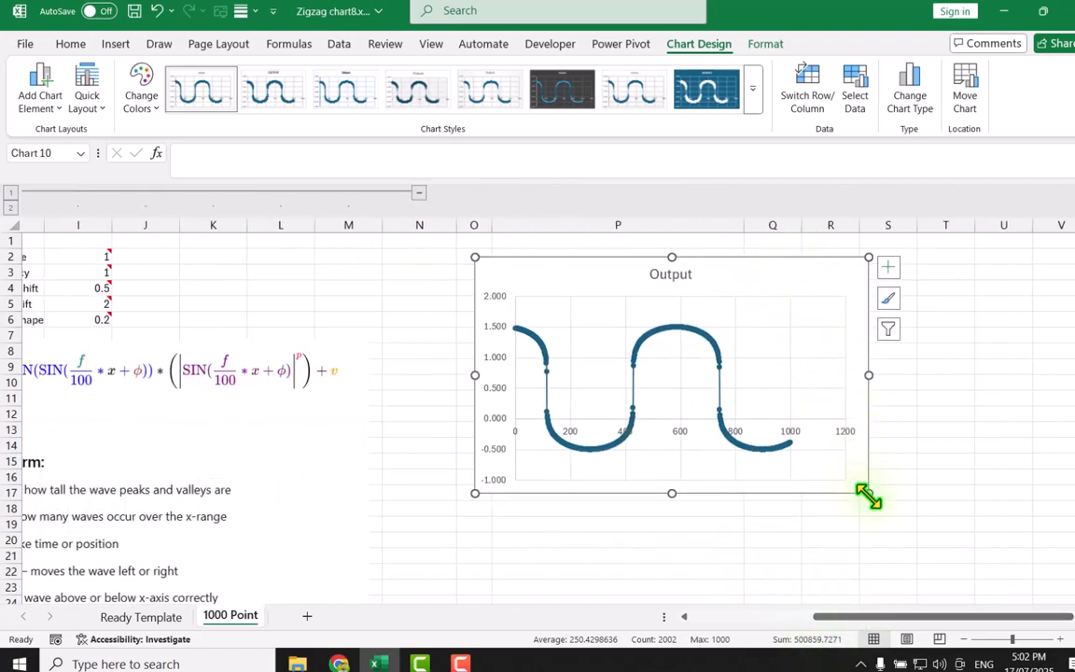
drag(868, 494, 1044, 577)
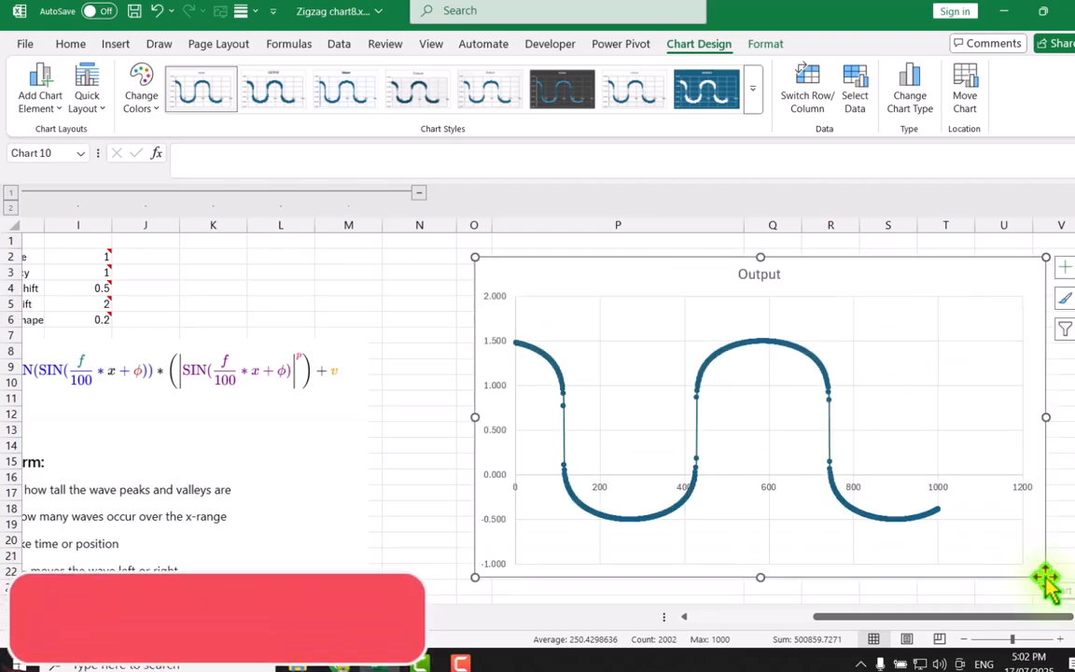
Step: Try Frequency values of 1.2 and 1.7 in cell I3 to test how the wave responds
drag(995, 618, 970, 619)
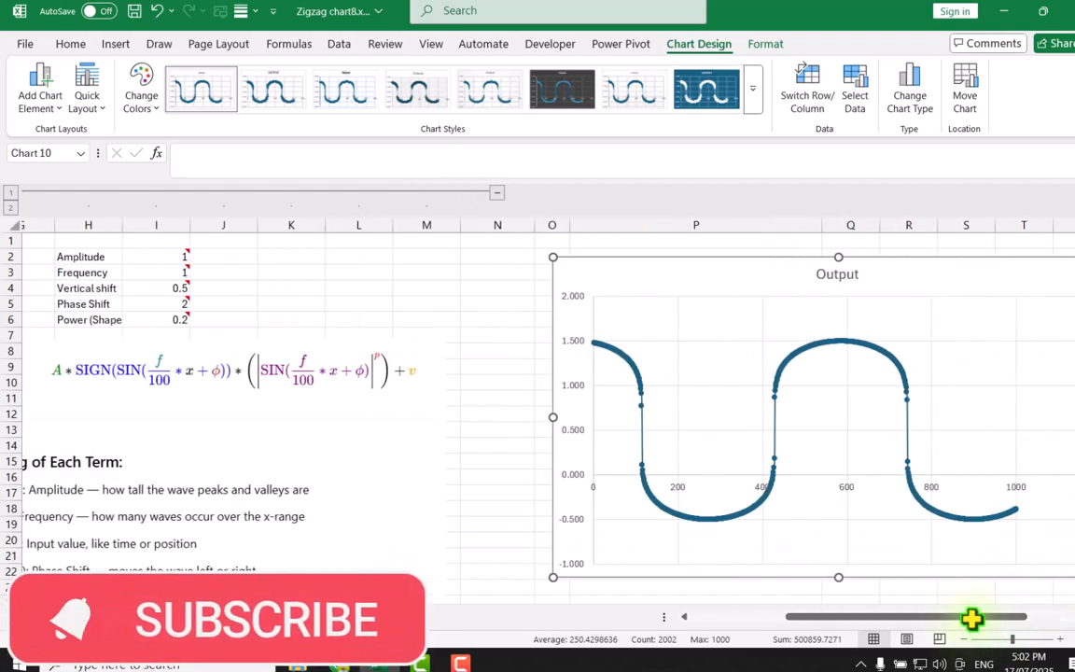
click(170, 273)
text(1.)
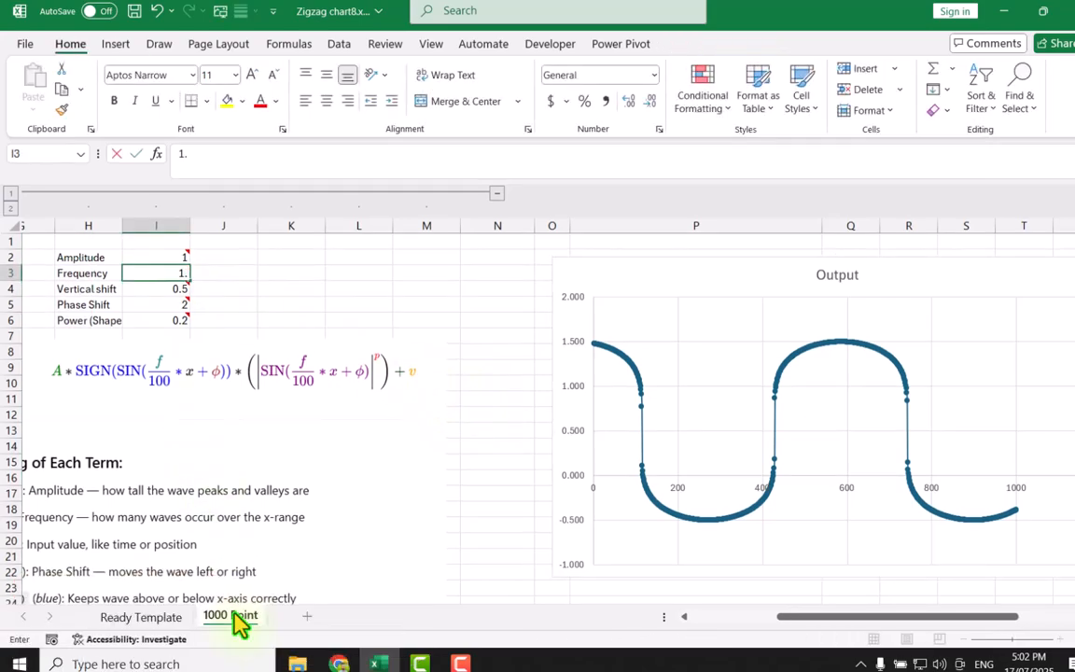
text(2)
key(Return)
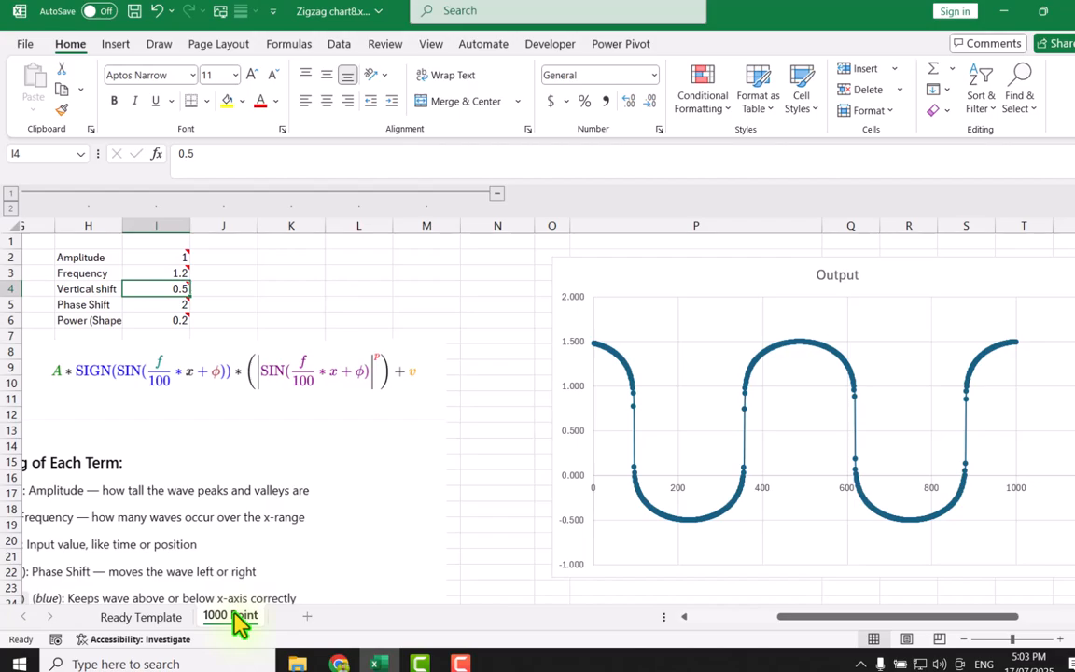
click(143, 274)
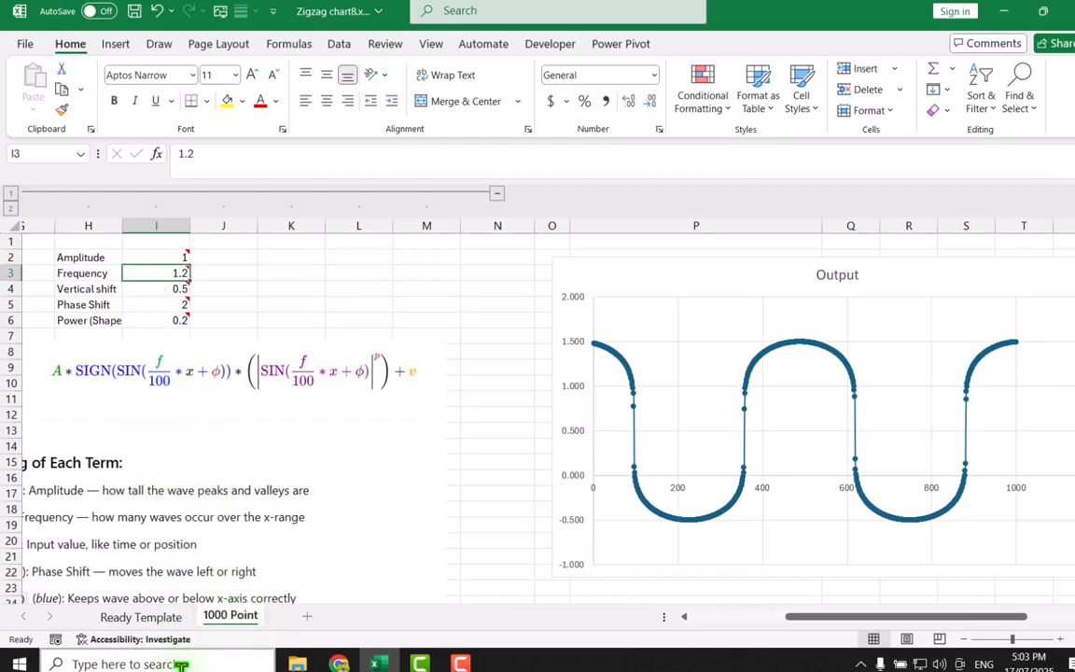
text(1.7)
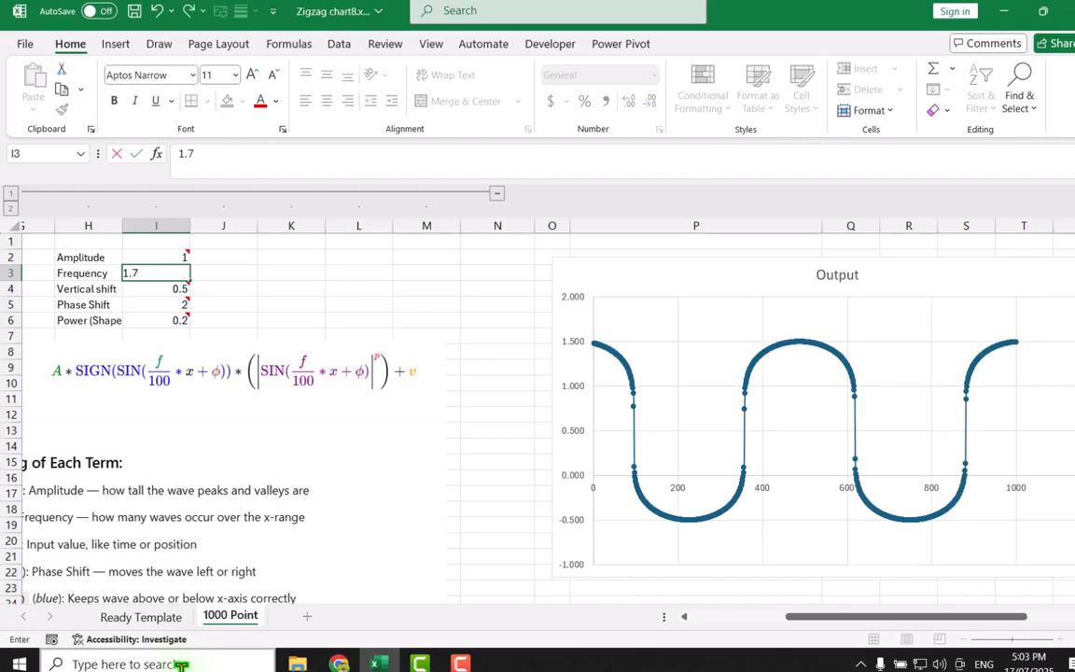
key(Return)
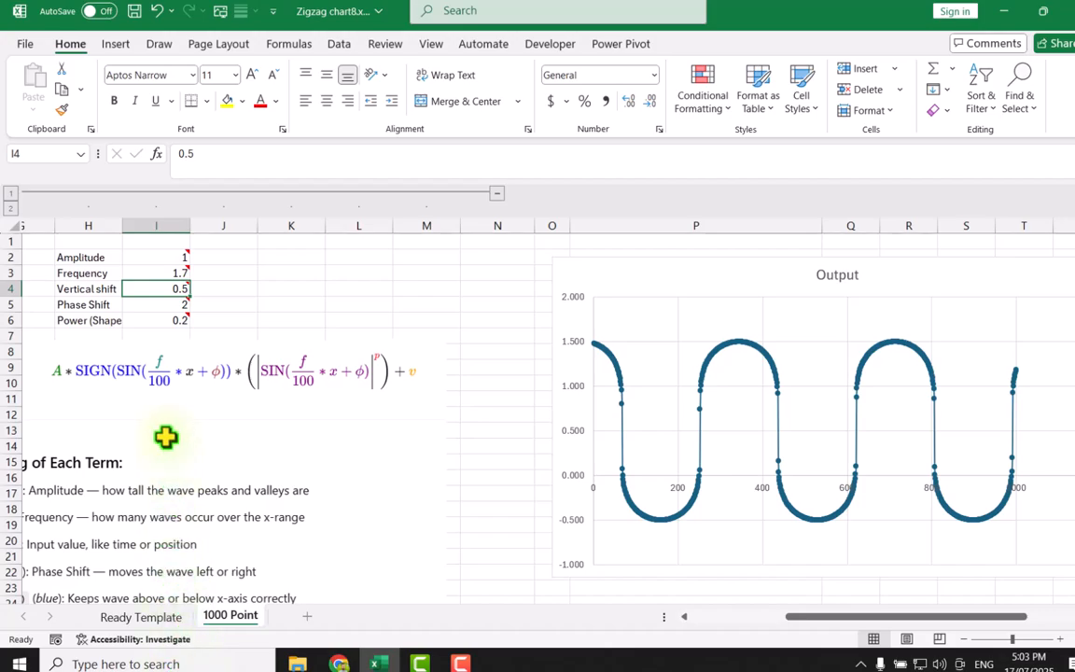
Step: Set the Frequency parameter back to 1
click(155, 273)
text(1)
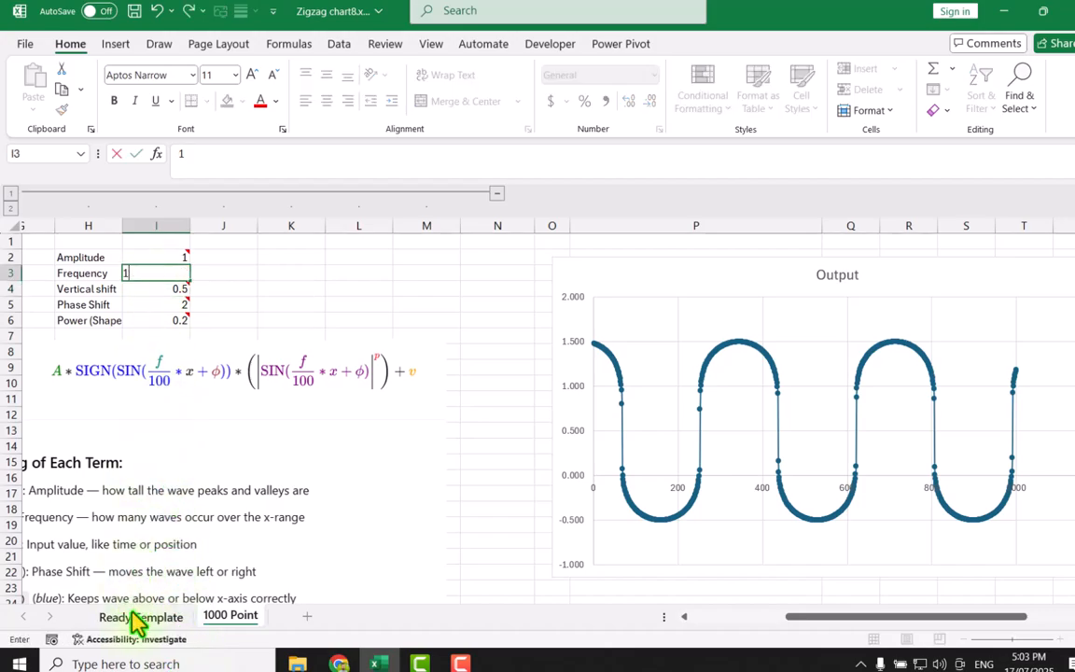
key(Return)
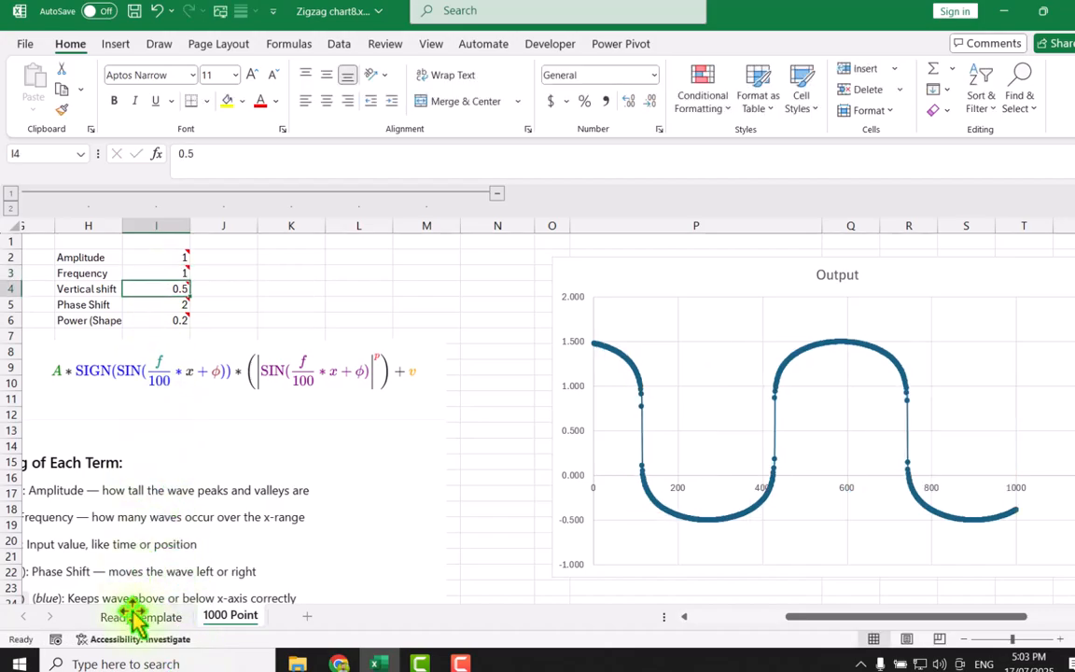
Step: Try a Power (Shape) value of 0.5 in cell I6 to test the wave's smoothness
click(90, 321)
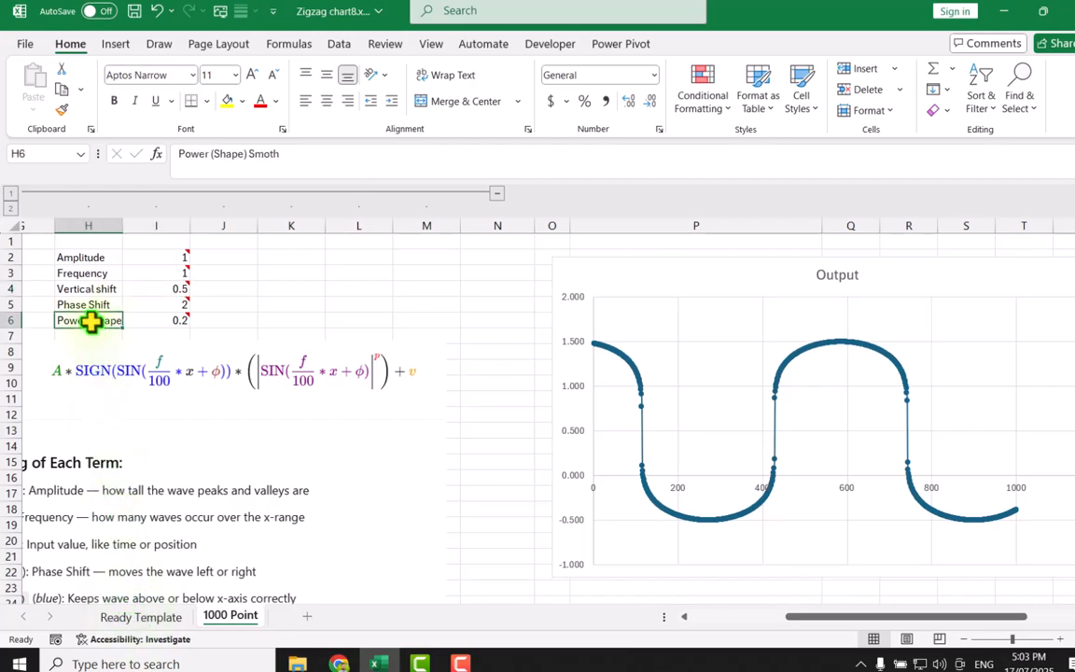
click(157, 320)
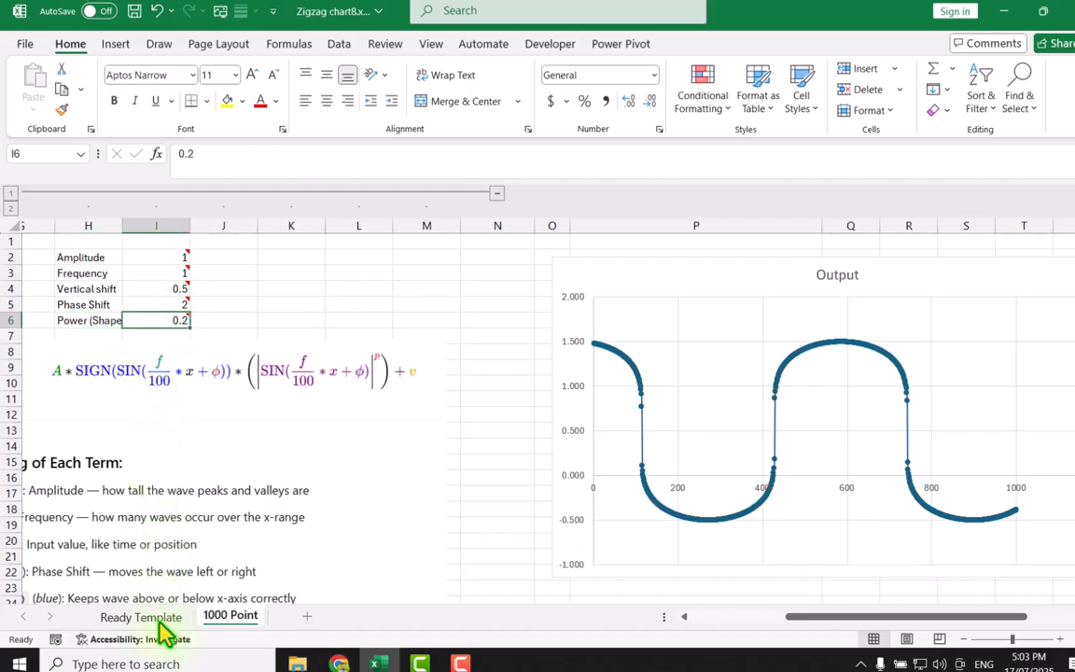
text(0)
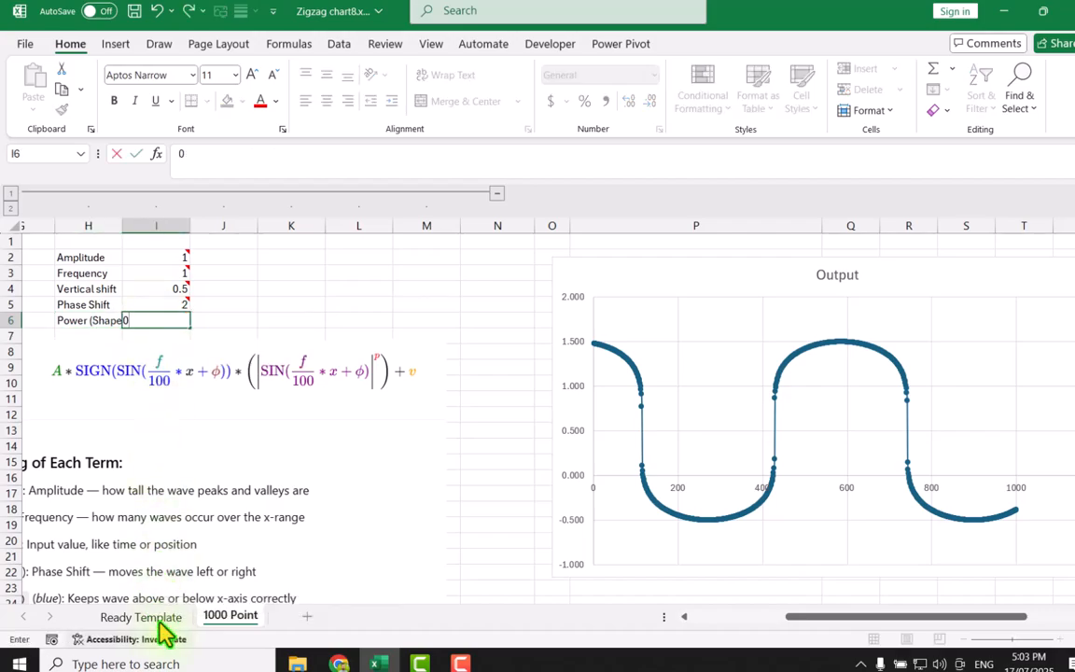
text(.5)
key(Return)
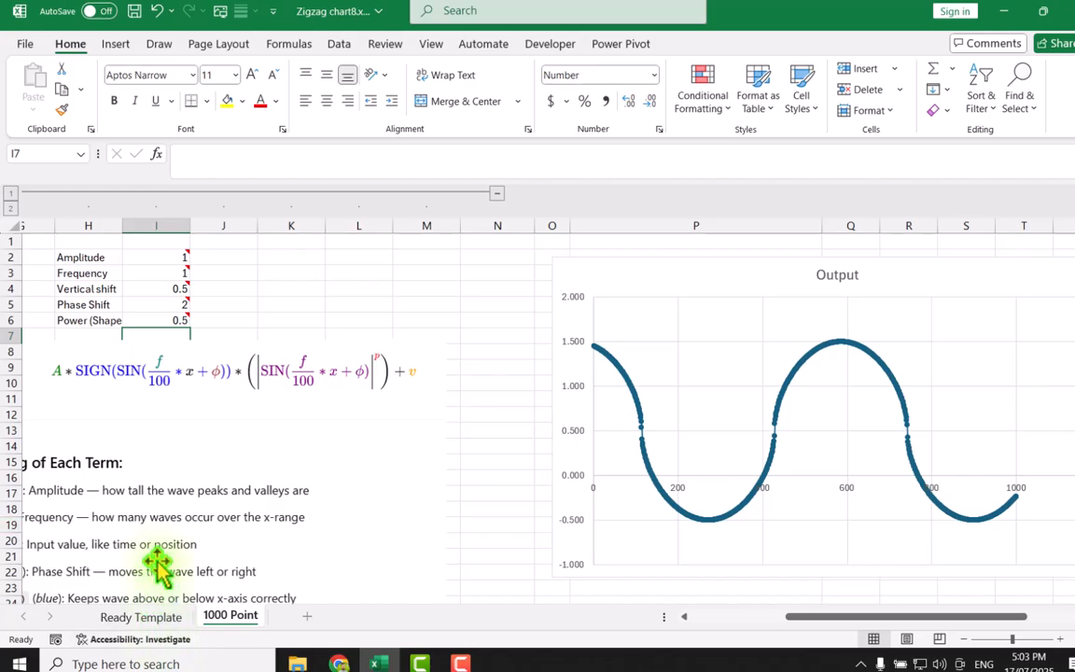
Step: Set the Power (Shape) parameter back to 0.2
click(144, 321)
text(0.2)
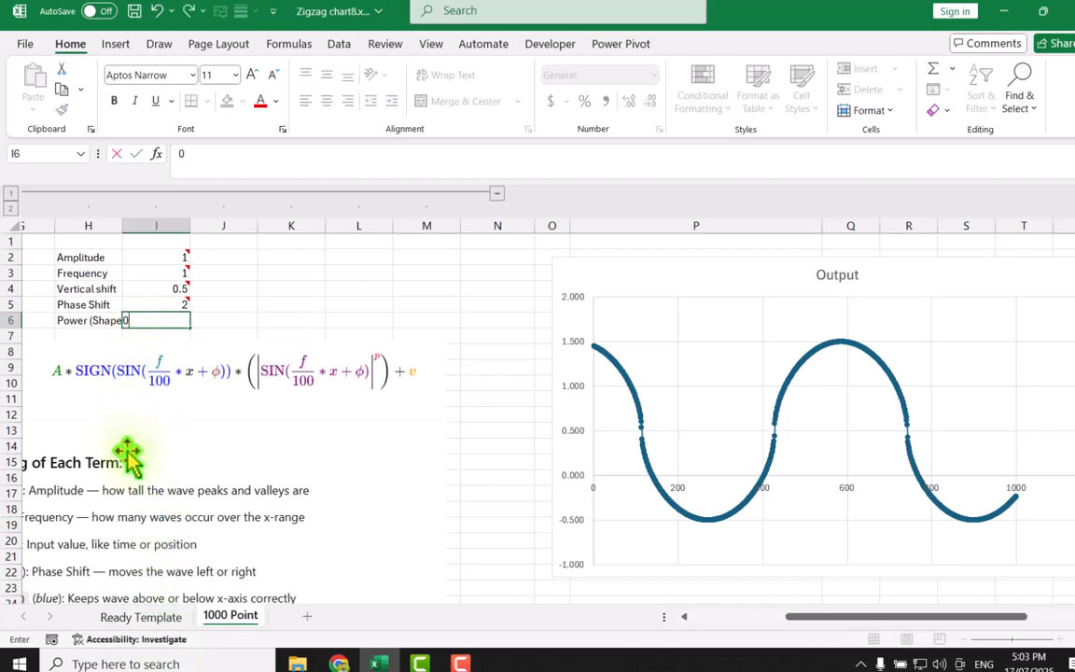
key(Return)
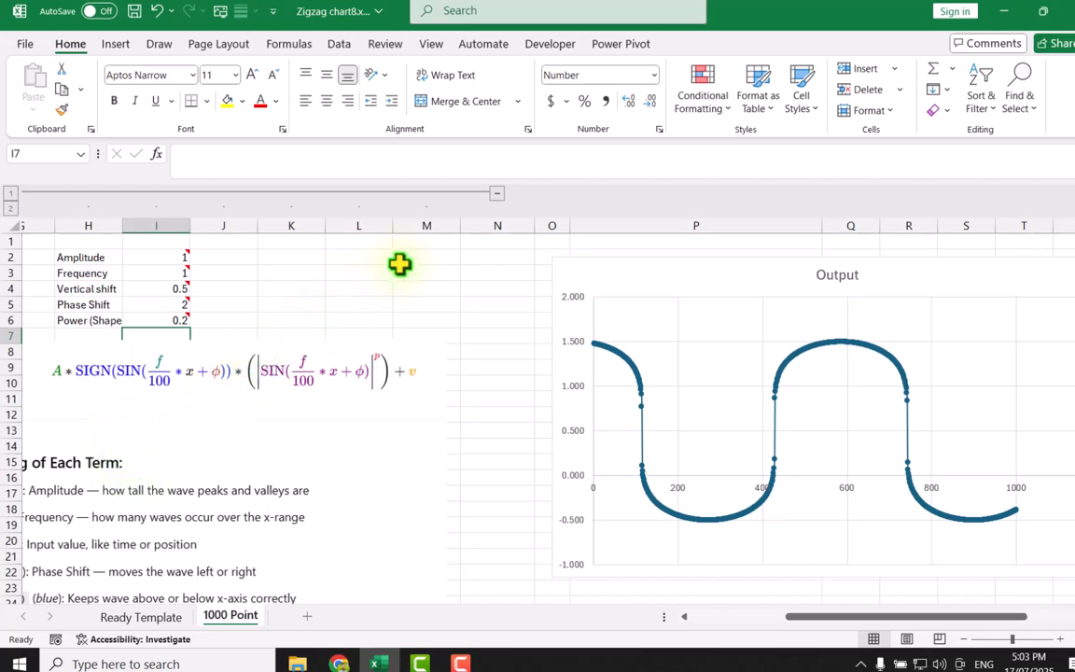
Step: Collapse the grouped parameter and equation columns, check the Ready Template layout, and move the Output chart over to start at column Q
click(498, 194)
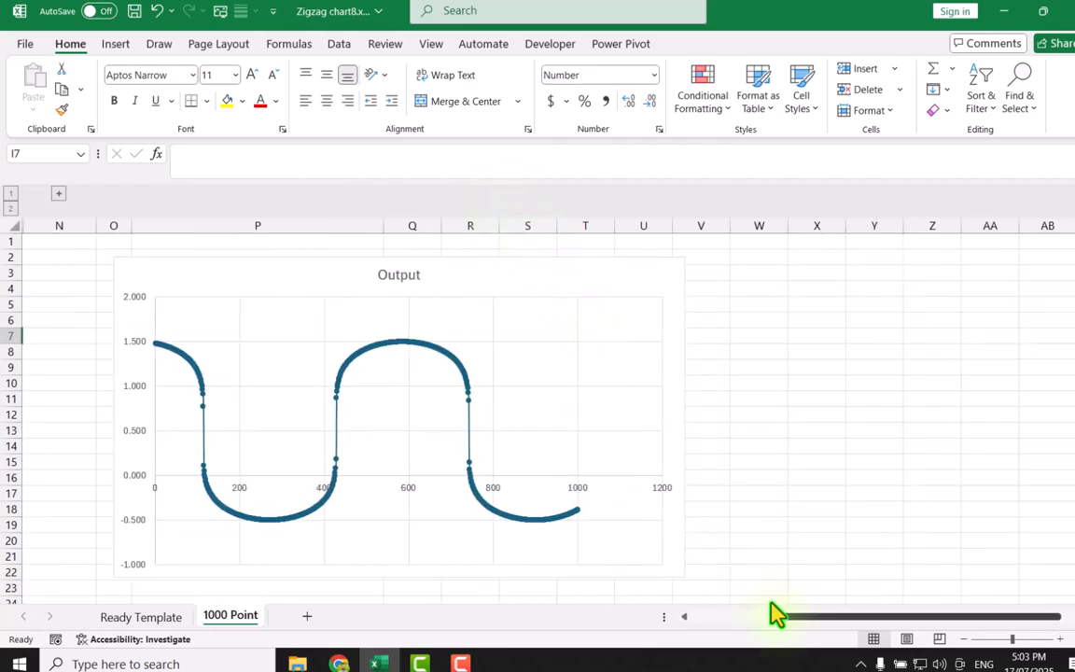
drag(775, 613, 688, 617)
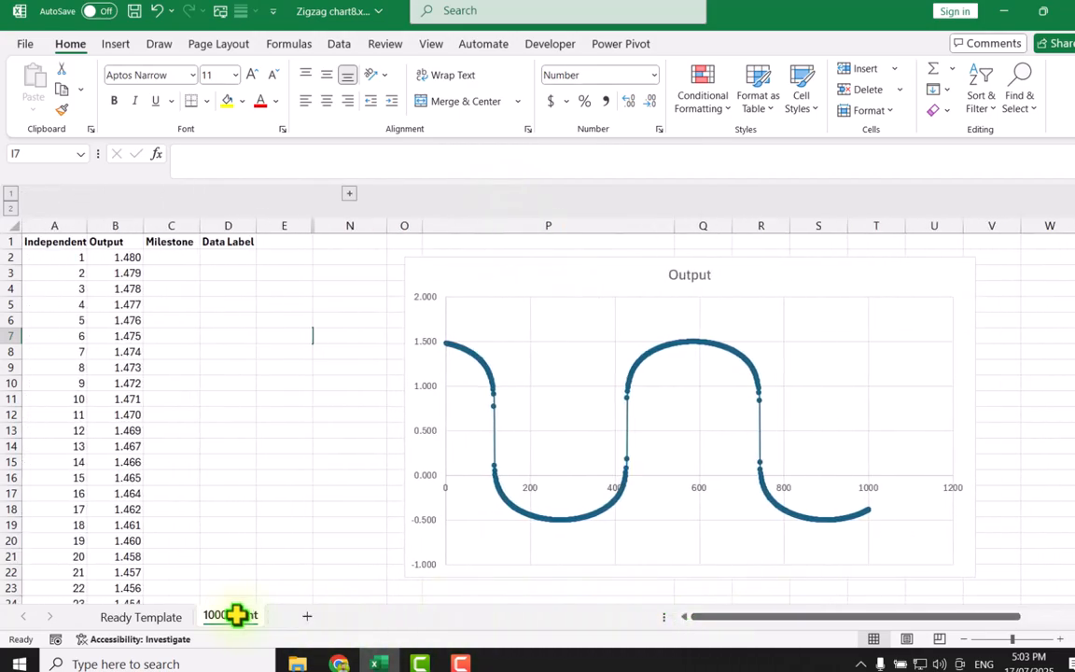
click(139, 617)
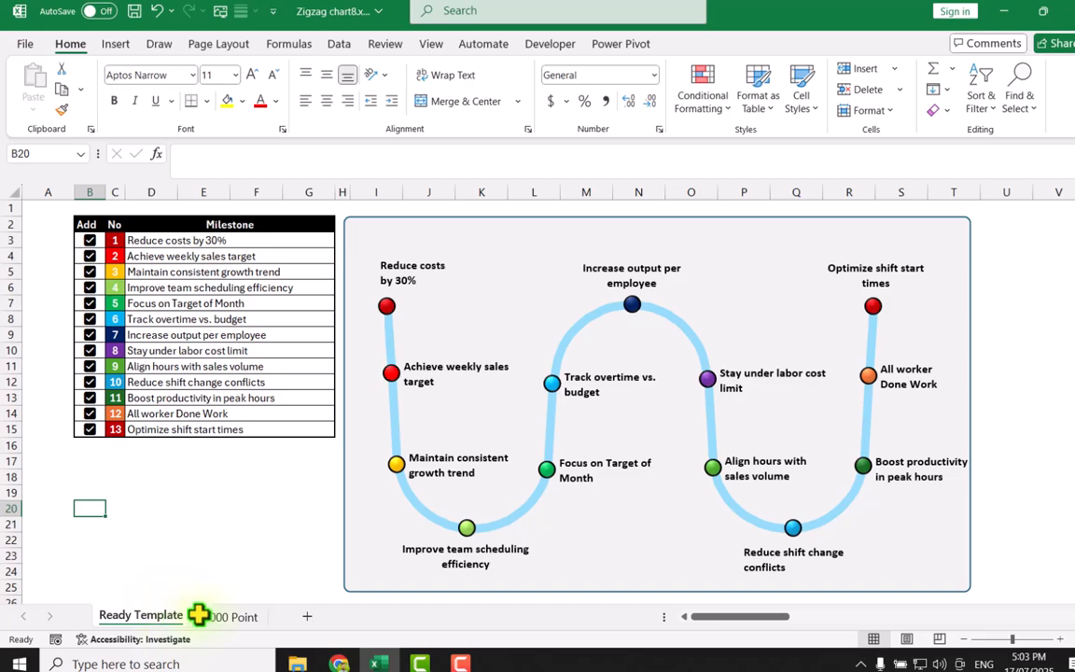
click(238, 618)
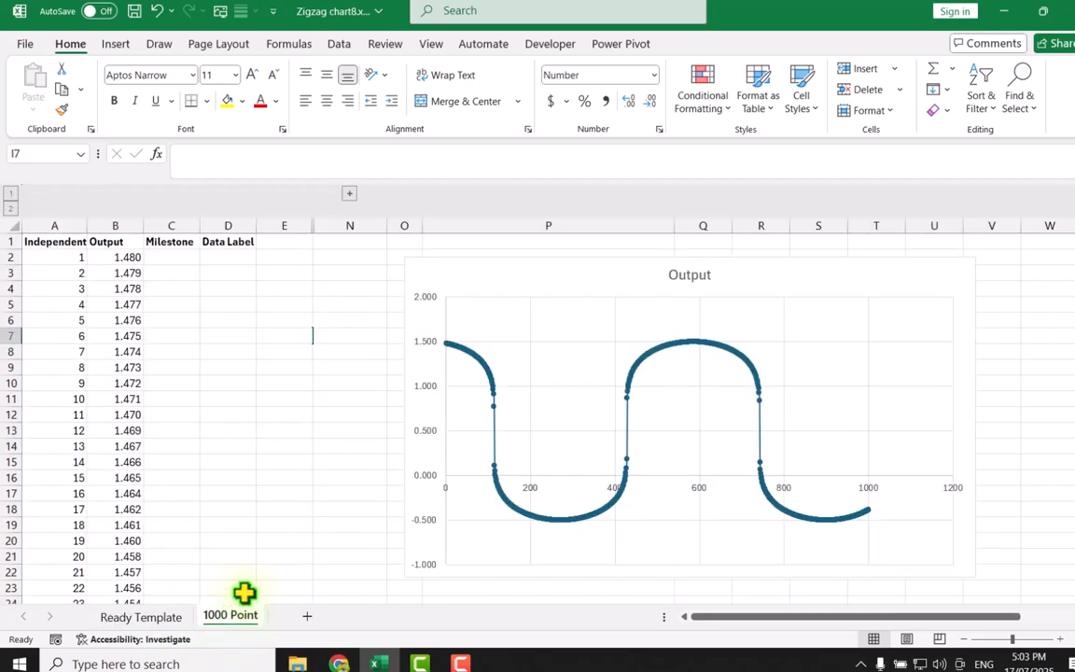
drag(414, 273, 706, 271)
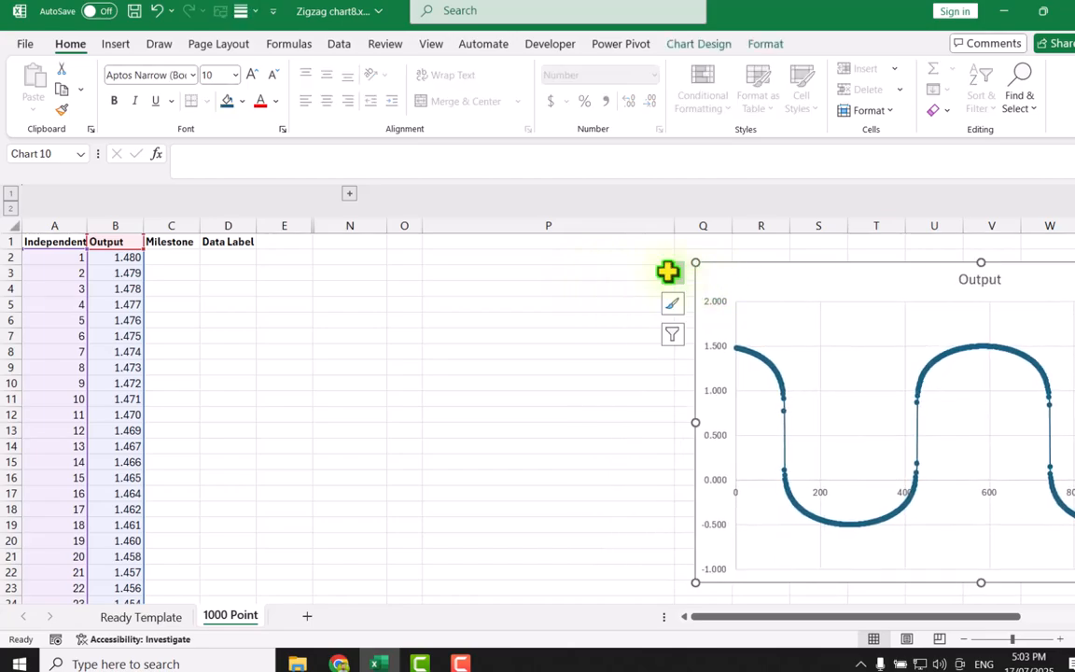
Step: Add the milestone input table headers S.No, Check and Milestone in cells N3 to P3
click(350, 272)
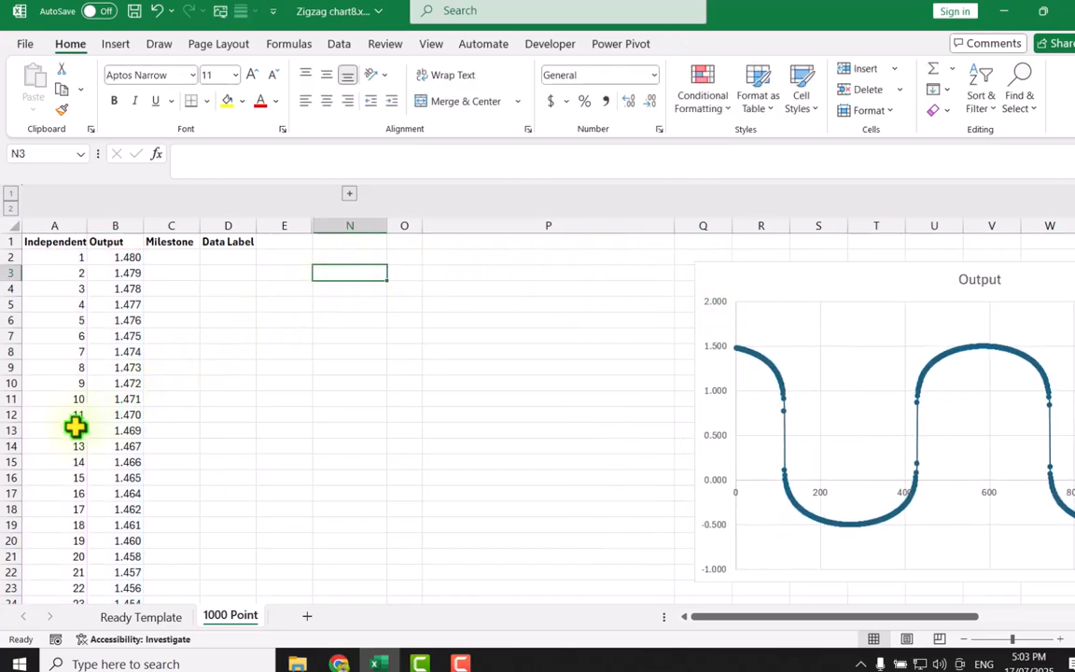
text(S.No)
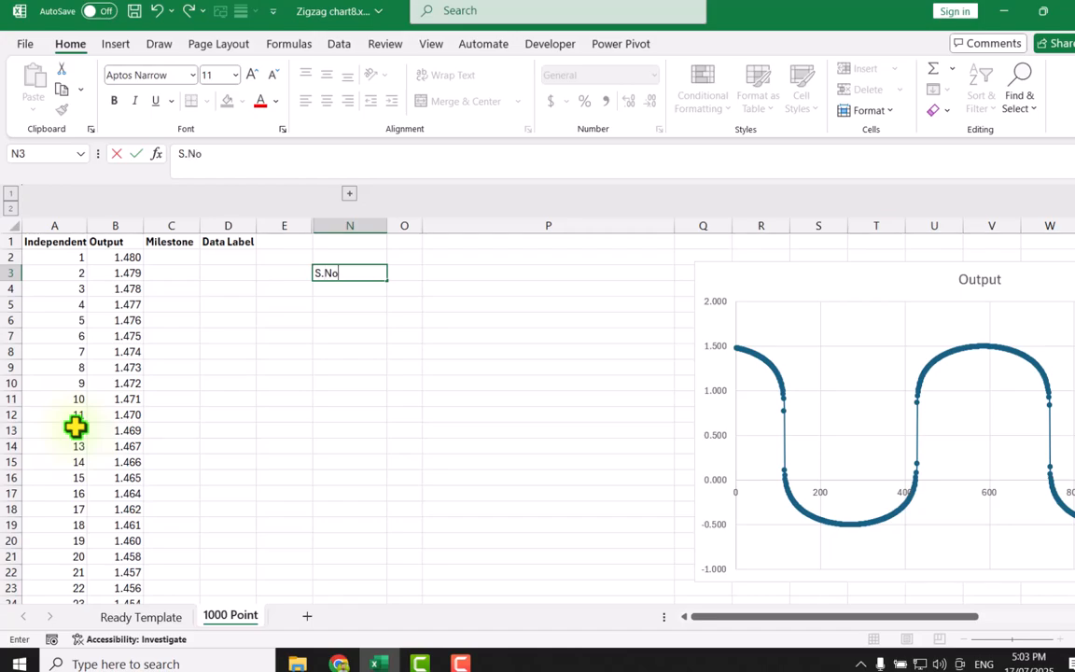
key(Tab)
text(Check)
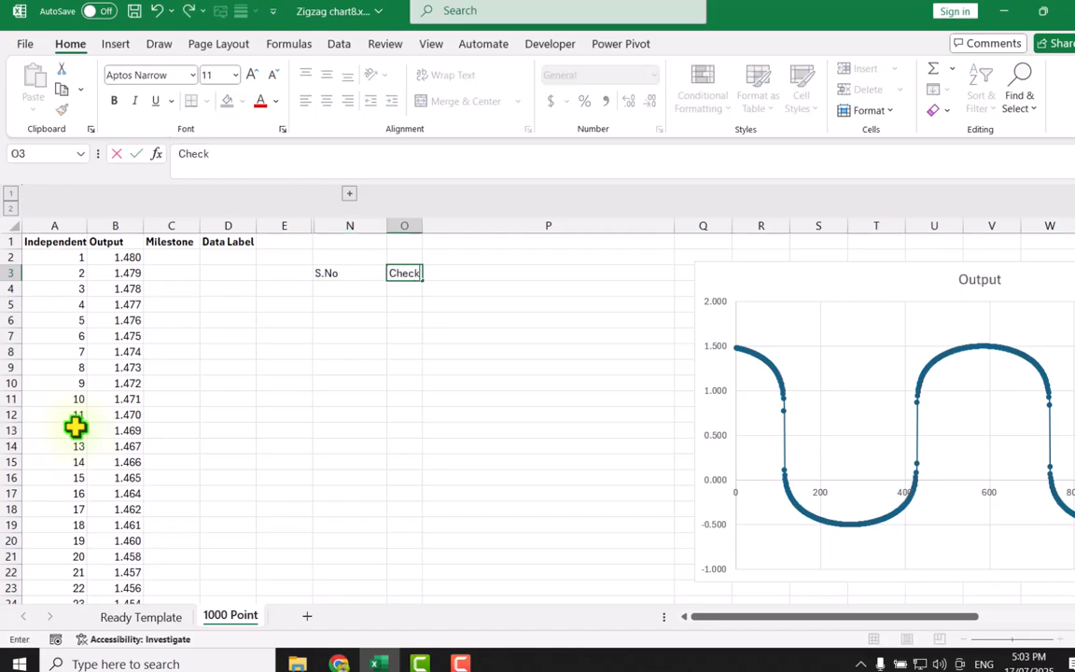
key(Tab)
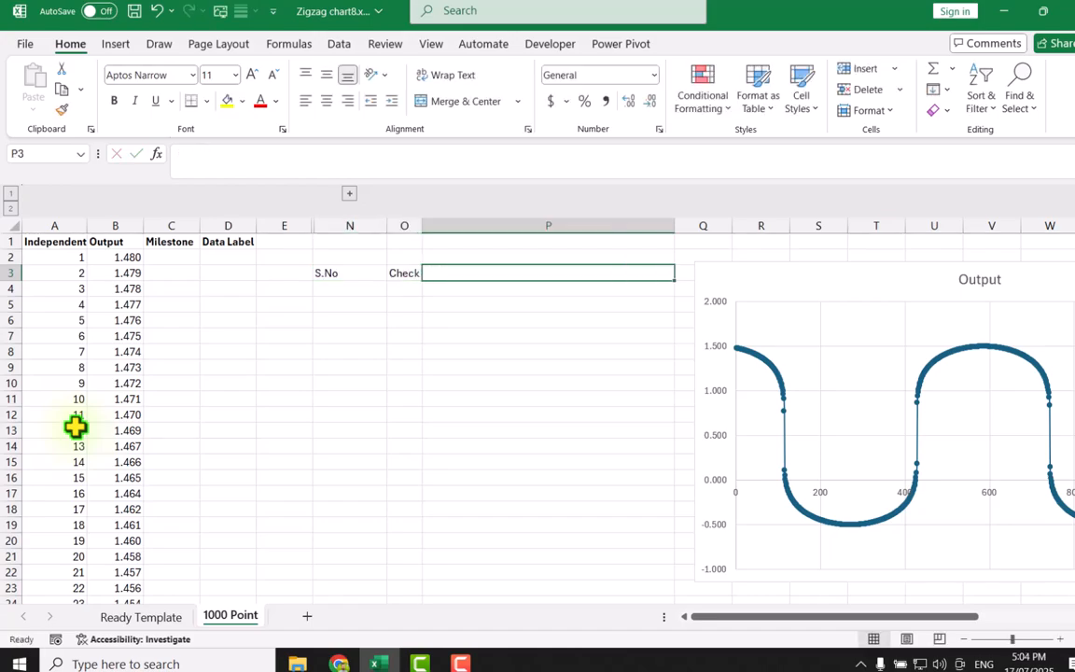
text(Mileston)
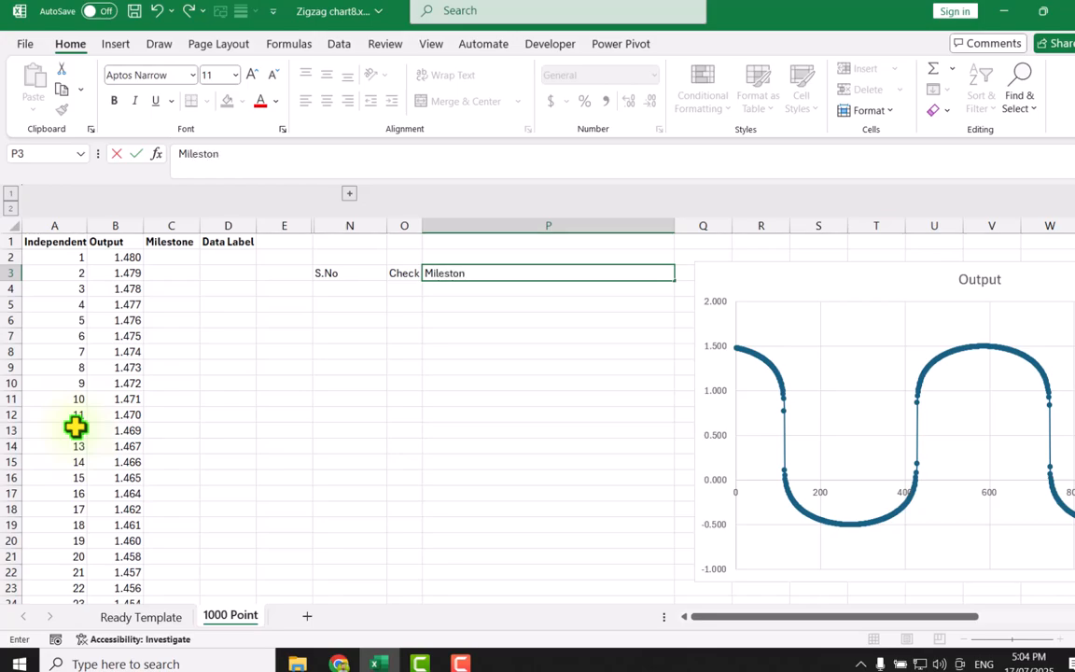
text(e)
key(Return)
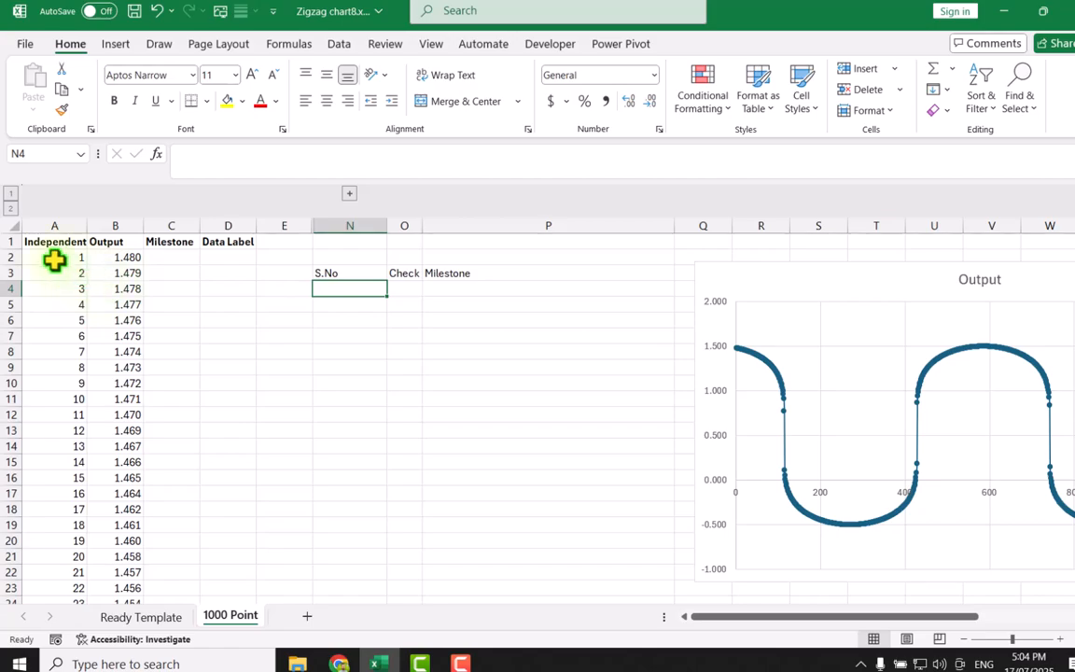
Step: Enter the first five S.No values 1, 114, 115, 278 and 428 in cells N4 to N8, reading the turning points off the chart
text(1)
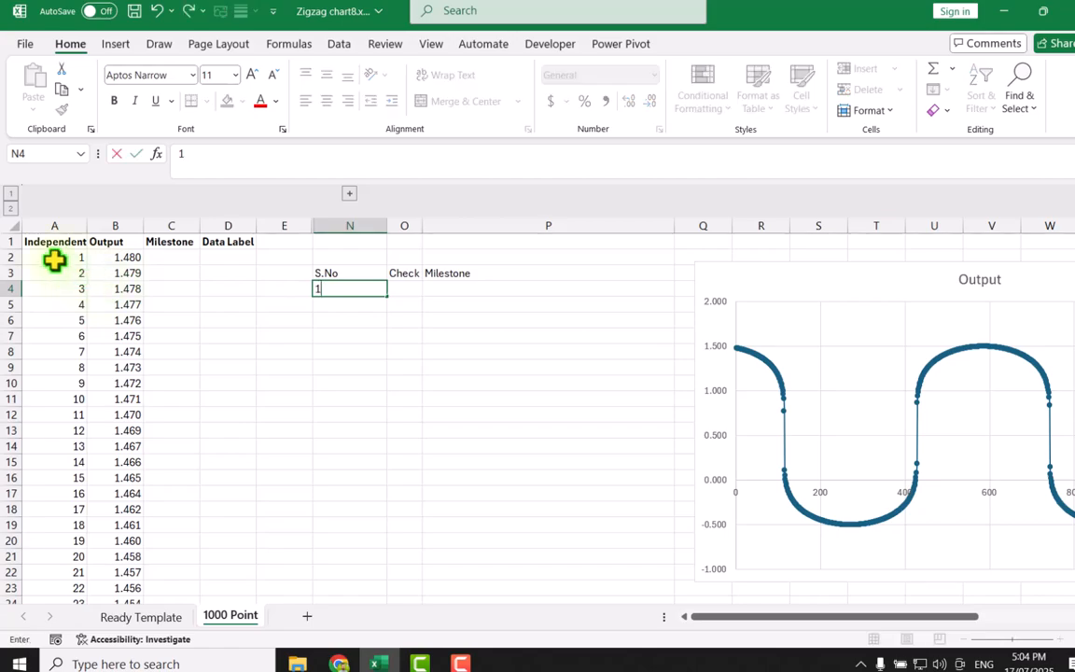
click(355, 307)
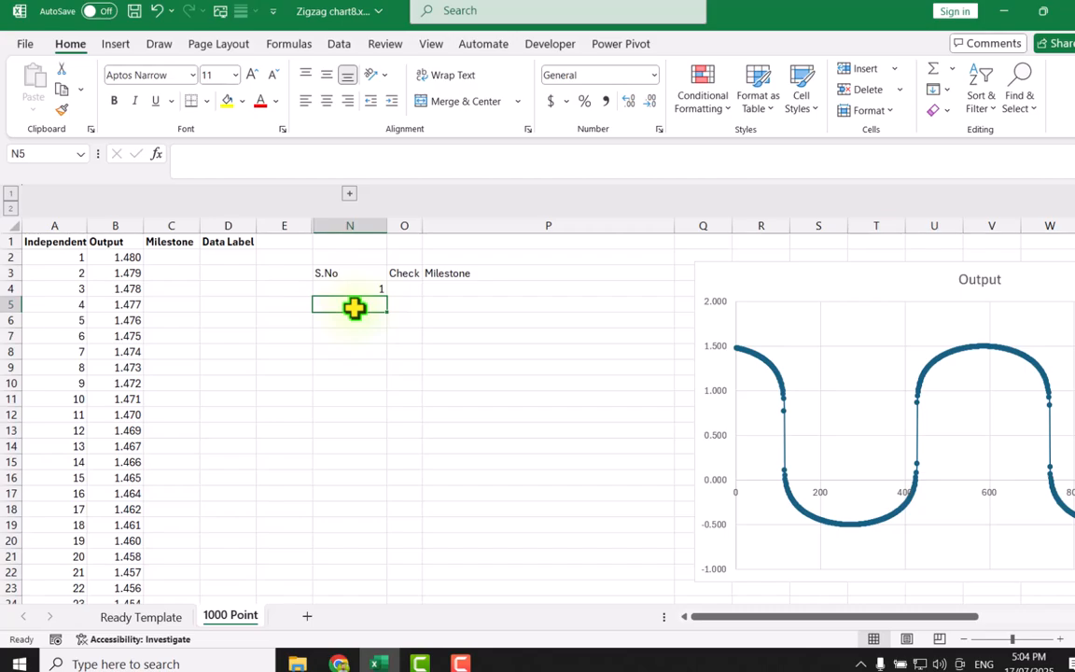
mouse_move(787, 411)
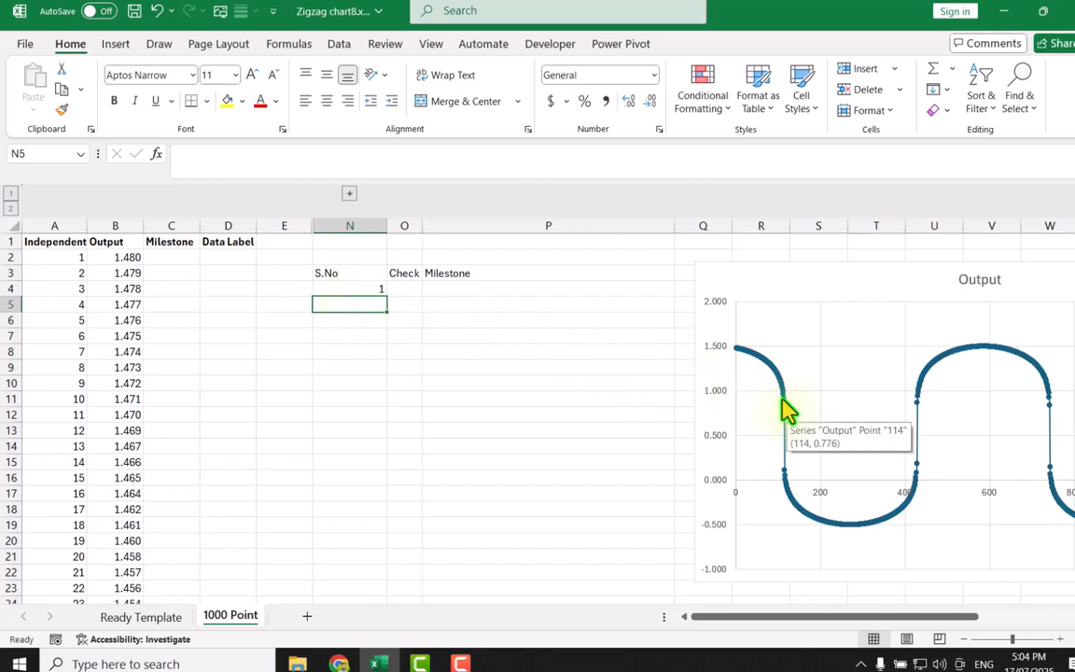
text(114)
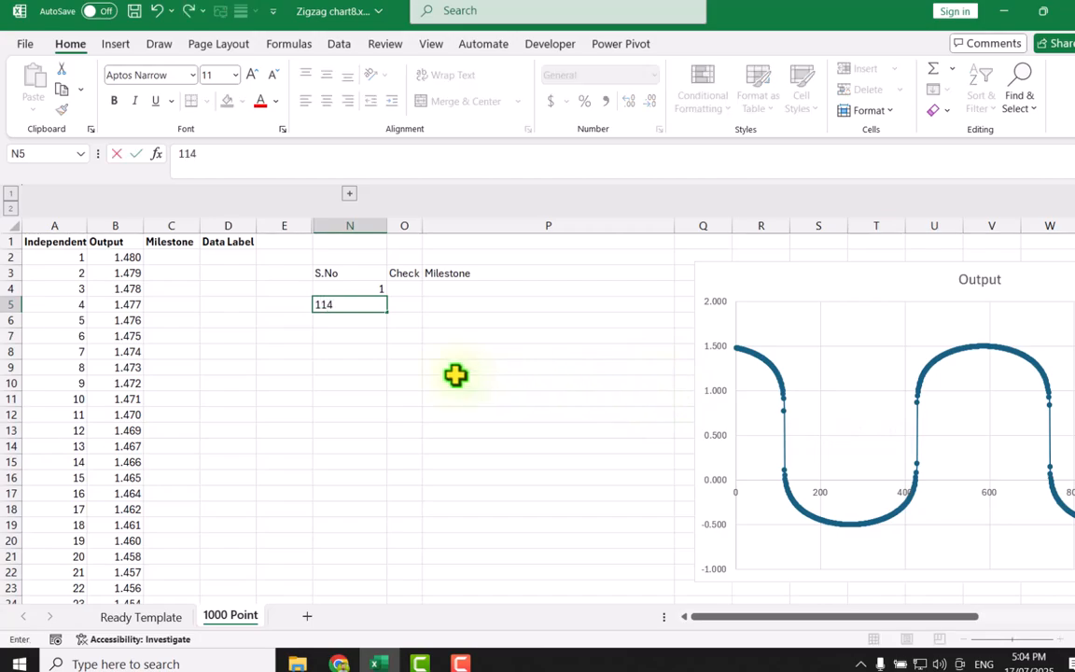
click(456, 372)
mouse_move(972, 617)
mouse_down()
mouse_move(999, 618)
mouse_move(979, 616)
mouse_up()
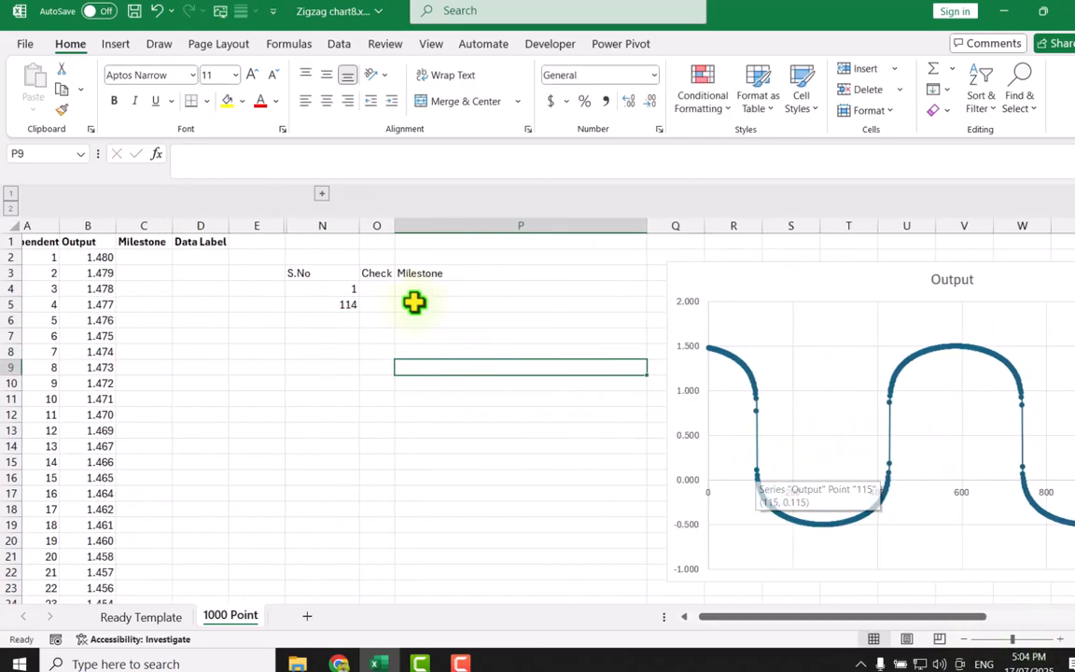
click(336, 320)
text(115)
click(340, 334)
text(278)
click(438, 398)
click(345, 352)
text(428)
key(Return)
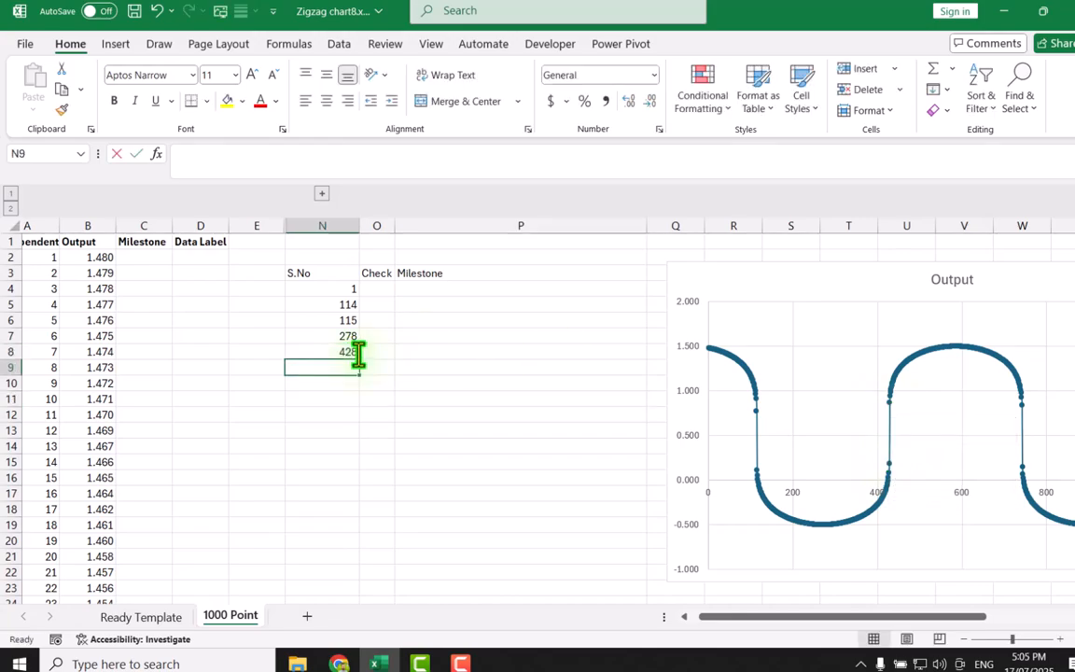
Step: Complete the S.No column with 429, 598, 742, 743 and 1000 in cells N9 to N13
text(429)
key(Return)
text(598)
key(Return)
text(742)
key(Return)
text(743)
key(Return)
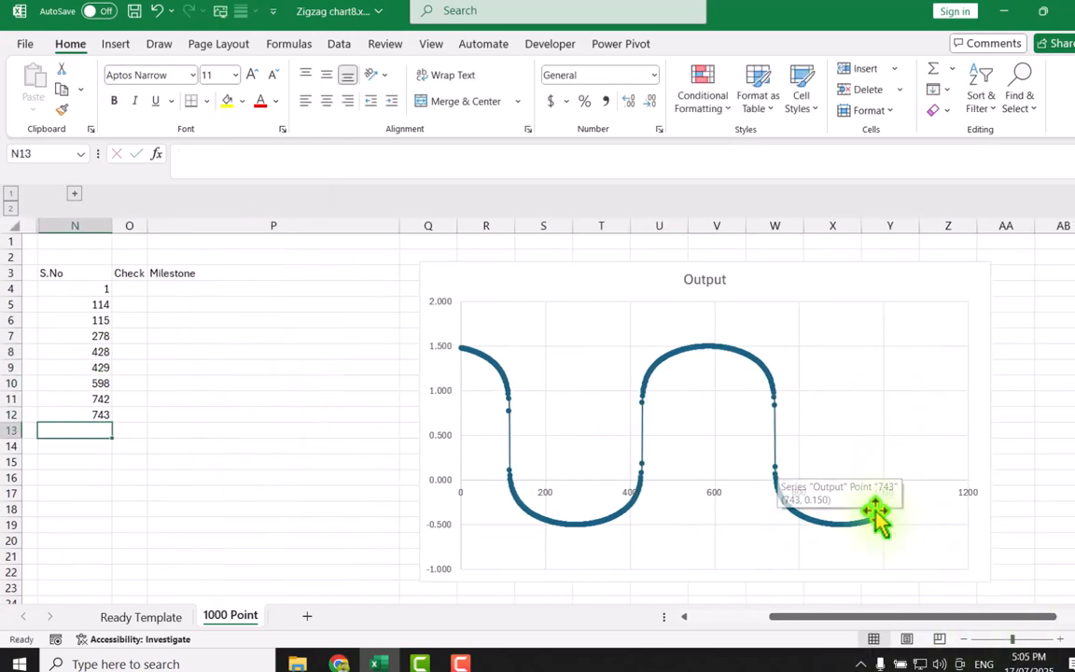
drag(787, 617, 696, 617)
text(1000)
key(Return)
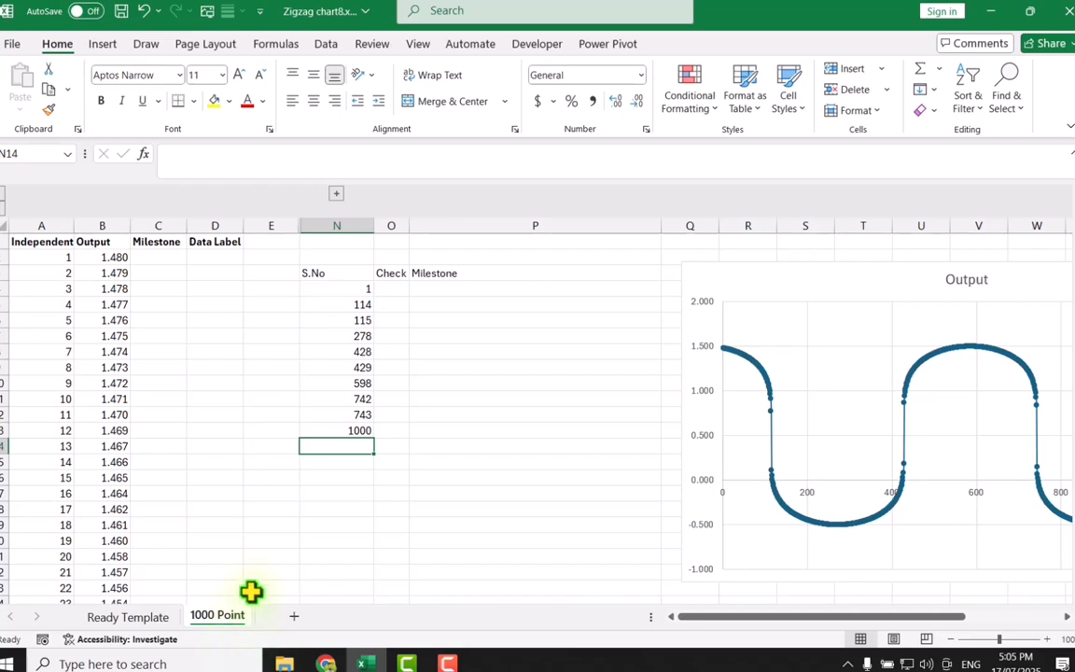
Step: Insert checkboxes in the Check column for all ten S.No rows, cells O4 to O13
drag(388, 287, 391, 427)
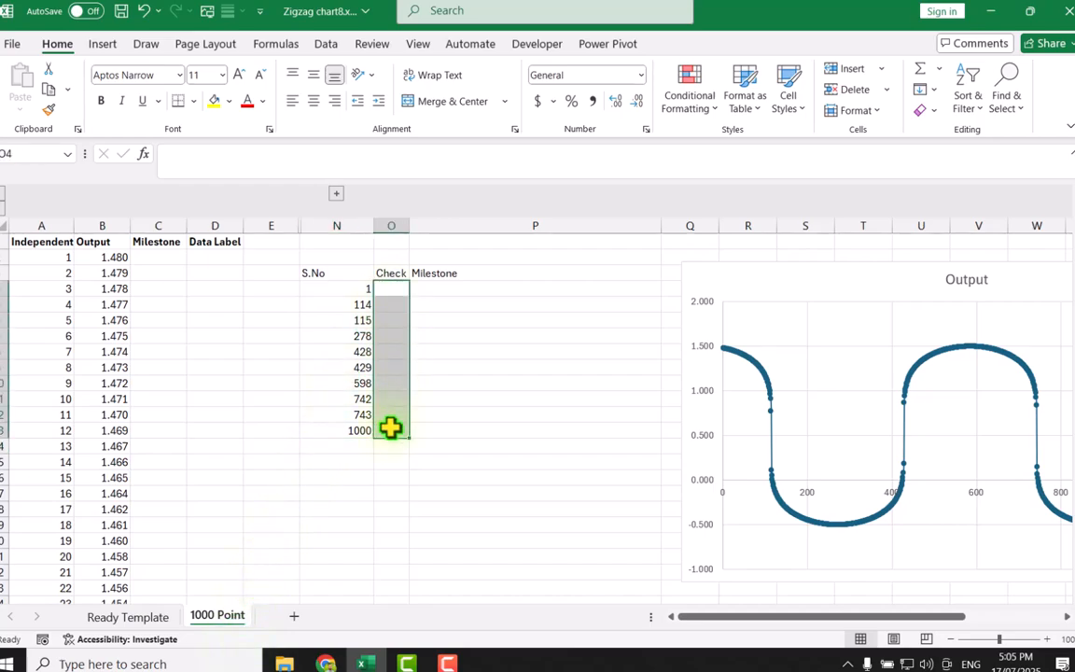
click(103, 44)
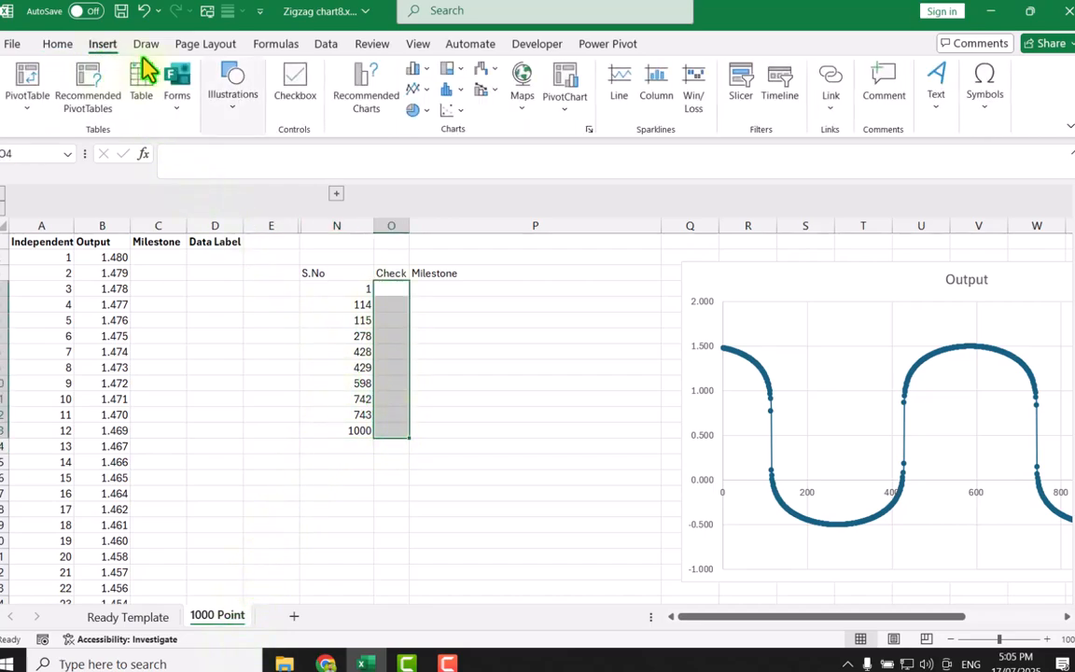
click(297, 86)
key(Down)
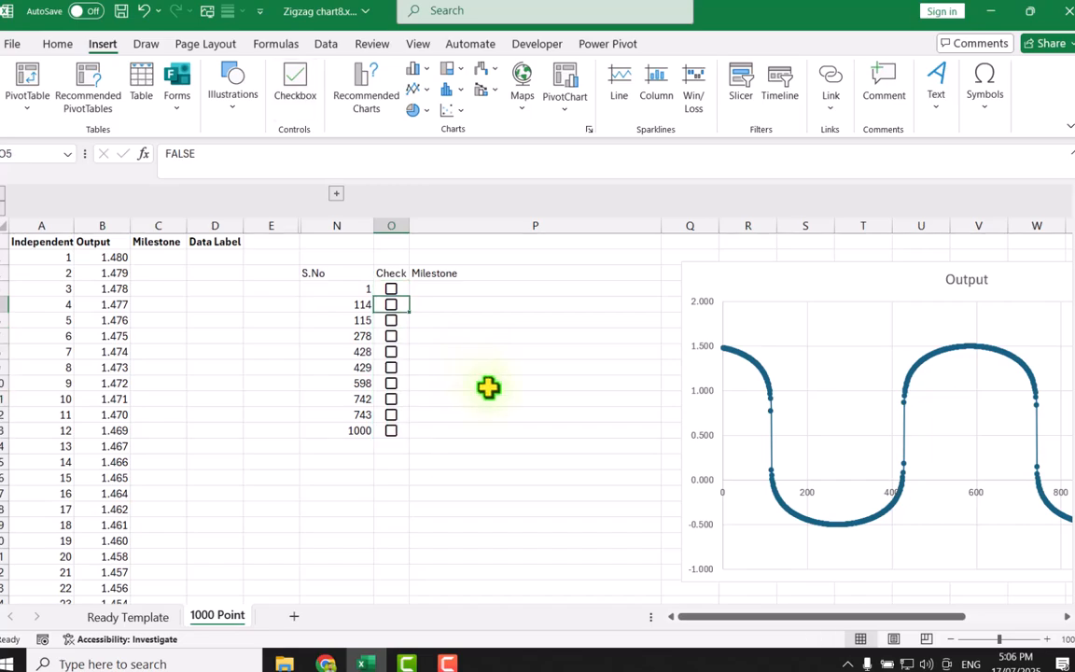
Step: Tick the checkboxes for S.No 1, 114, 115 and 278
click(391, 288)
click(391, 304)
click(392, 321)
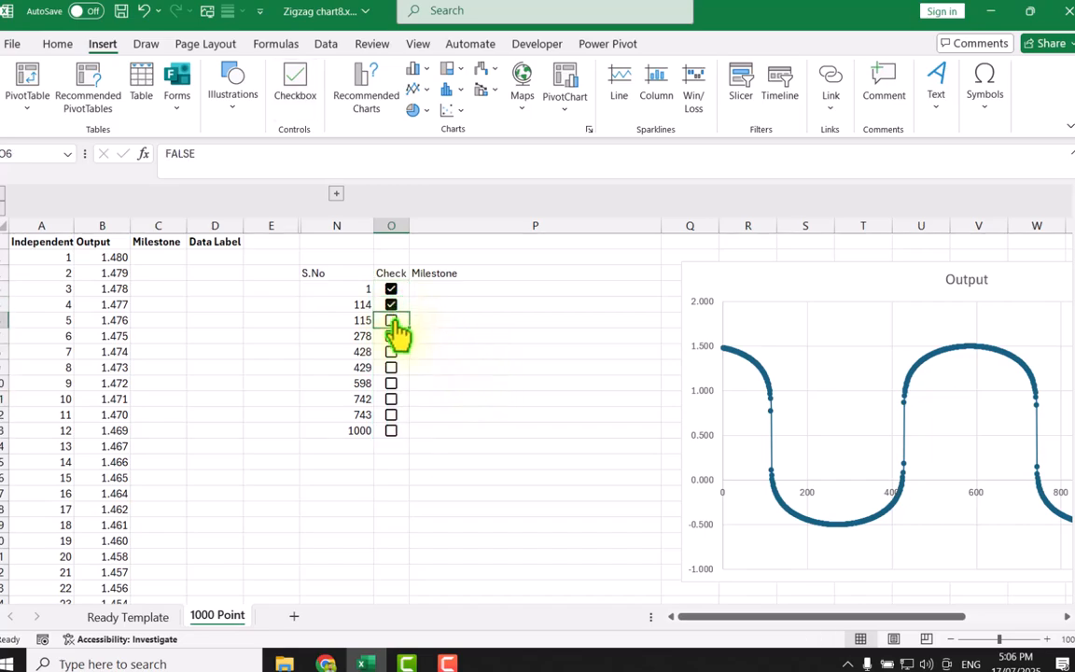
click(393, 337)
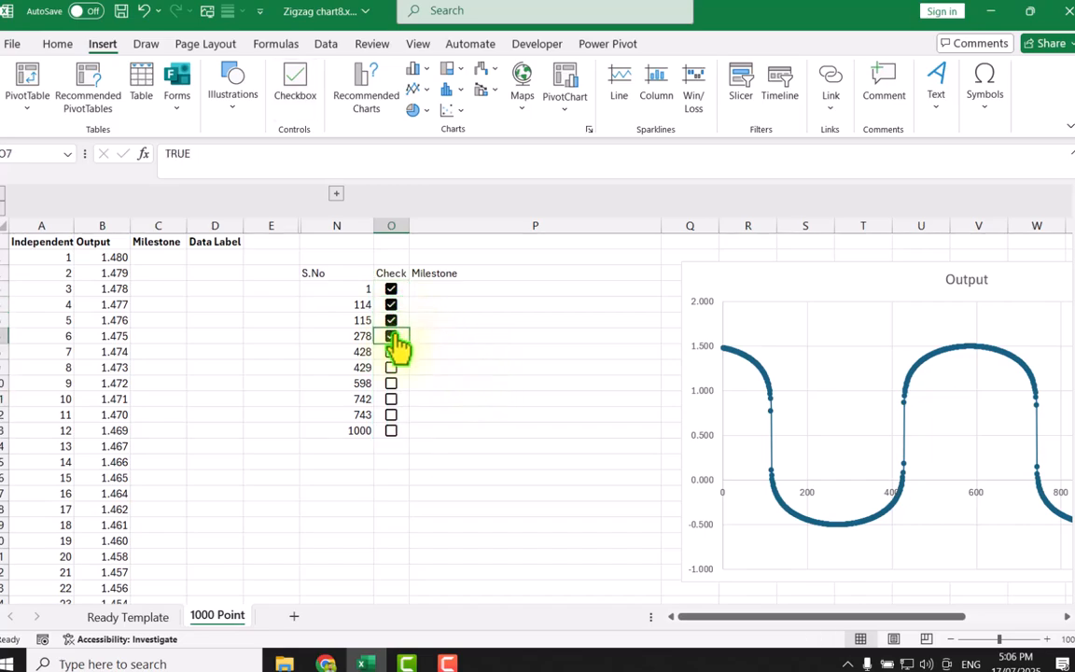
Step: Enter the formula =XMATCH(A2&TRUE,$N$4:$N$13&$O$4:$O$13,0) in cell C2 of the Milestone column
click(166, 257)
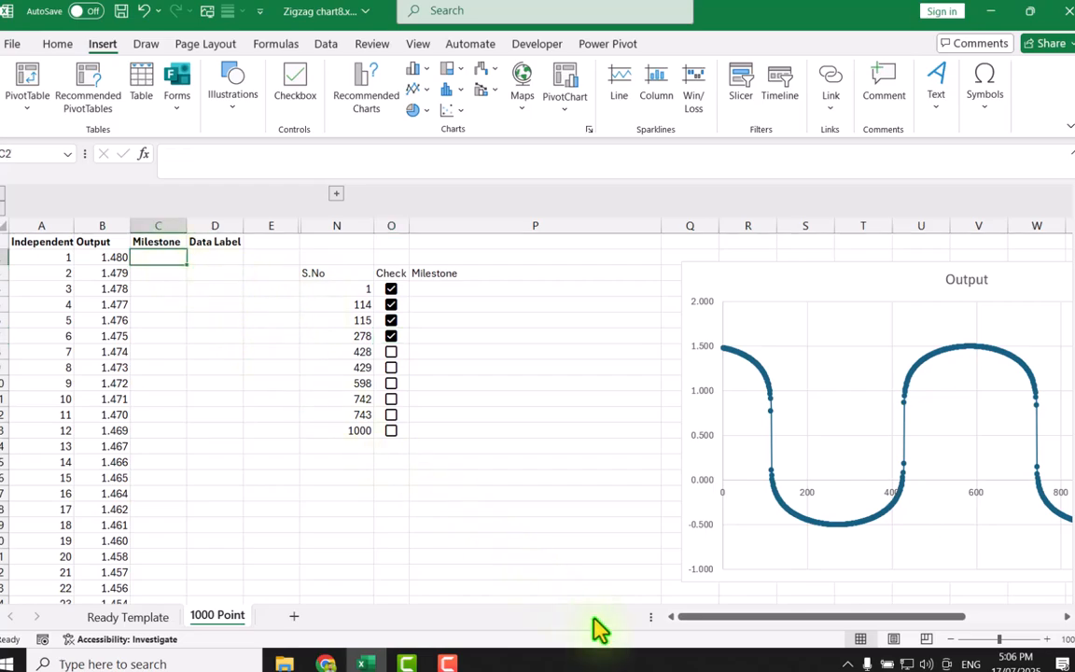
text(=xmatch()
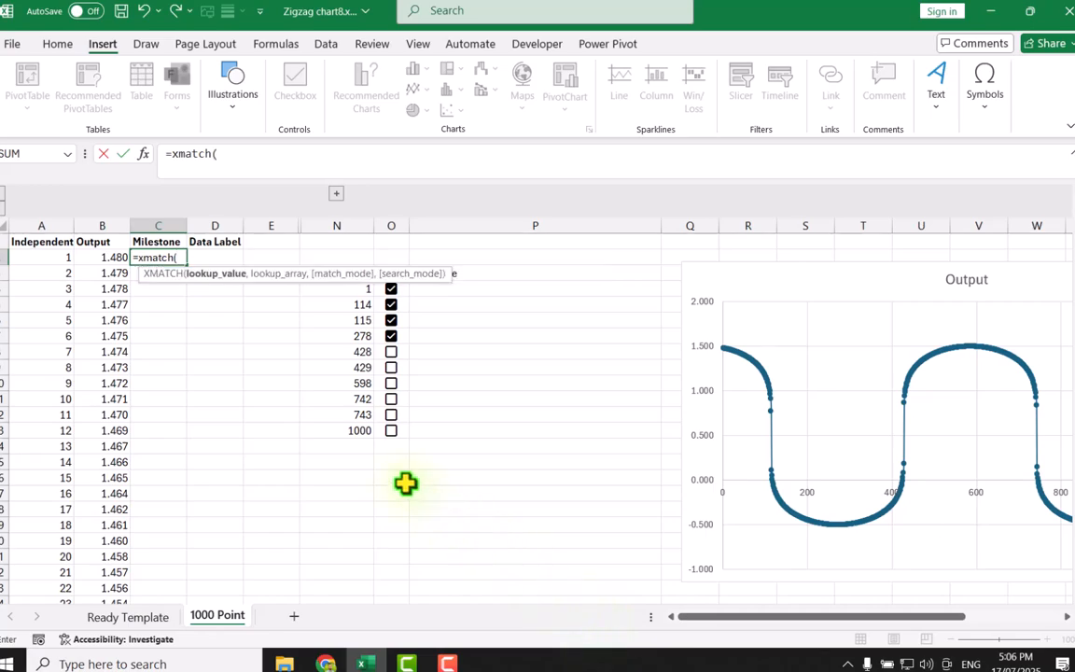
click(58, 258)
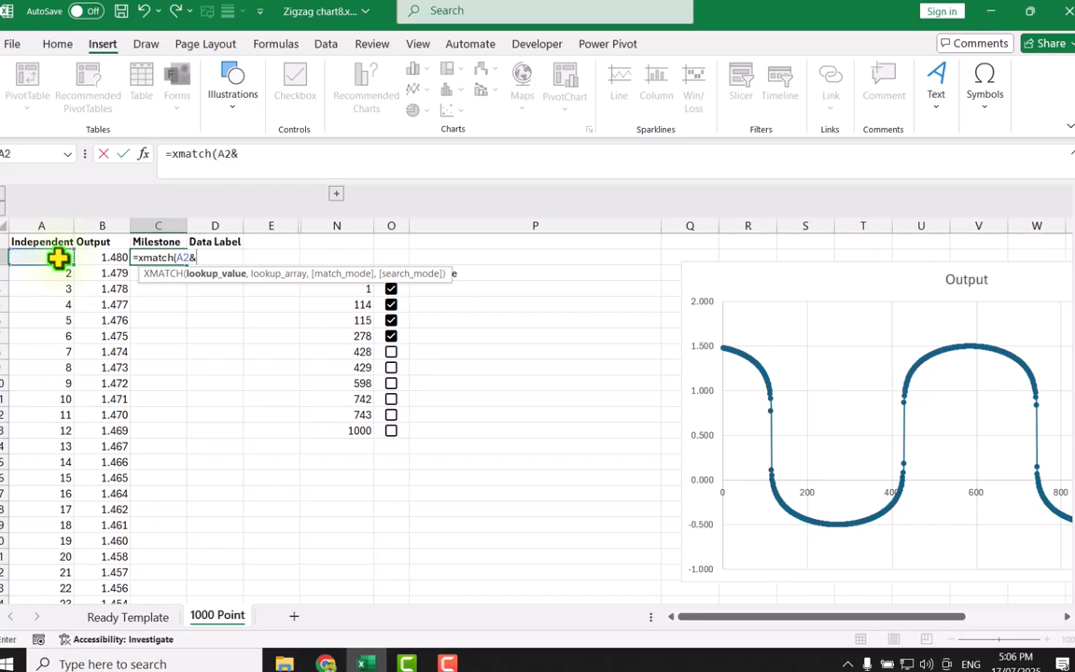
text(&true,)
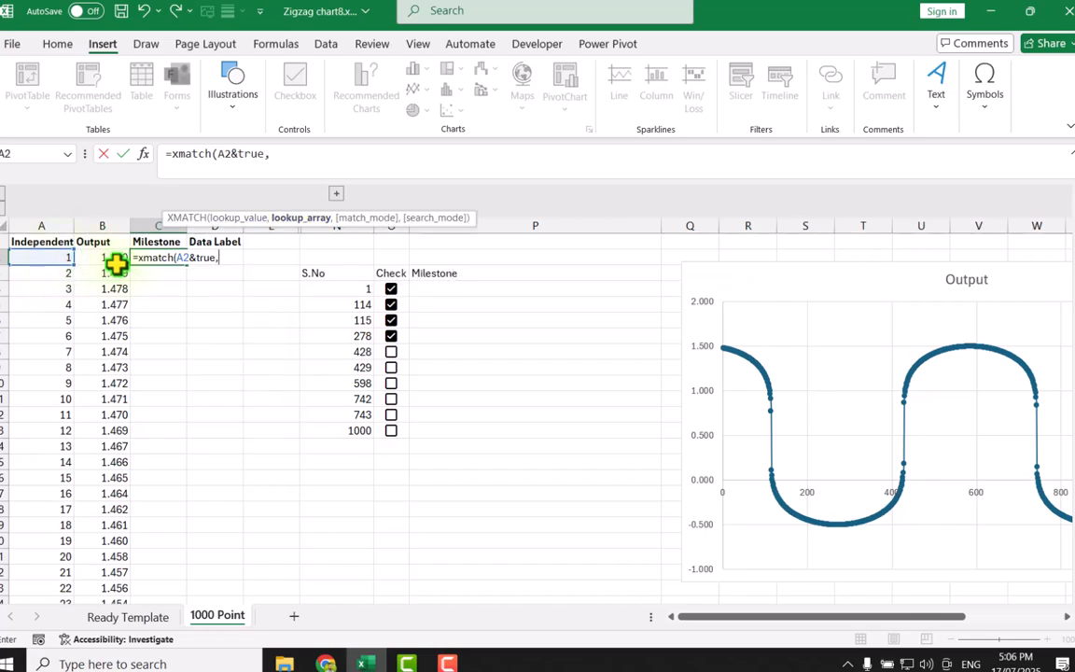
drag(333, 288, 332, 430)
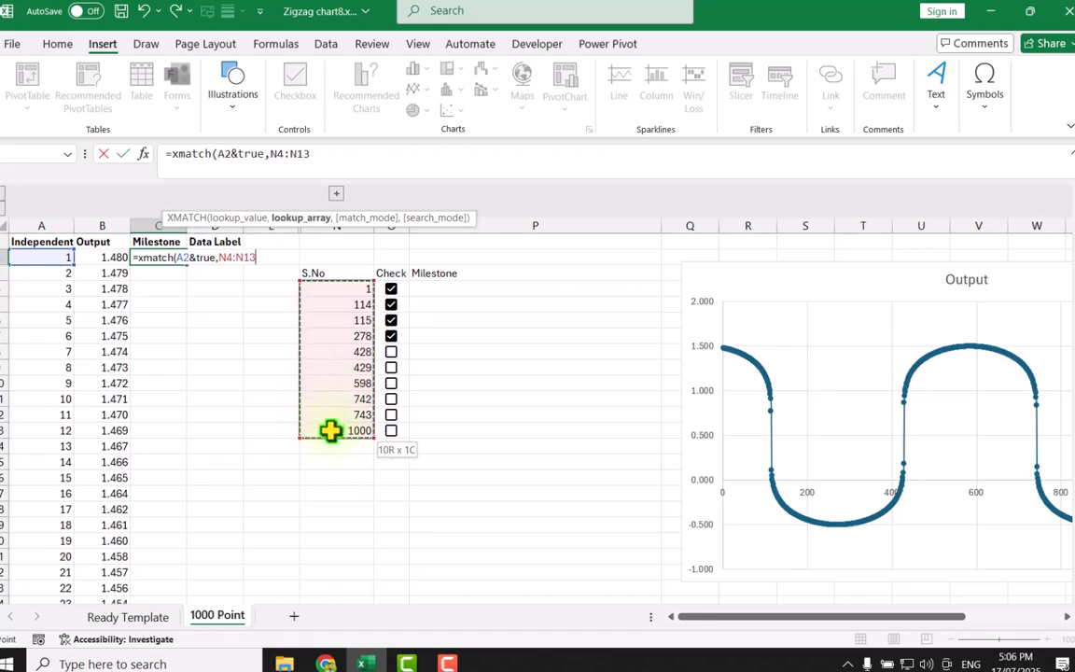
key(F4)
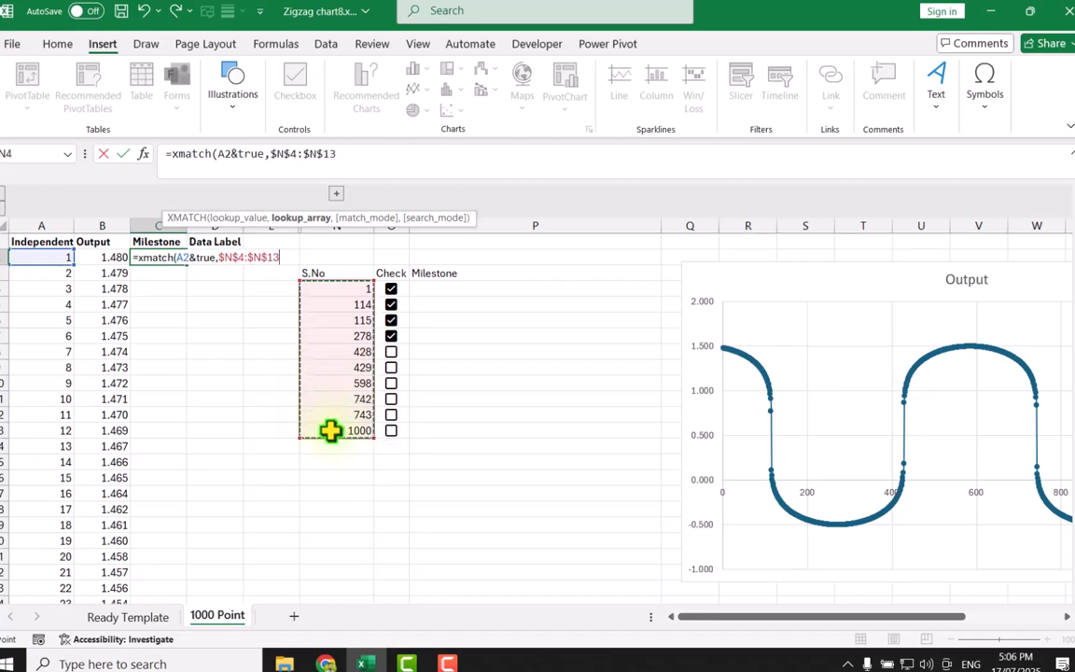
text(&)
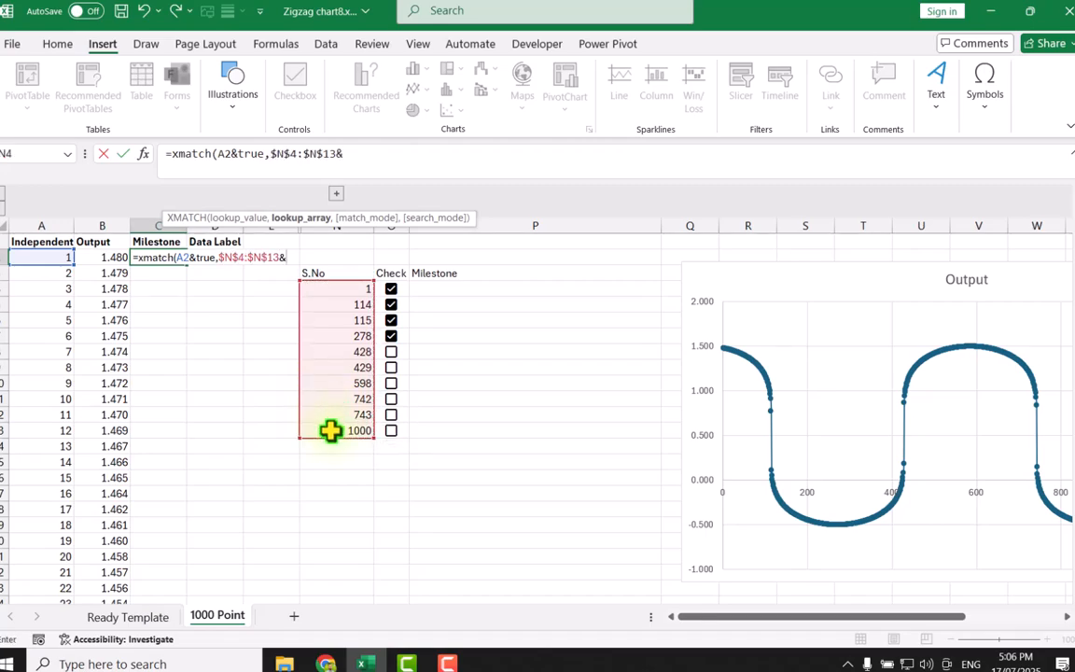
drag(400, 290, 403, 430)
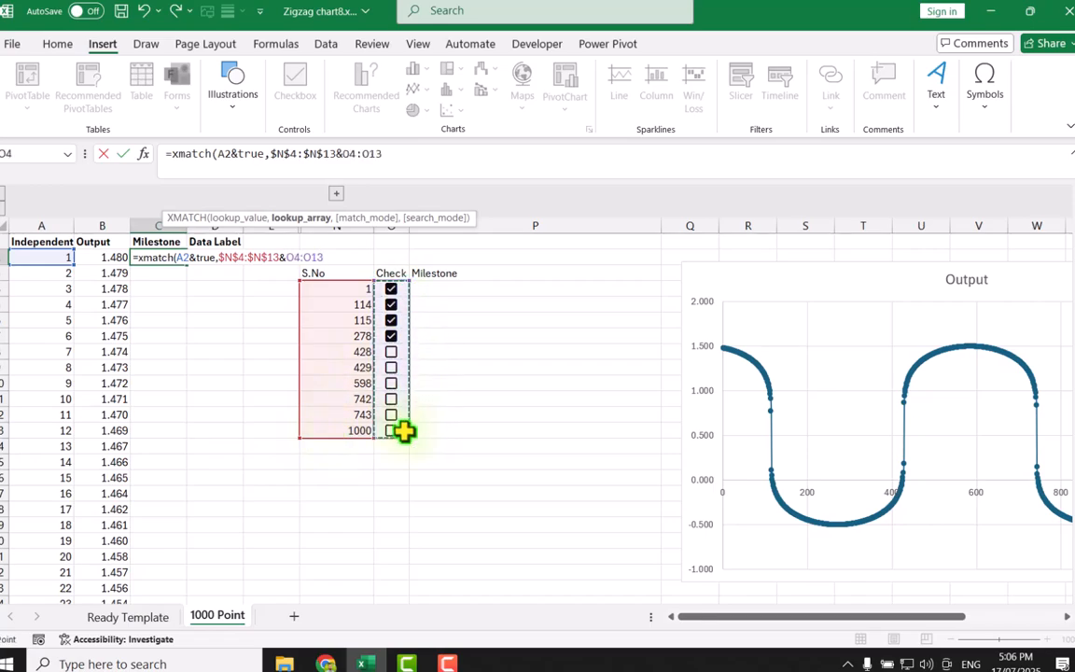
key(F4)
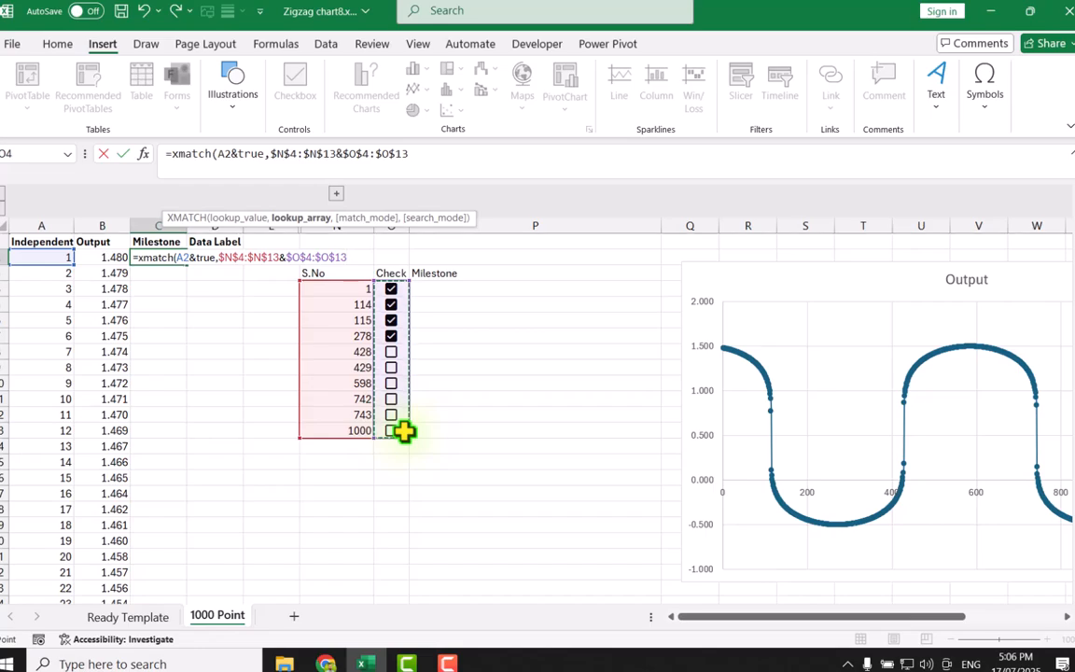
text(,)
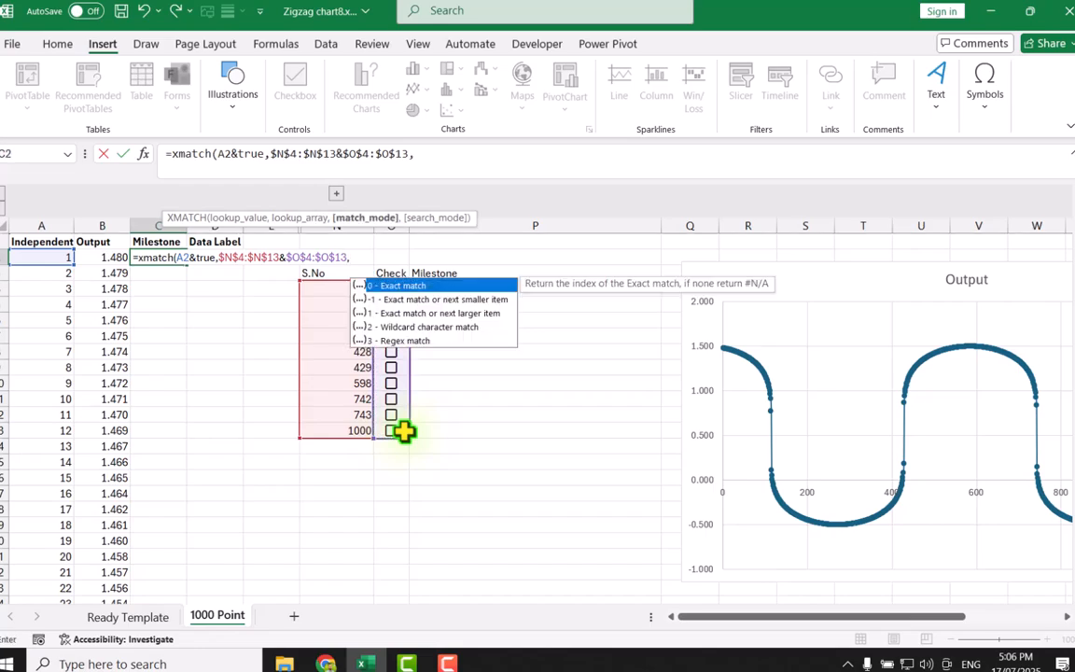
text(0))
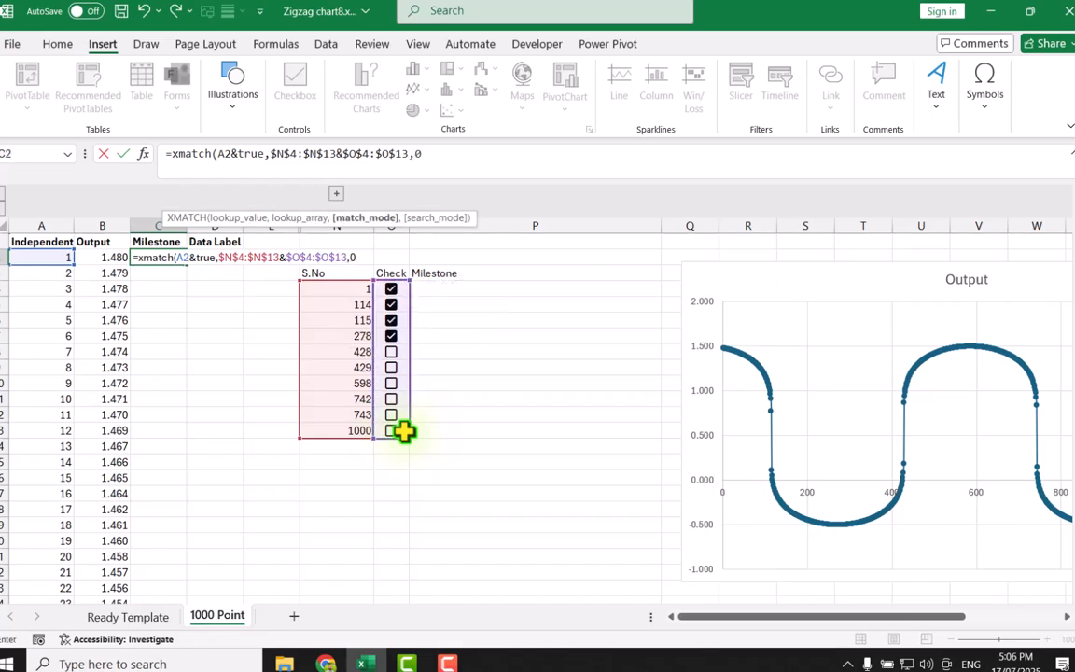
key(Return)
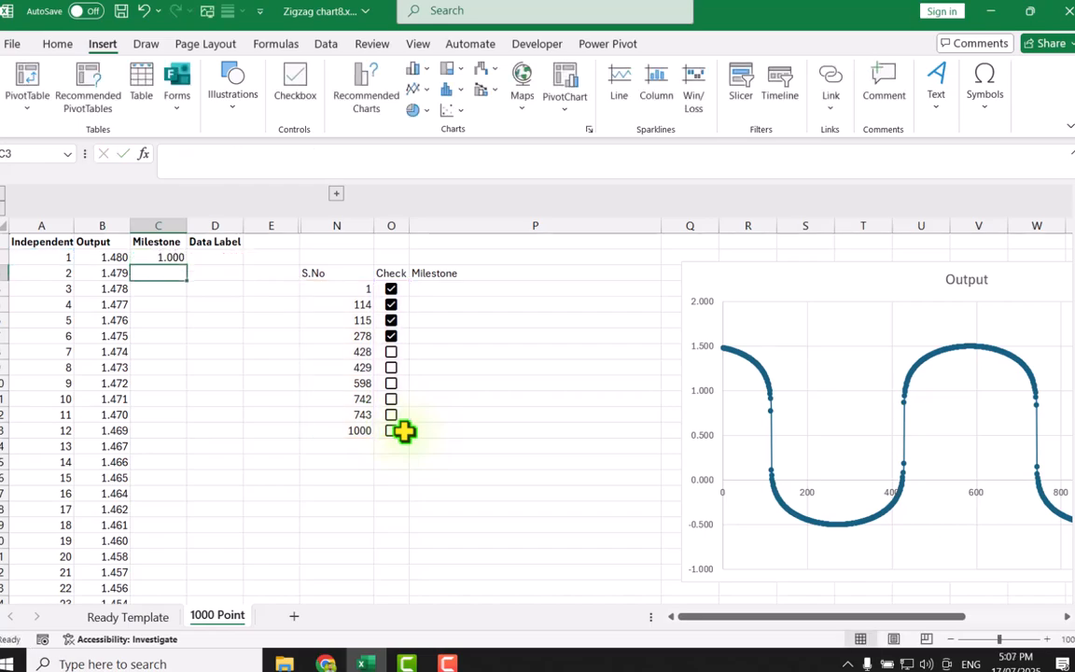
Step: Untick and re-tick the checkbox for S.No 1 to test the XMATCH formula's response
click(392, 289)
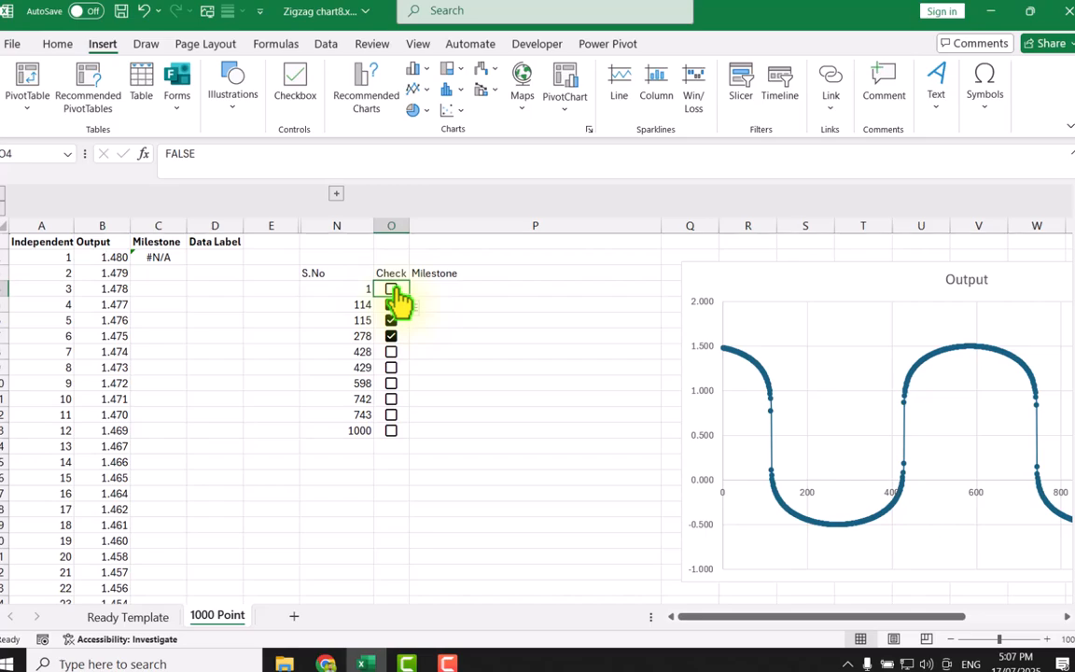
click(392, 289)
Step: Wrap cell C2's formula in IF so it reads =IF(XMATCH(A2&TRUE,$N$4:$N$13&$O$4:$O$13,0)>0,B2,NA())
click(153, 261)
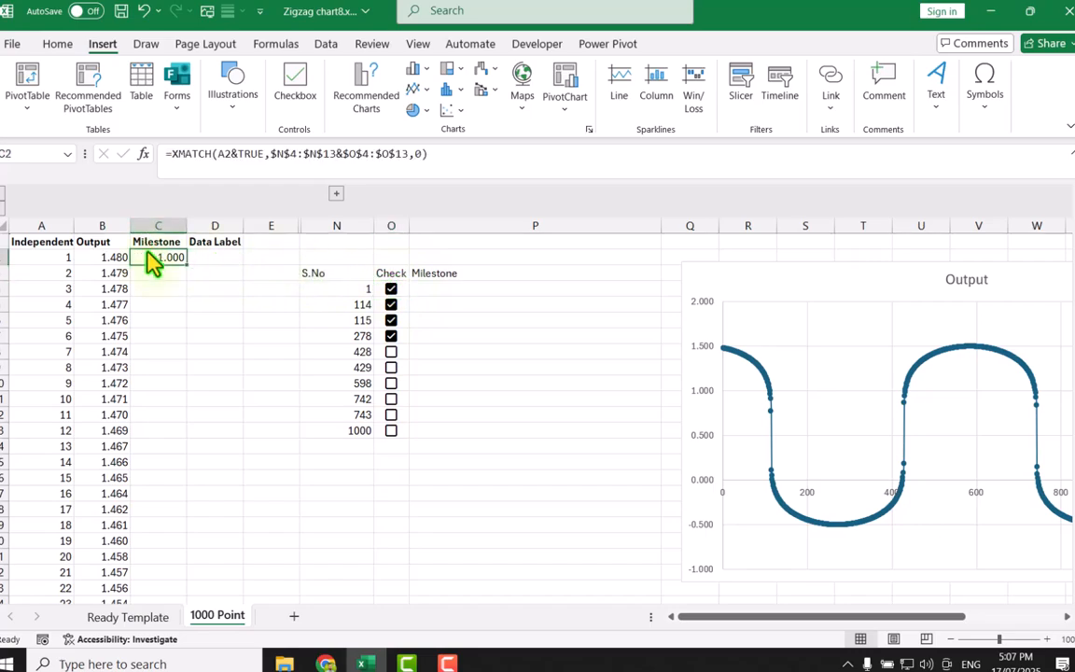
click(156, 153)
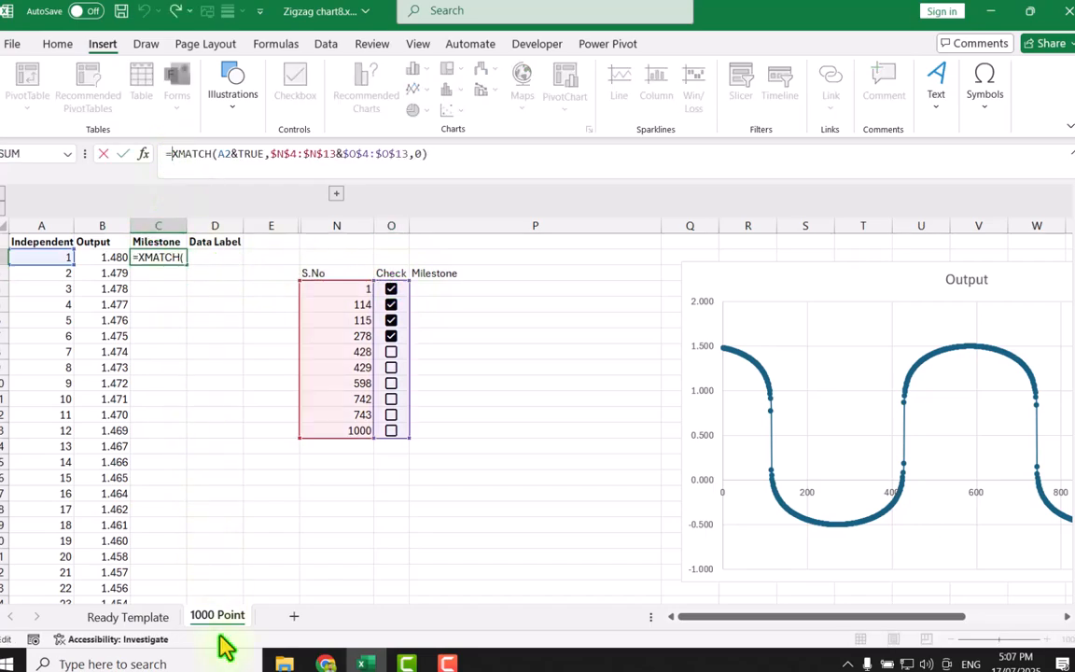
text(if()
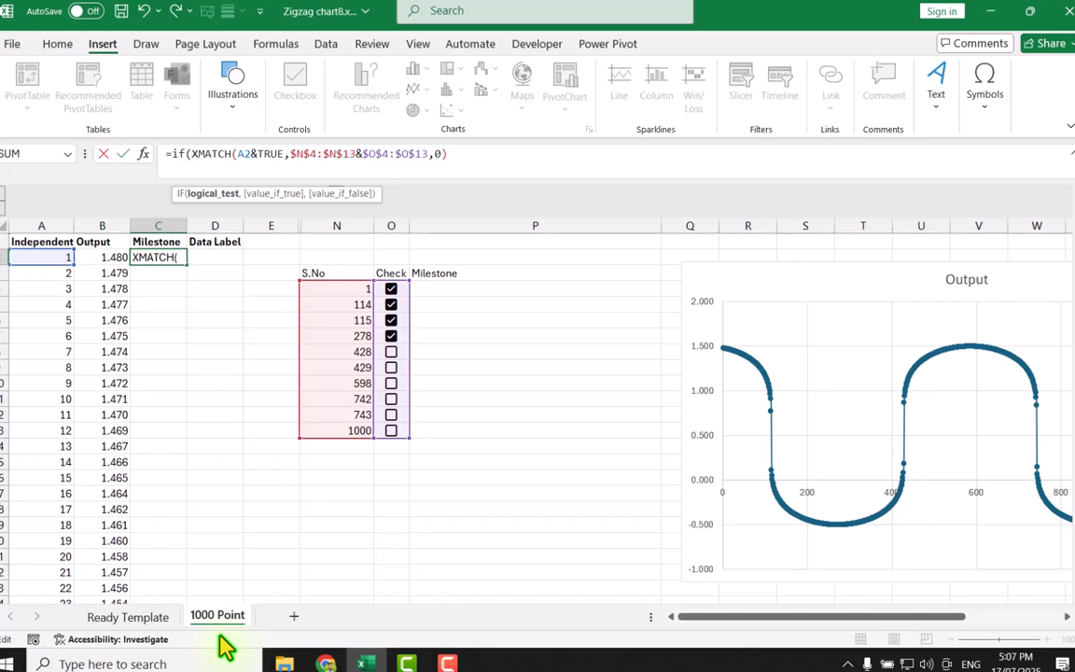
drag(186, 154, 446, 156)
click(461, 157)
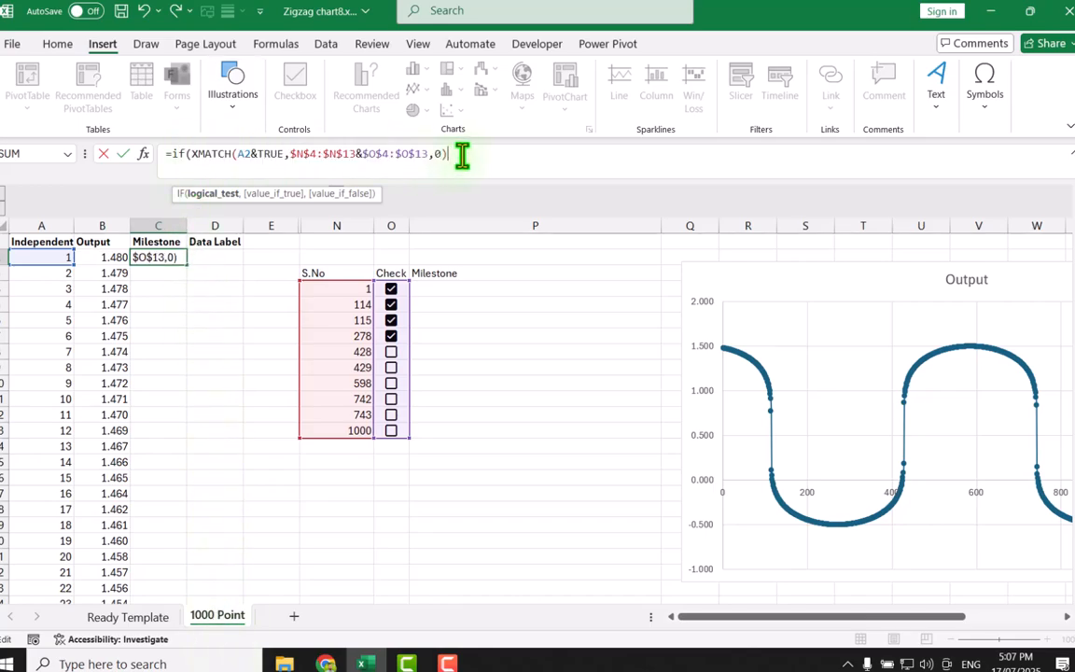
text(>0,)
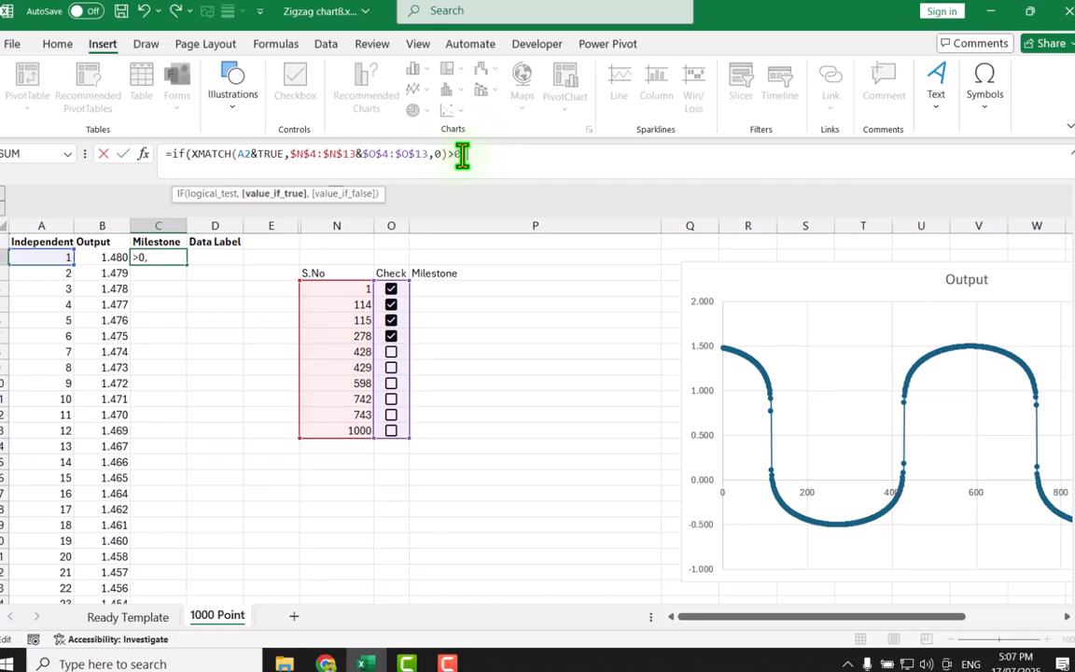
click(115, 256)
text(,)
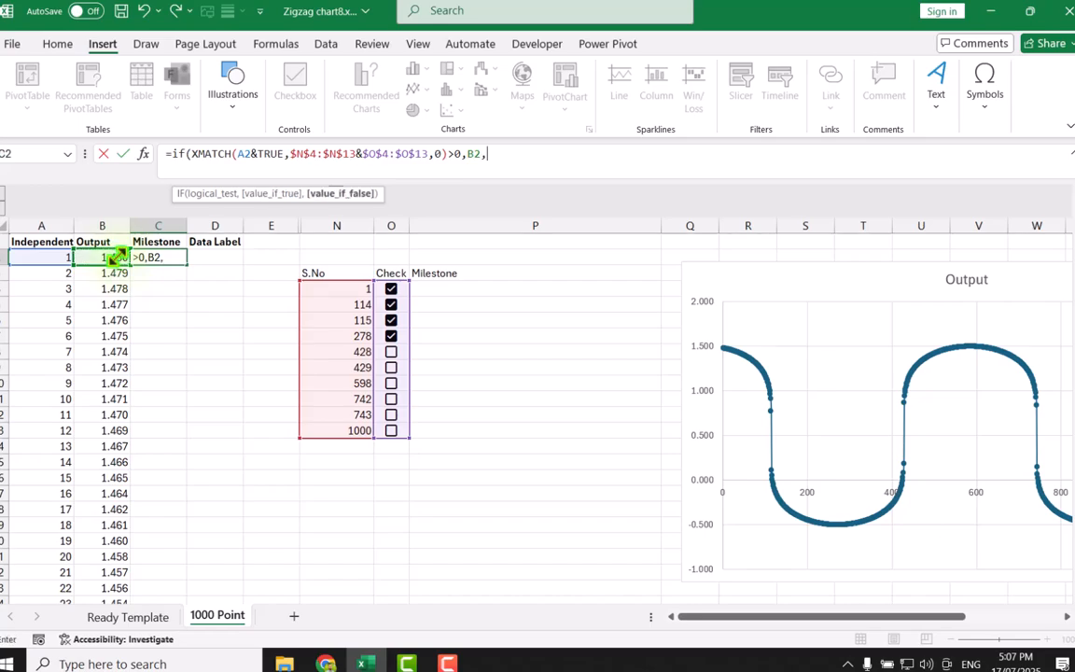
text(na()))
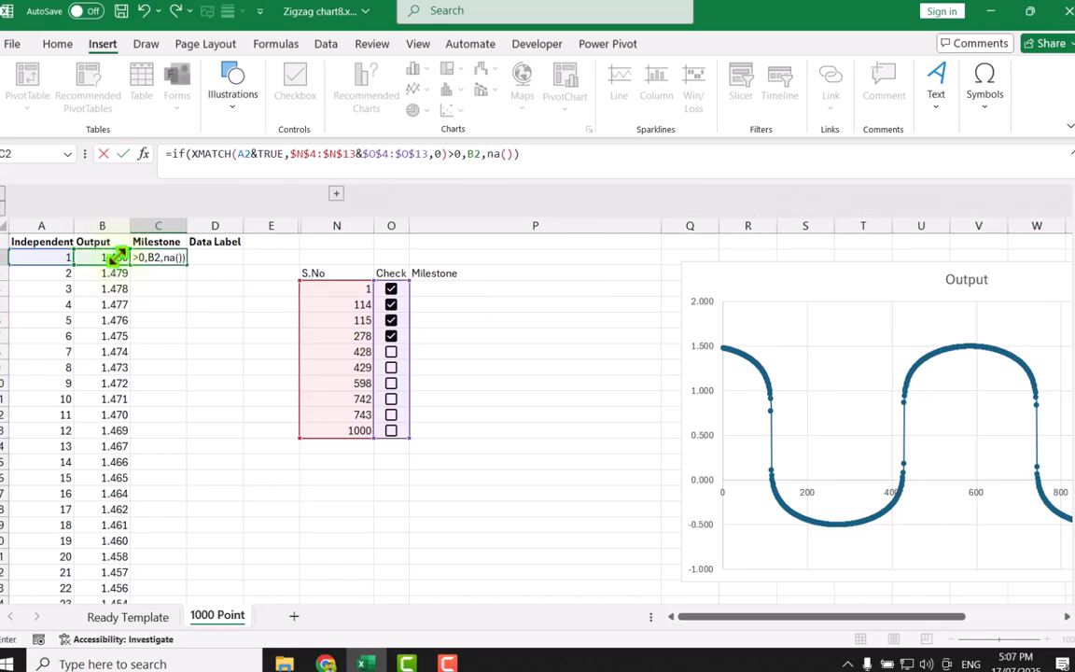
key(Return)
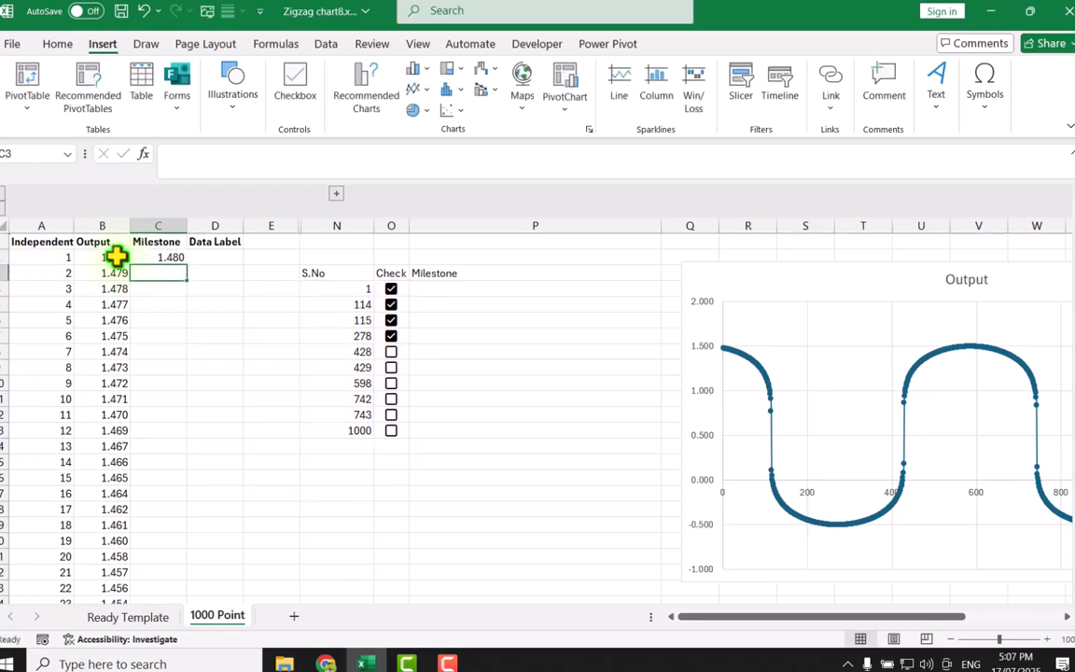
Step: Untick and re-tick the S.No 1 checkbox to test the IF formula in C2
click(391, 291)
click(391, 291)
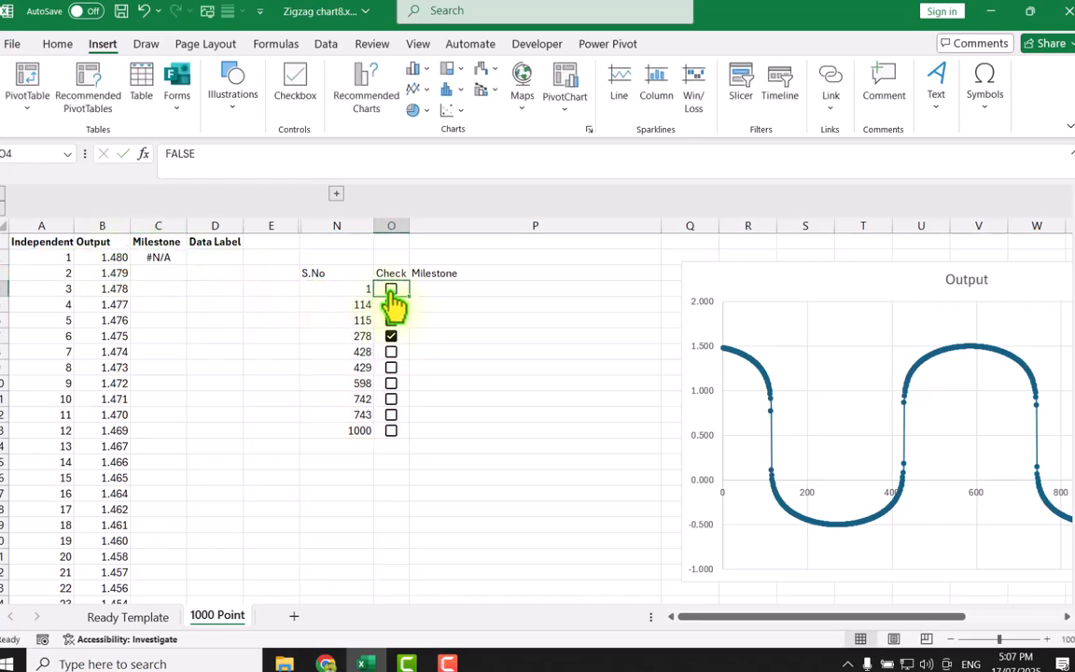
click(391, 290)
Step: Fill the C2 formula down the Milestone column for all 1000 points and check the rows for points 114 and 115
click(177, 258)
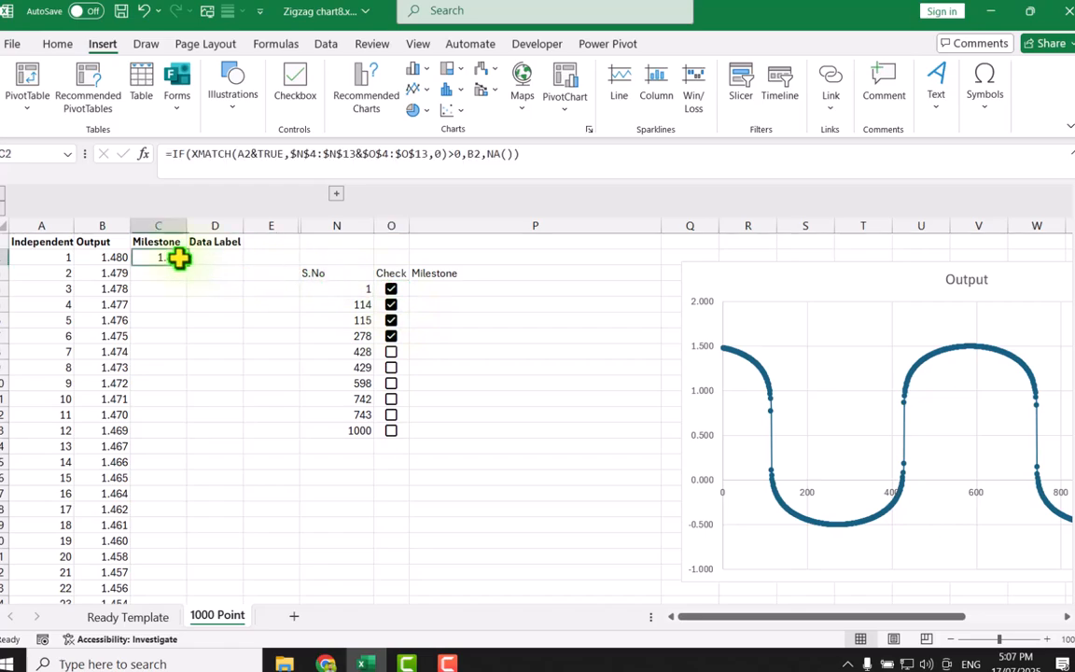
double_click(185, 264)
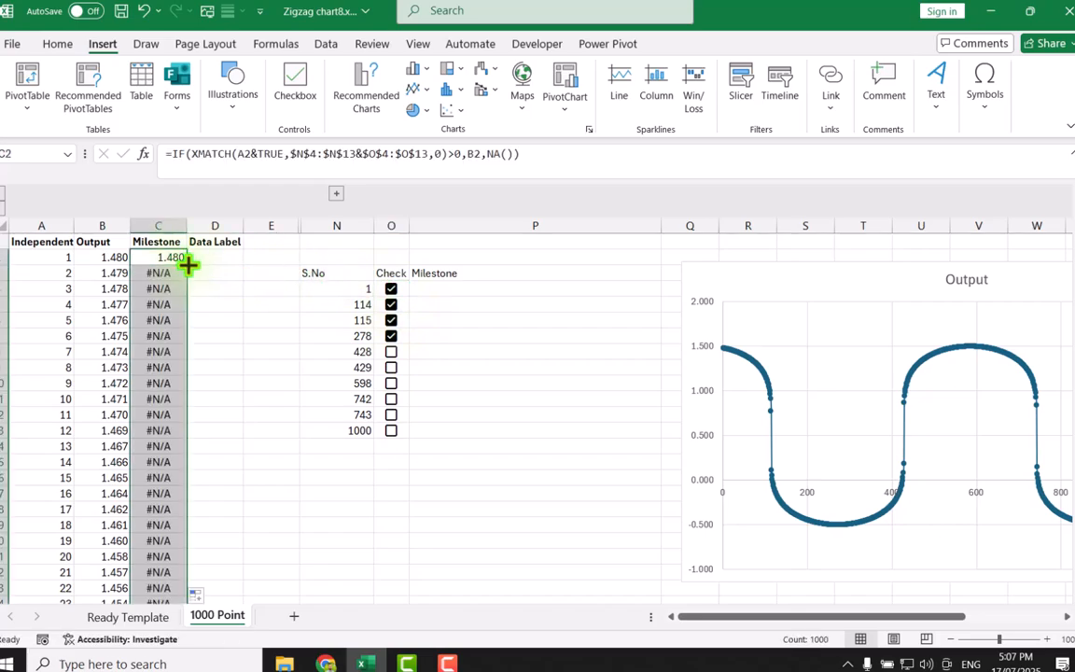
scroll(192, 331, down, 20)
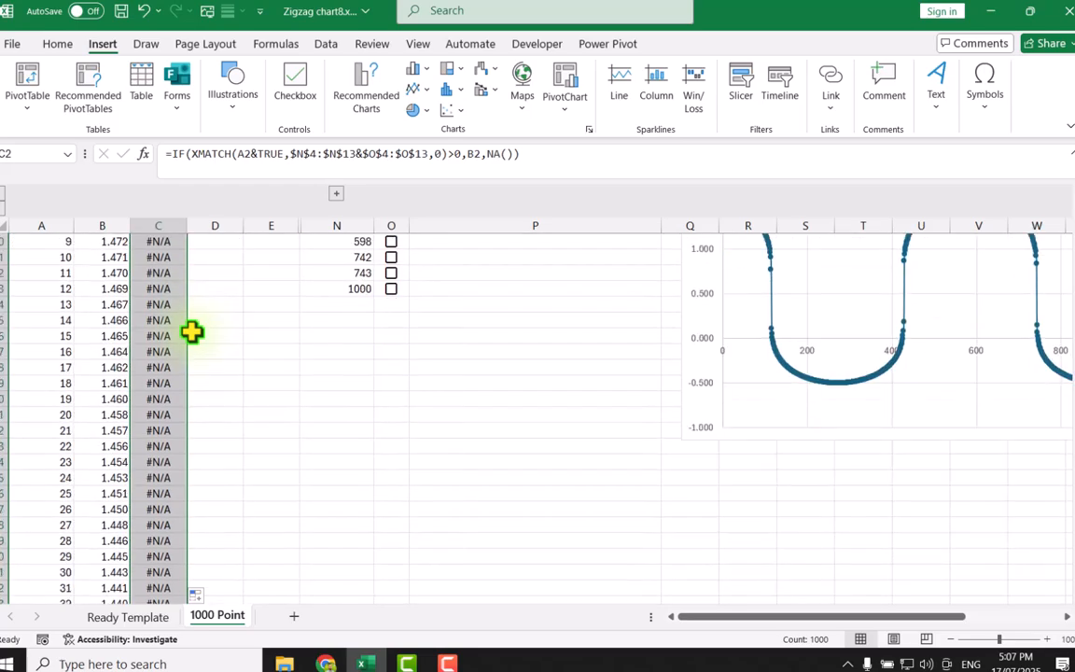
scroll(192, 331, down, 13)
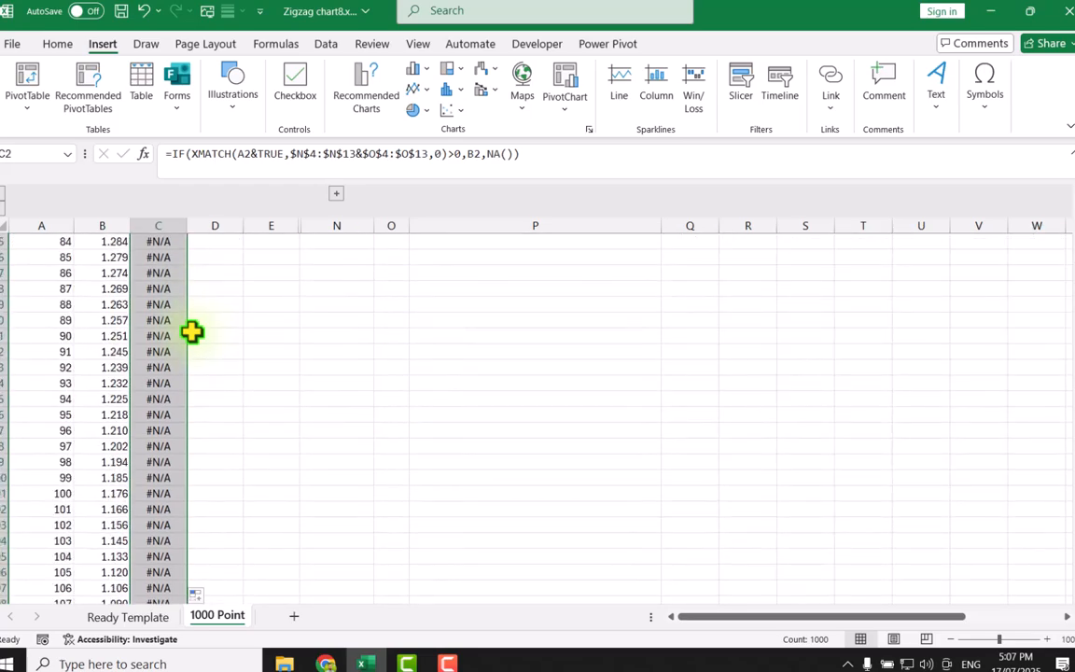
drag(166, 429, 166, 439)
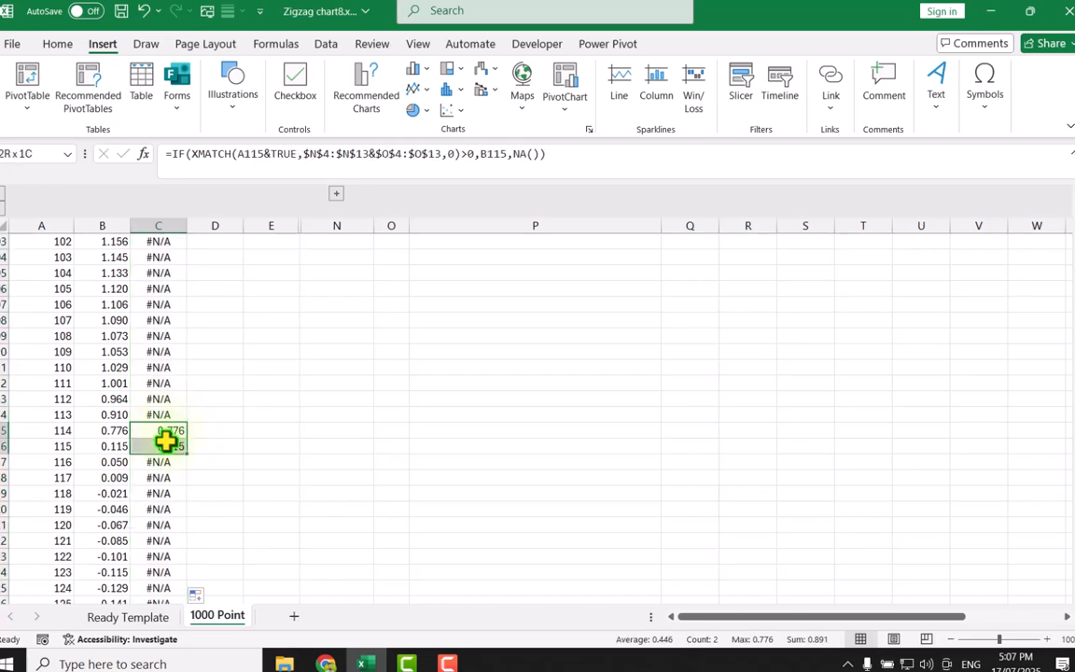
scroll(596, 289, up, 8)
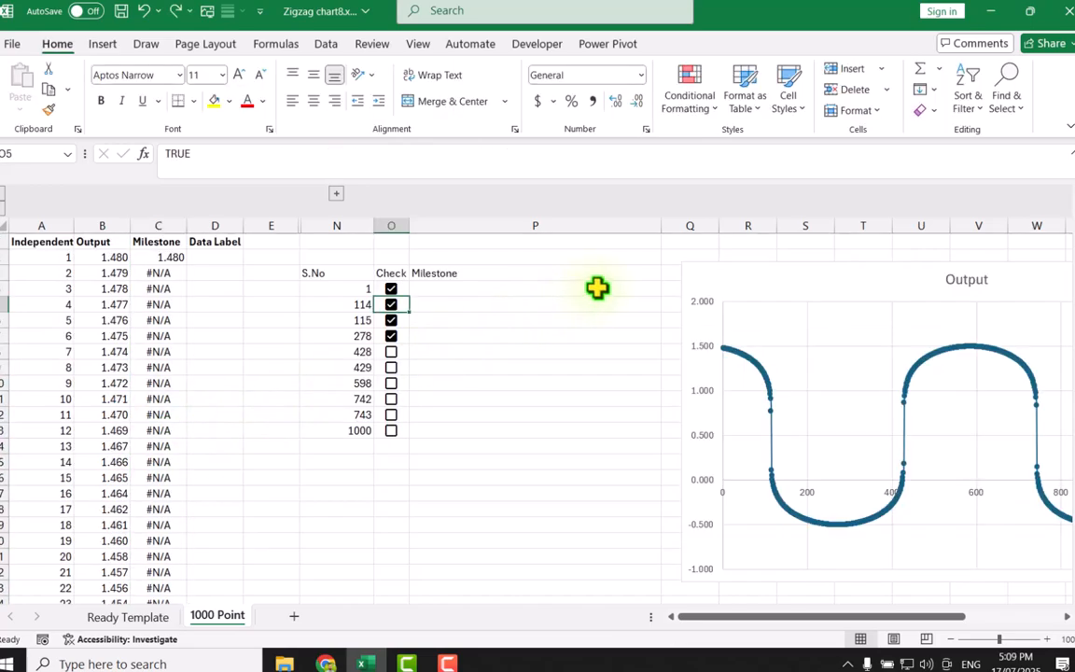
Step: Add a chart data series named Milestone with X values from A2:A1001 on the 1000 Point sheet
click(689, 272)
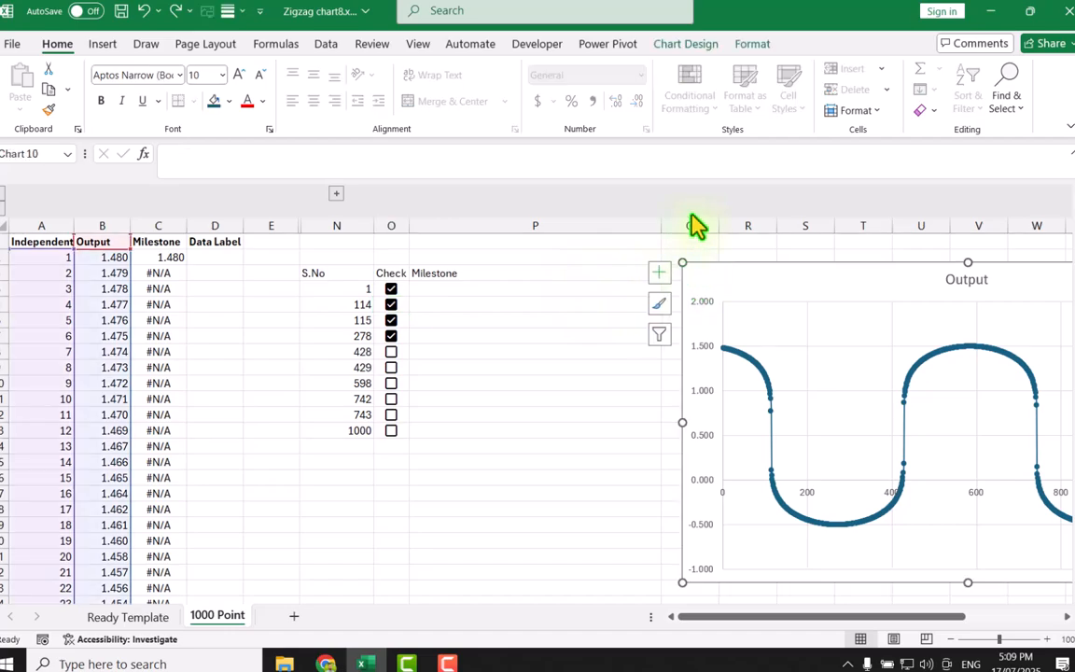
click(691, 45)
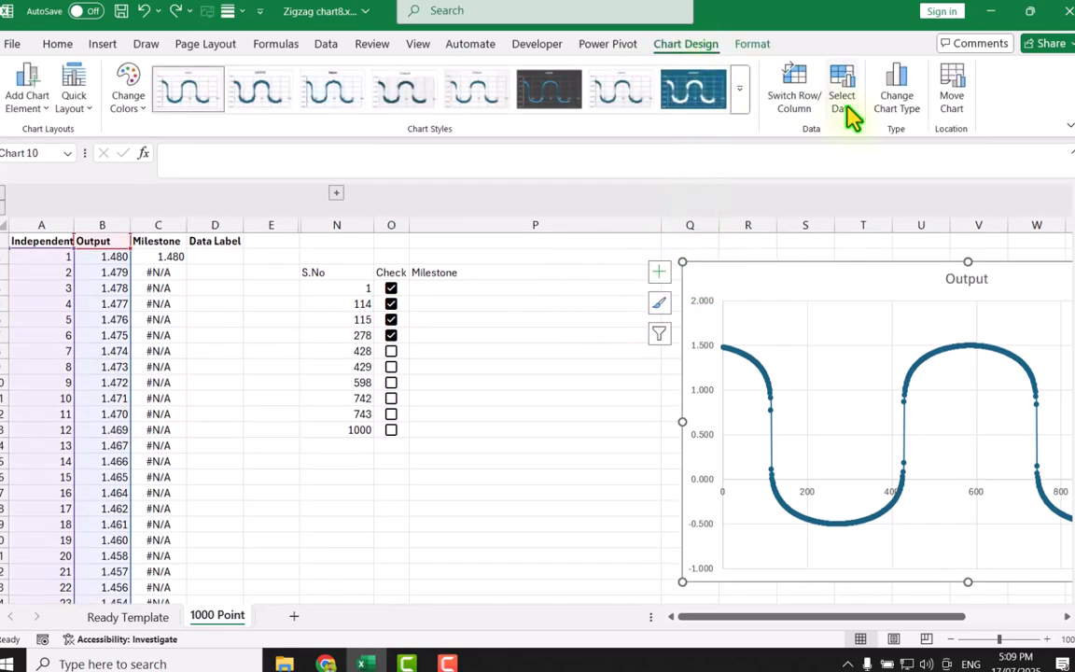
click(847, 110)
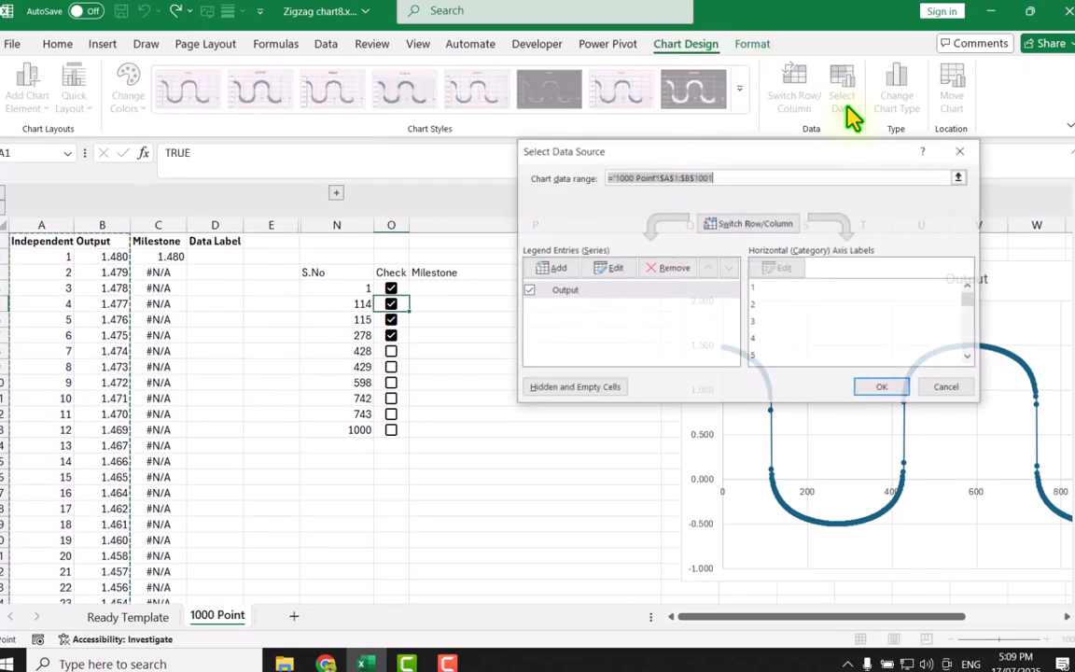
click(556, 270)
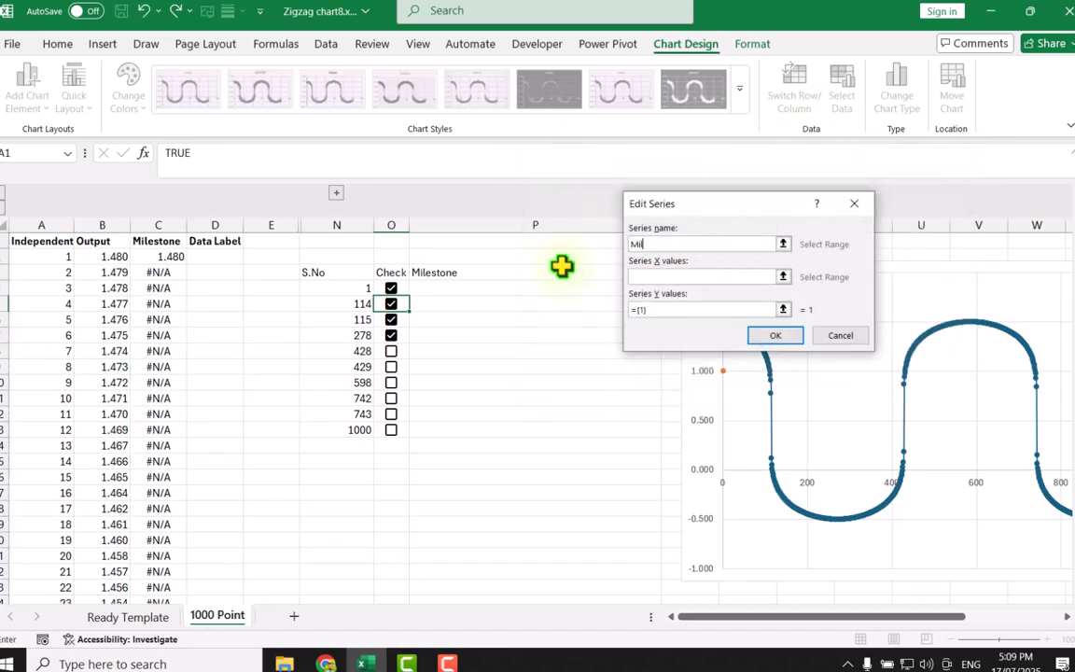
text(Milestone)
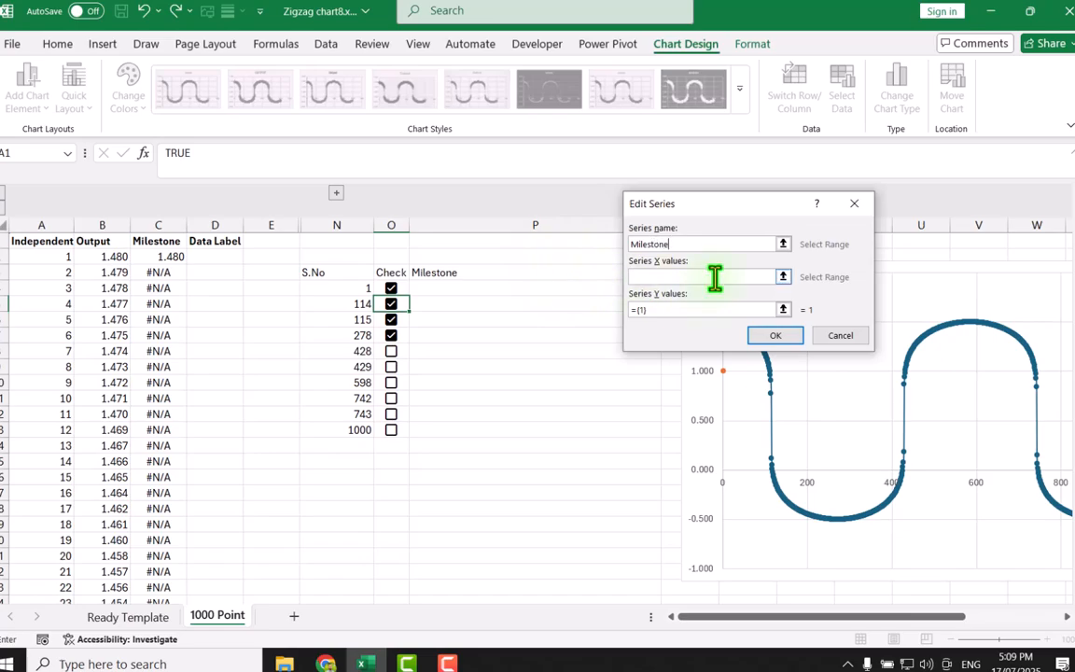
click(34, 260)
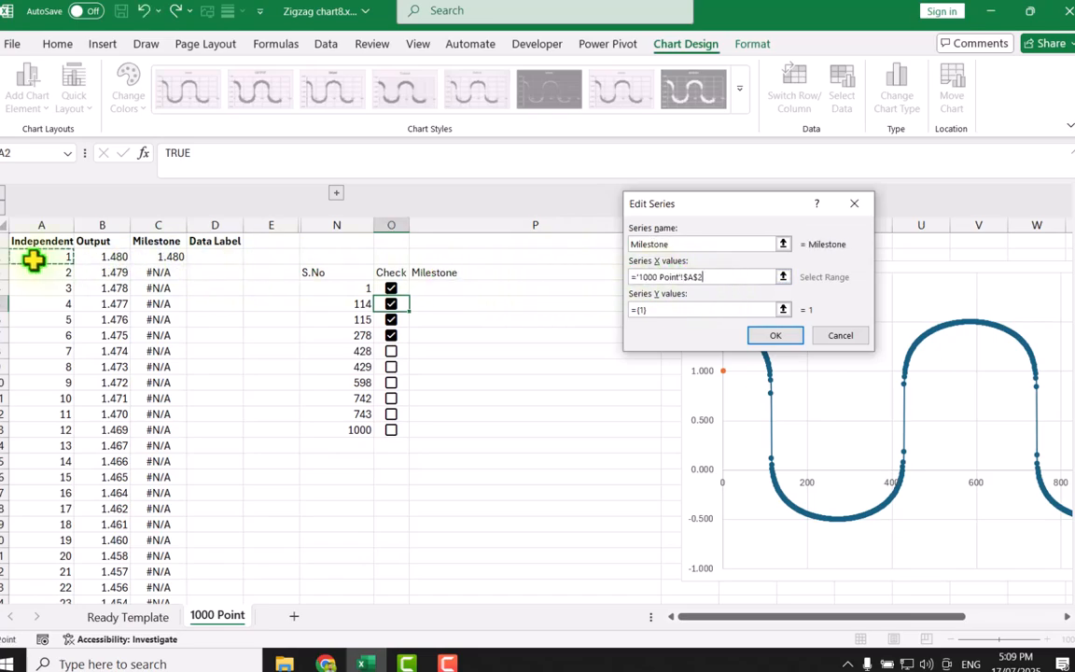
key(ctrl+shift+Down)
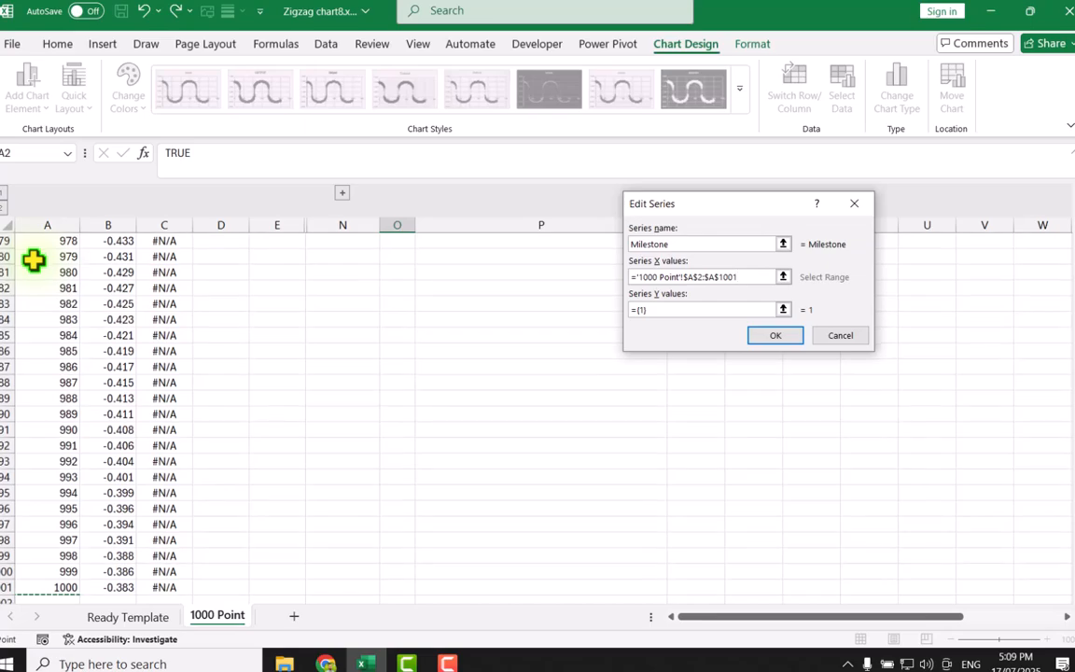
key(ctrl+BackSpace)
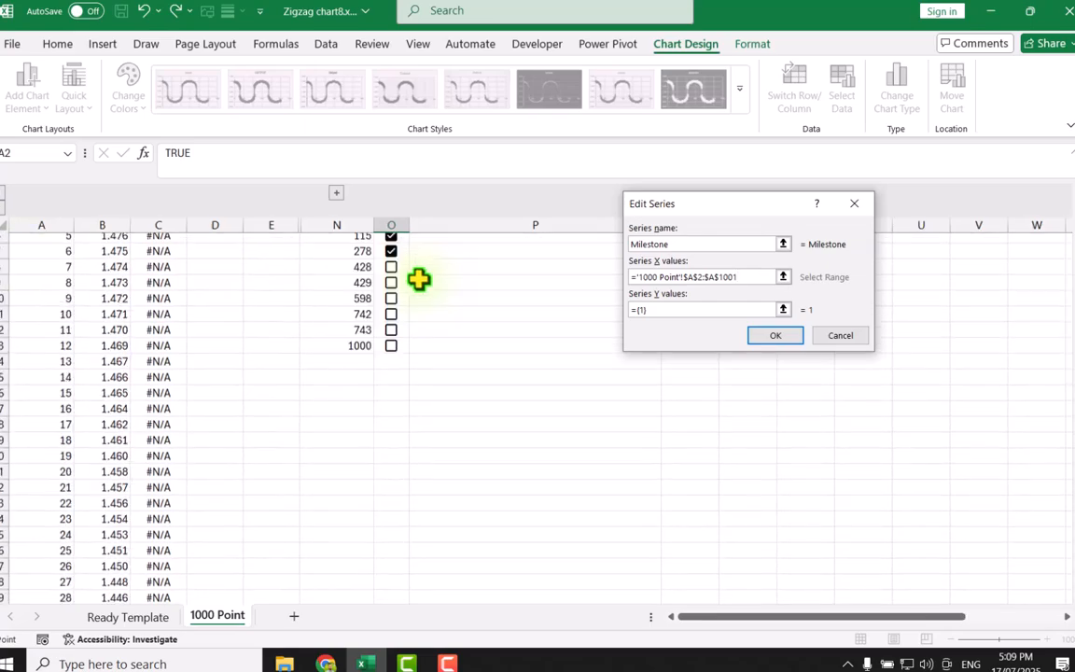
Step: Set the Milestone series' Y values to C2:C1001 on the 1000 Point sheet and apply the new series to the chart
click(684, 313)
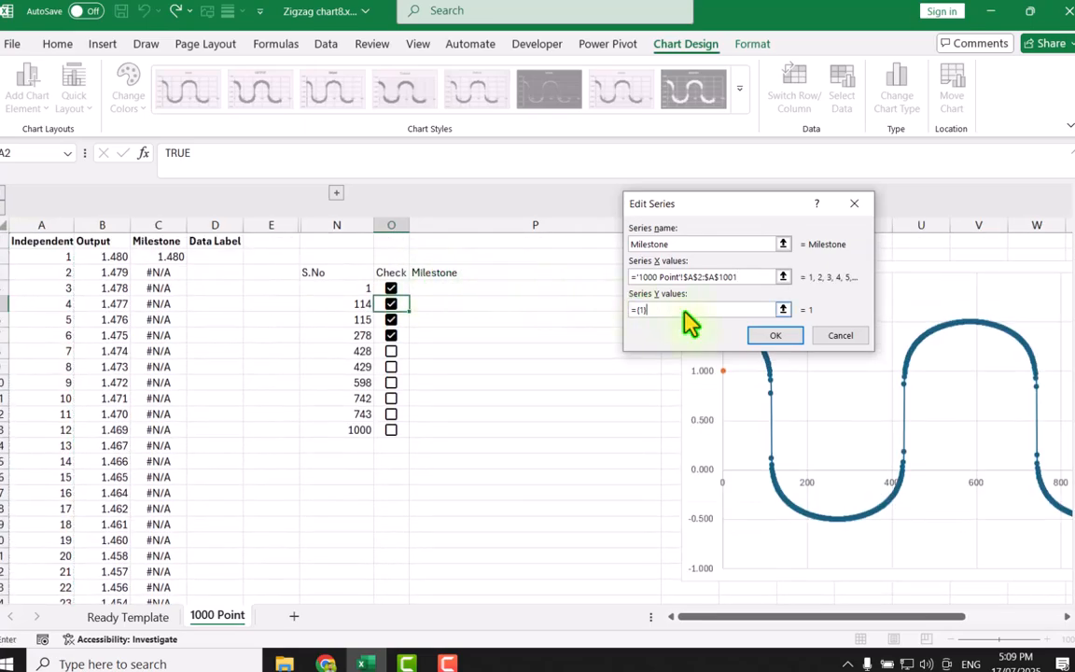
key(BackSpace)
key(BackSpace)
key(BackSpace)
key(BackSpace)
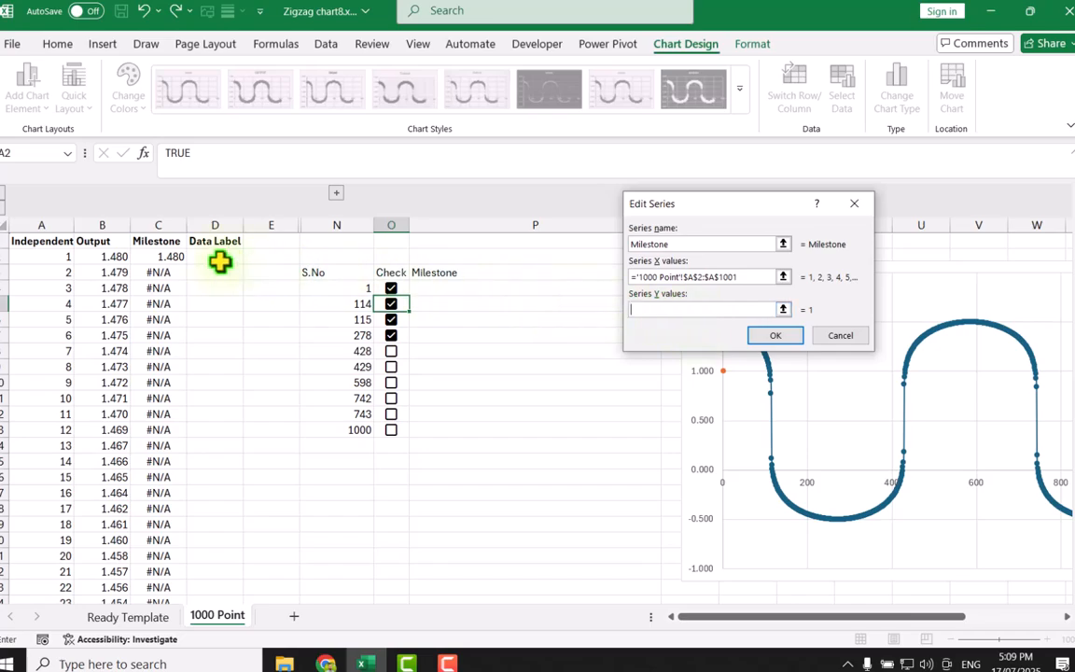
click(169, 254)
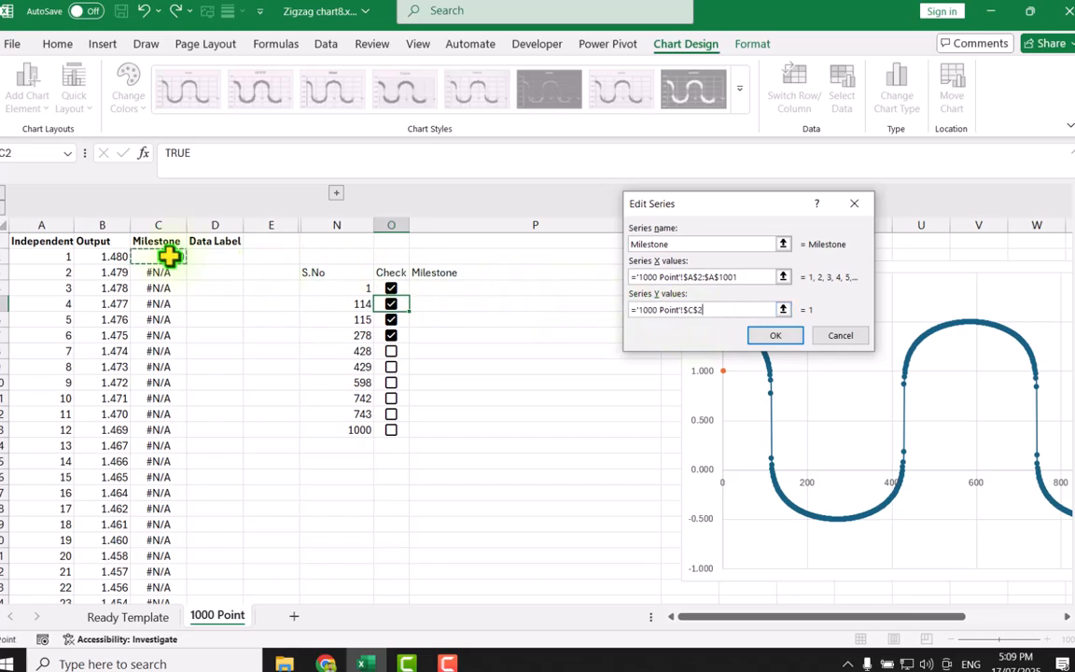
key(ctrl+shift+Down)
key(ctrl+BackSpace)
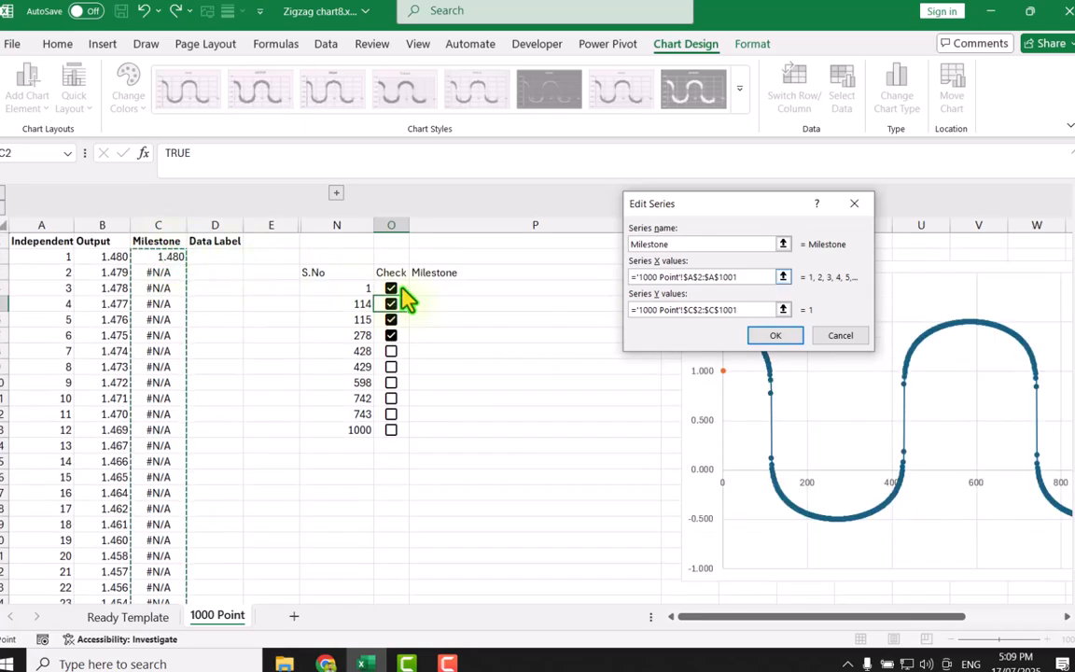
click(787, 337)
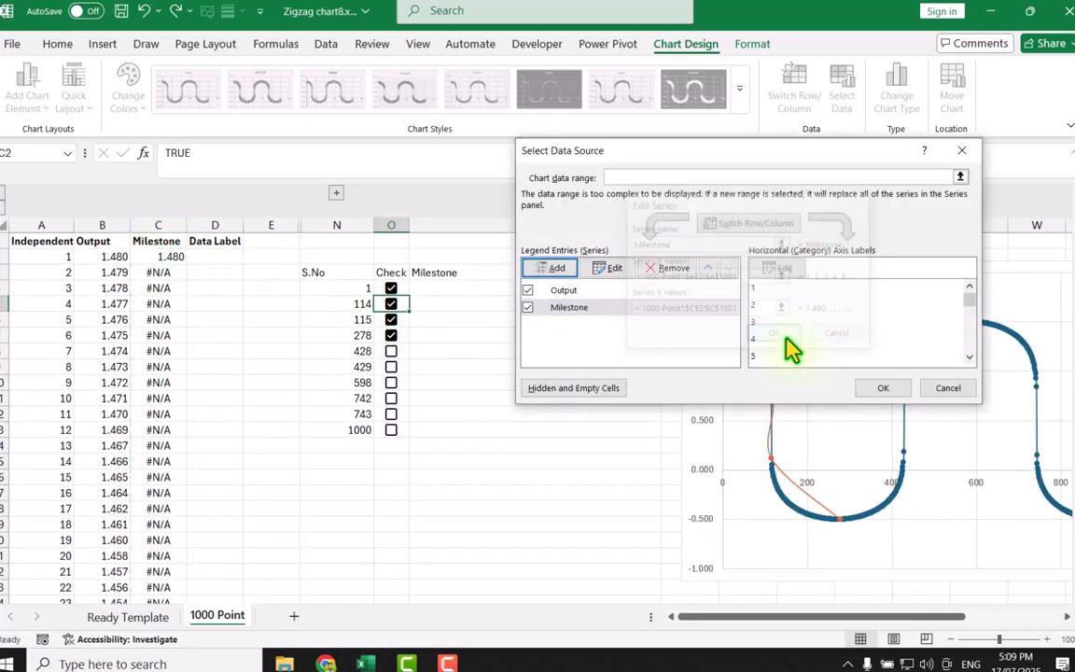
click(883, 387)
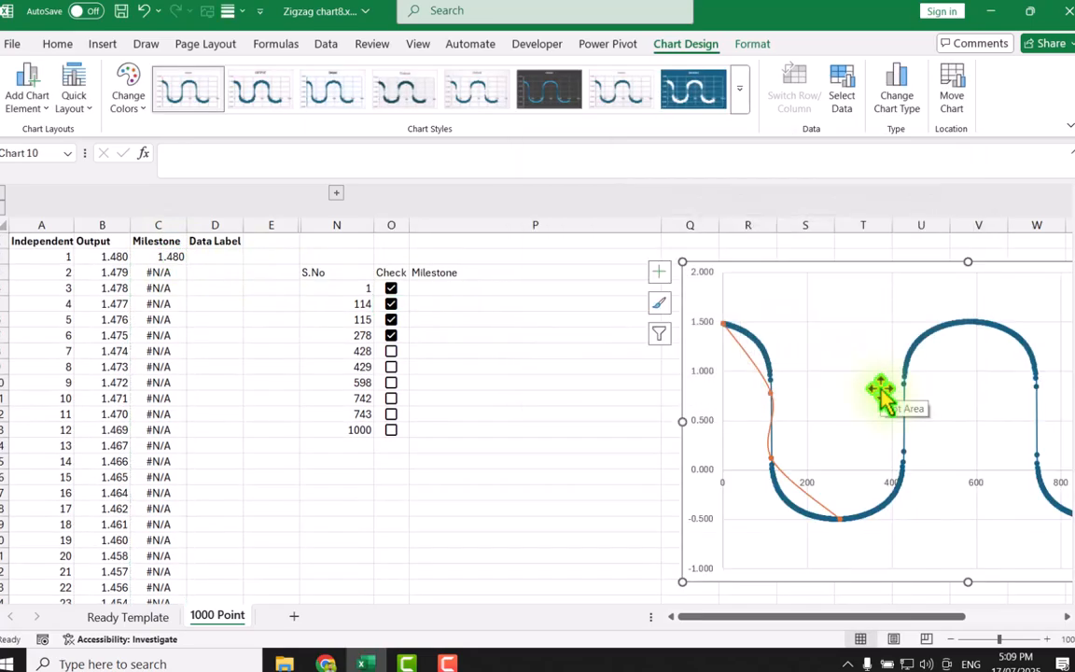
Step: Format the chart's Milestone series with no connecting line between its points
click(752, 45)
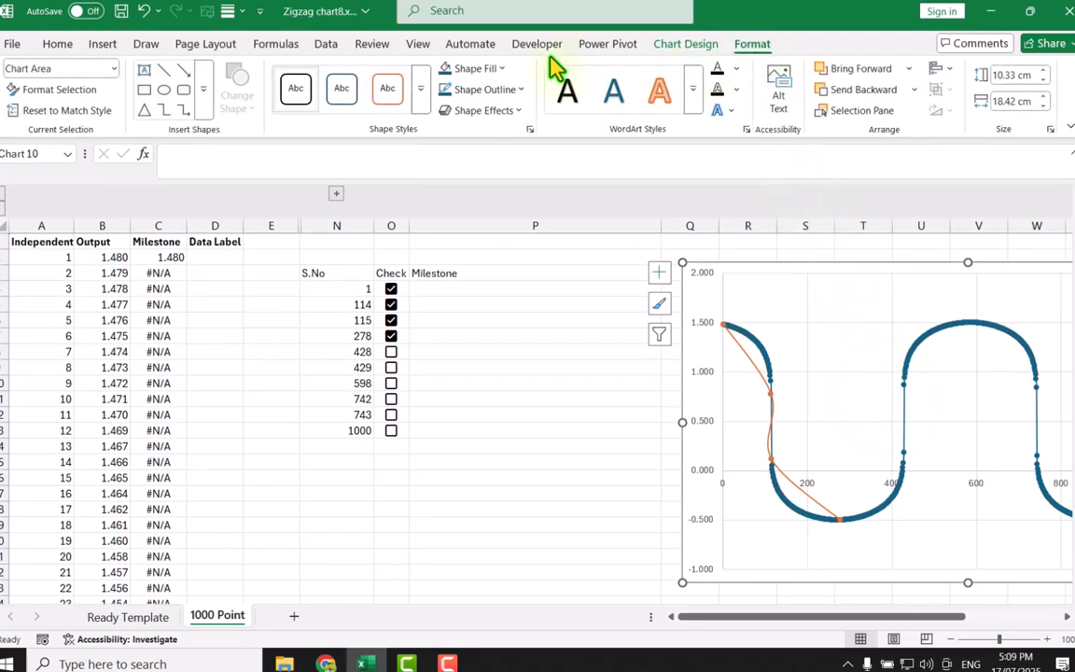
click(116, 69)
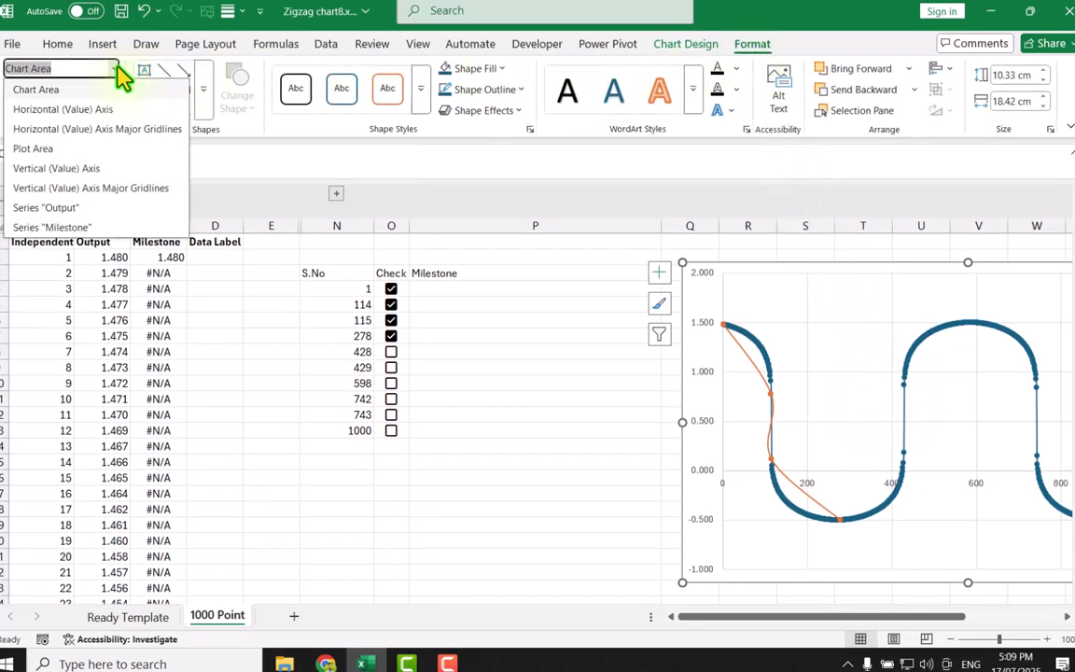
click(89, 227)
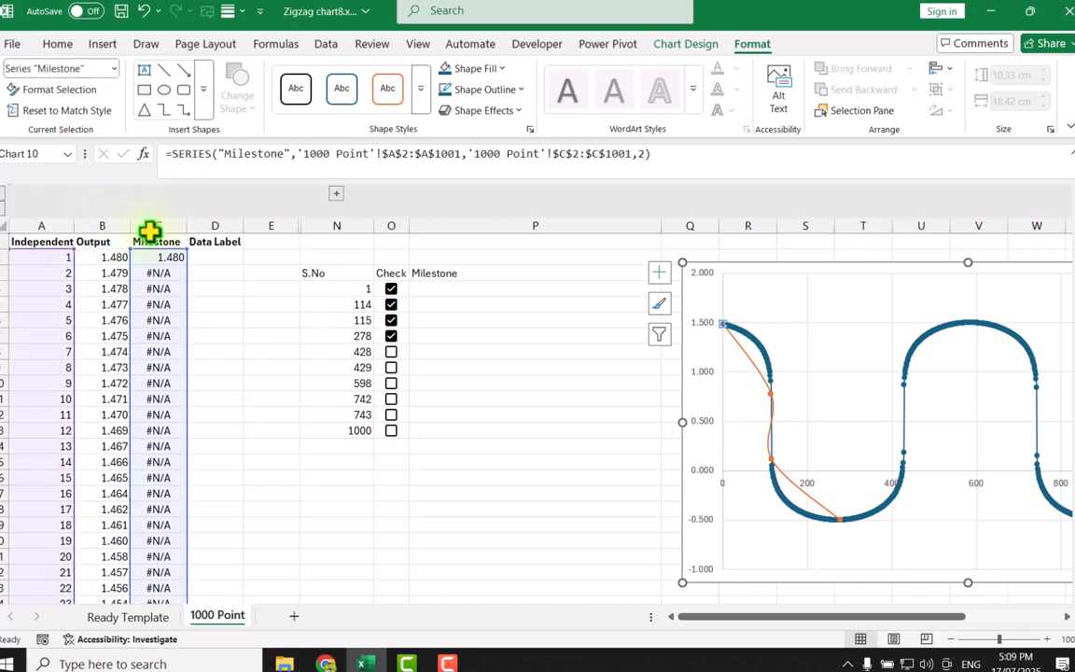
right_click(721, 327)
click(767, 516)
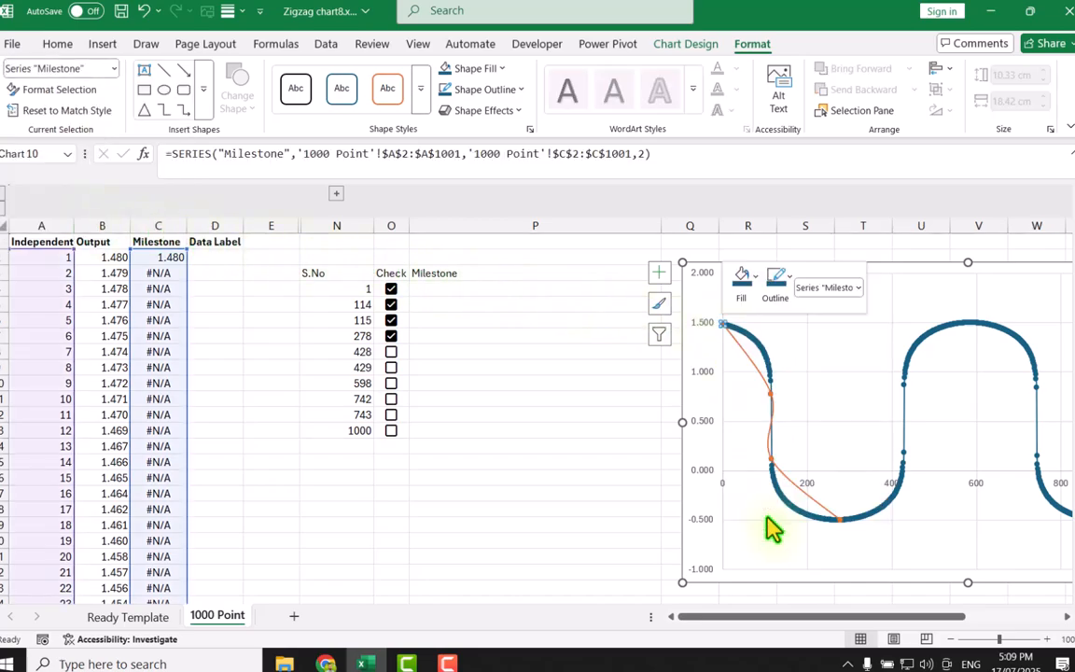
drag(690, 617, 805, 638)
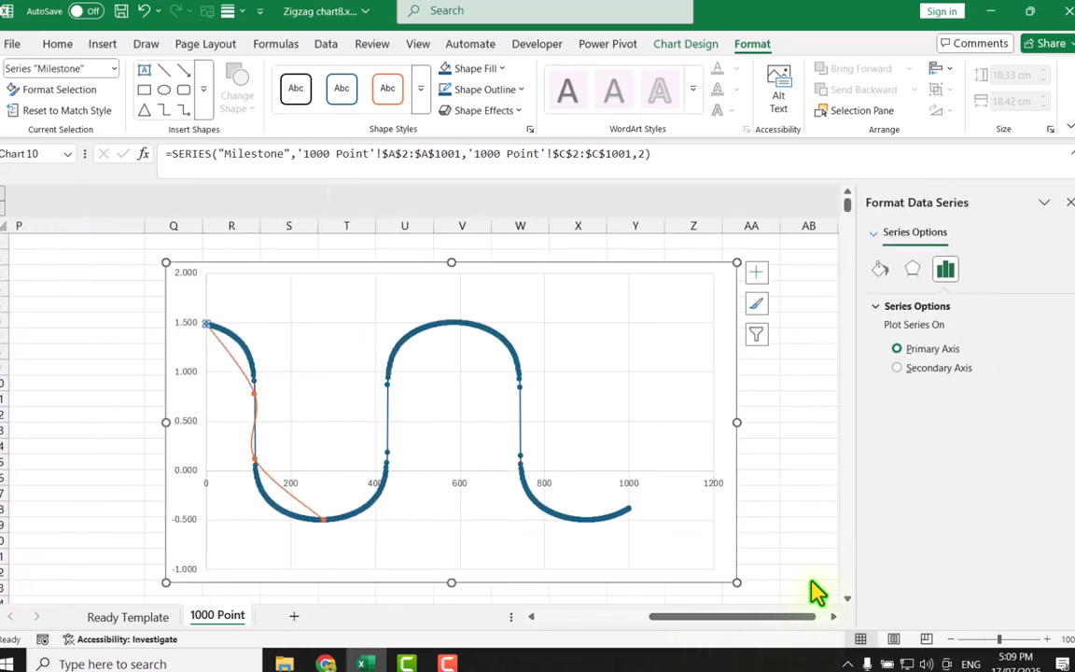
click(882, 273)
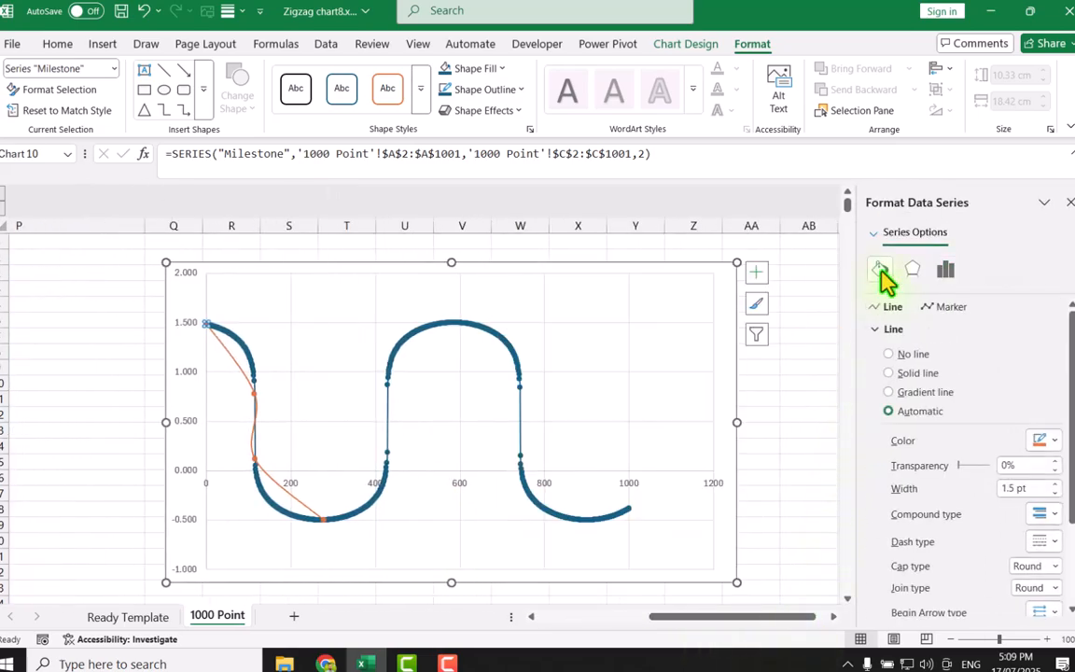
click(912, 355)
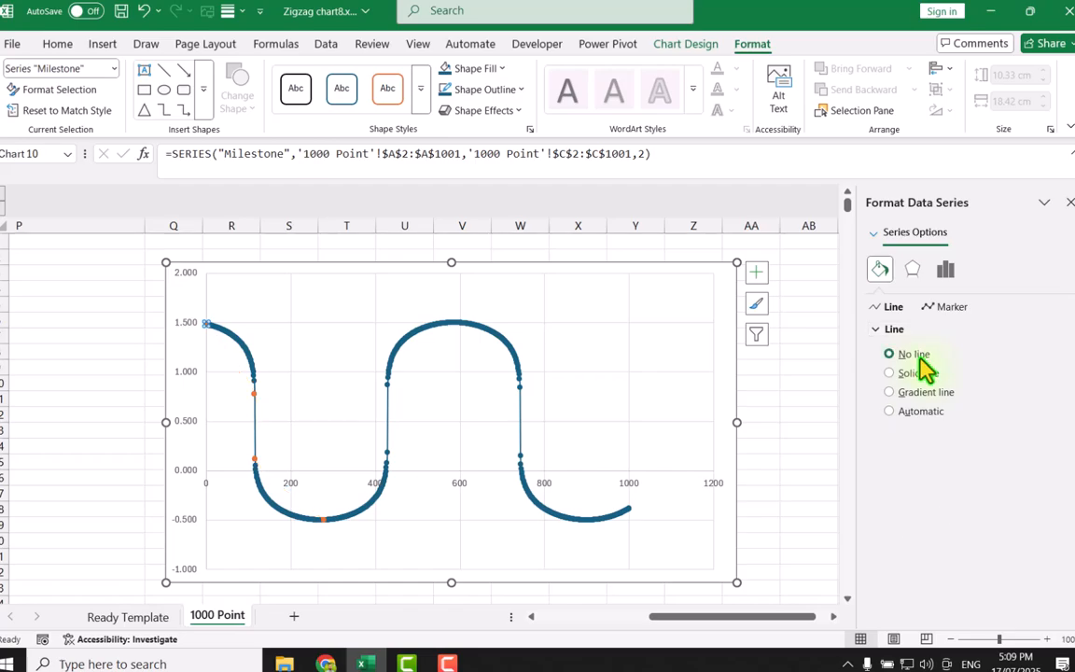
Step: Set the Milestone series' built-in round markers to size 15
click(933, 307)
click(924, 329)
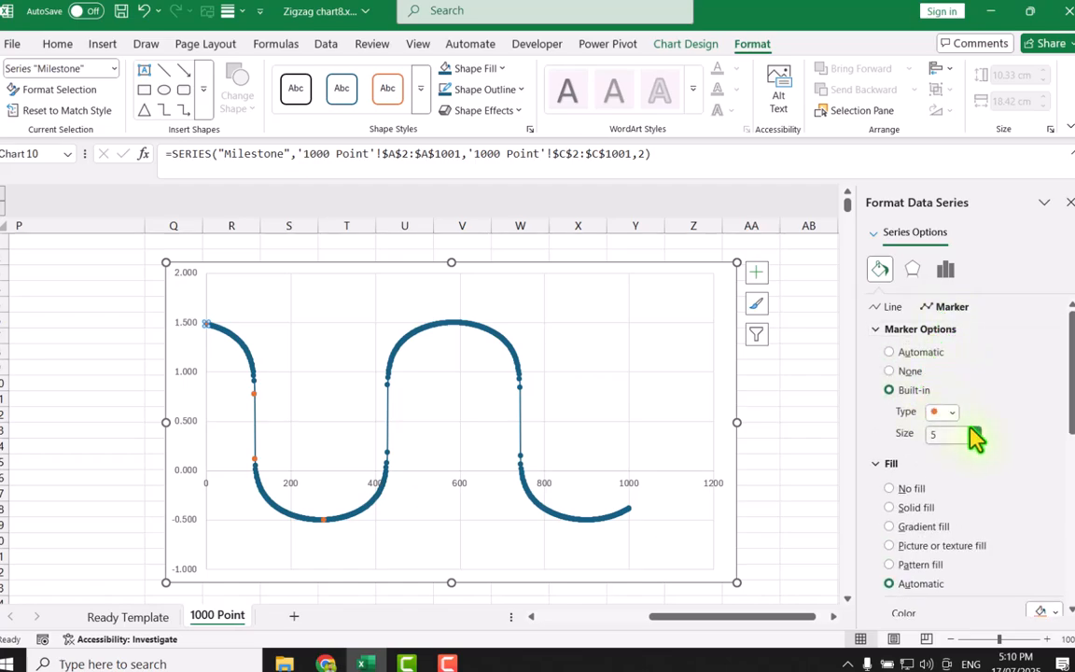
click(973, 430)
click(973, 430)
click(973, 430)
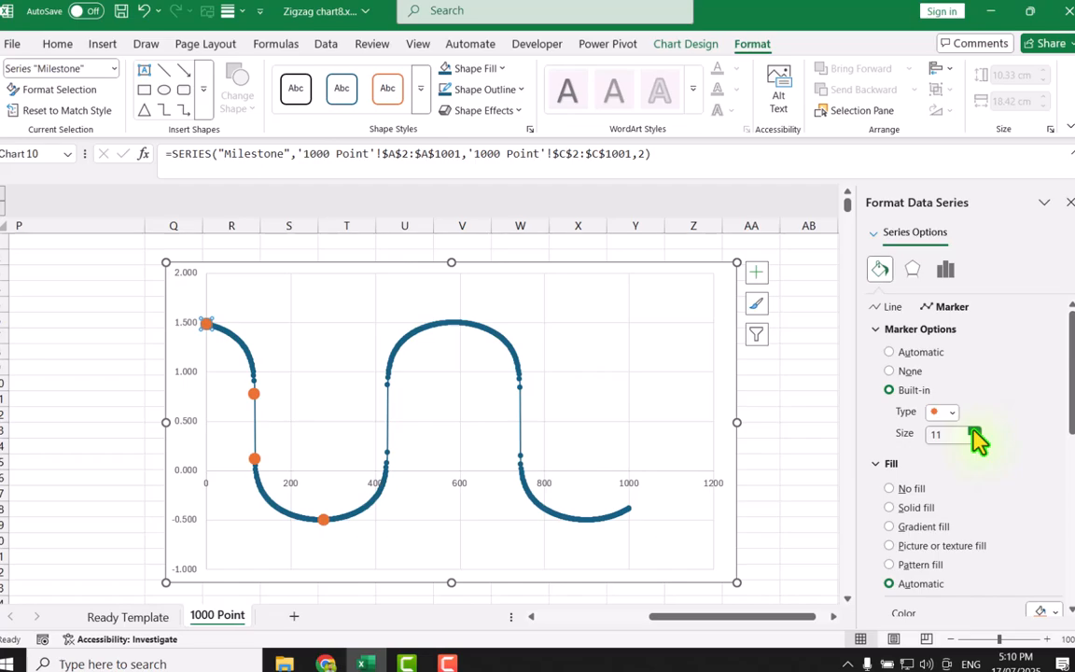
click(973, 430)
click(973, 430)
click(974, 430)
click(973, 430)
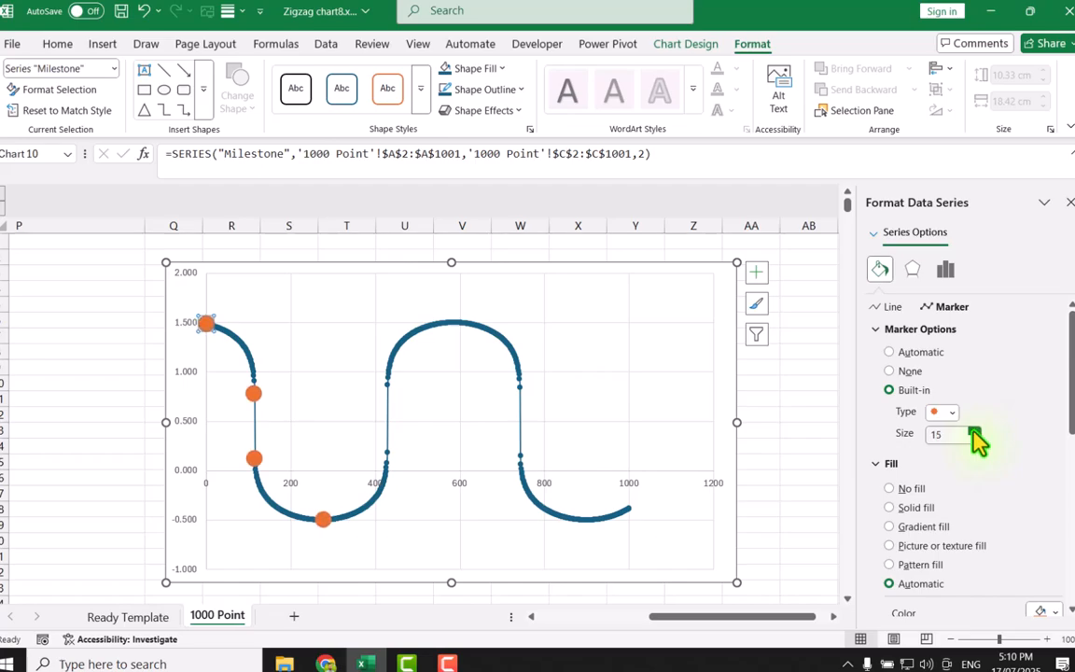
Step: Apply the first bevel preset as the Milestone markers' 3-D top bevel, 6 pt wide and 6 pt high
click(914, 269)
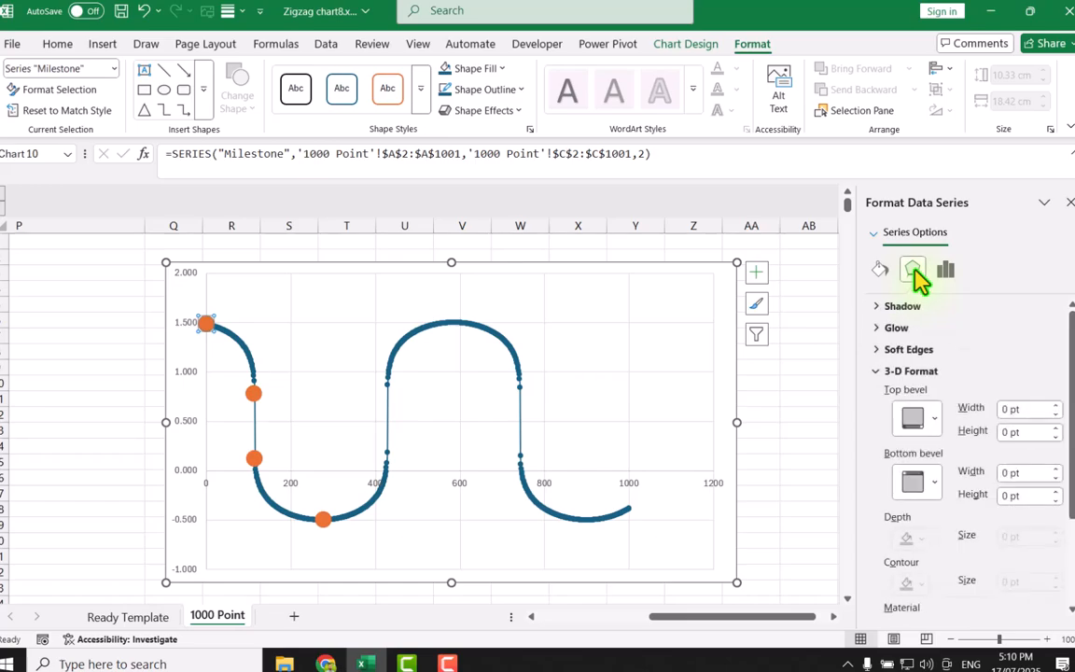
click(916, 418)
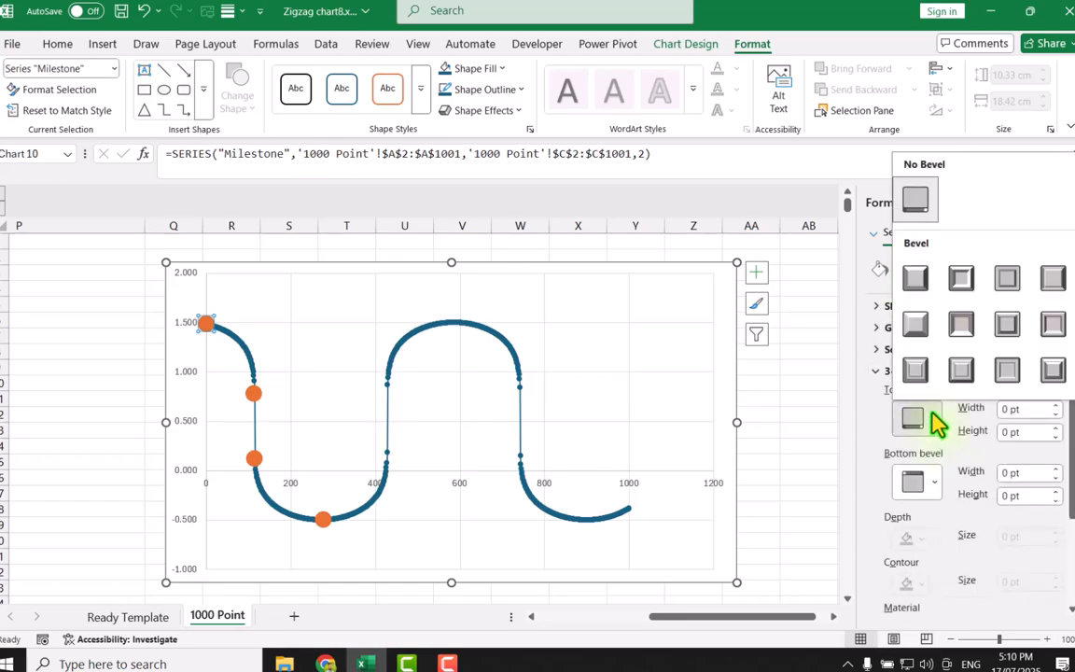
click(916, 280)
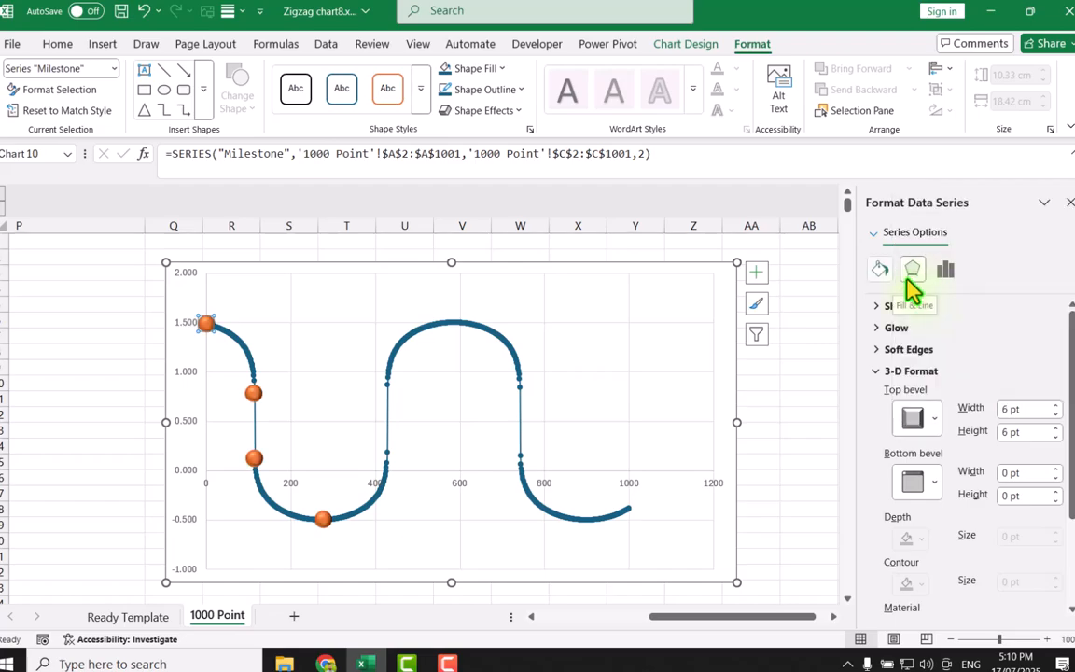
Step: Give the Milestone markers a solid black border 1.75 pt wide
click(880, 270)
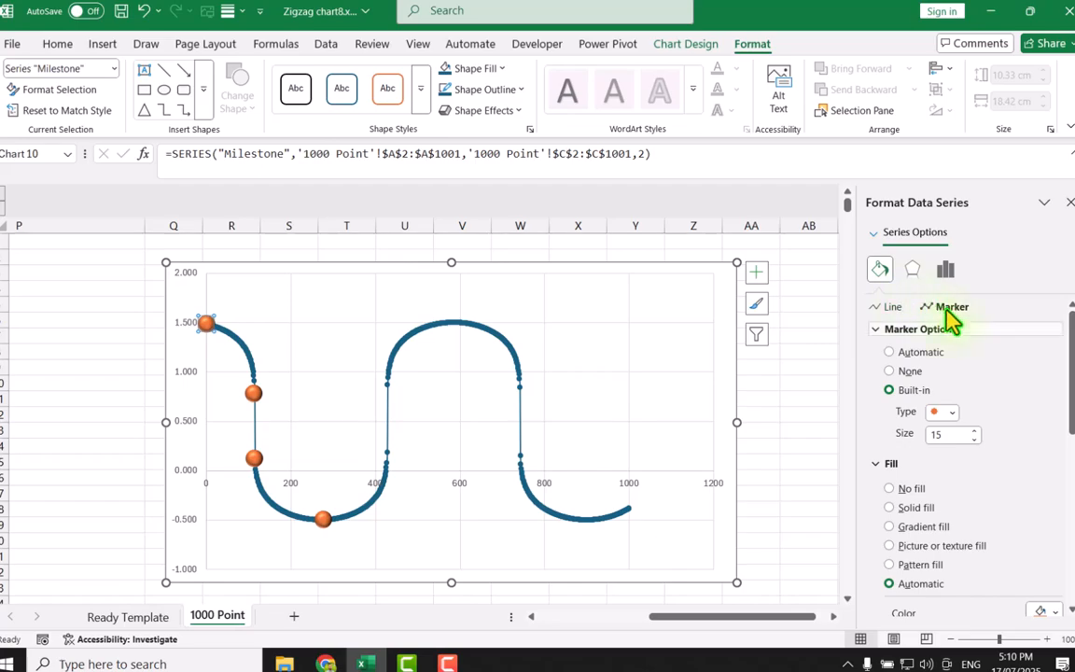
scroll(943, 492, down, 3)
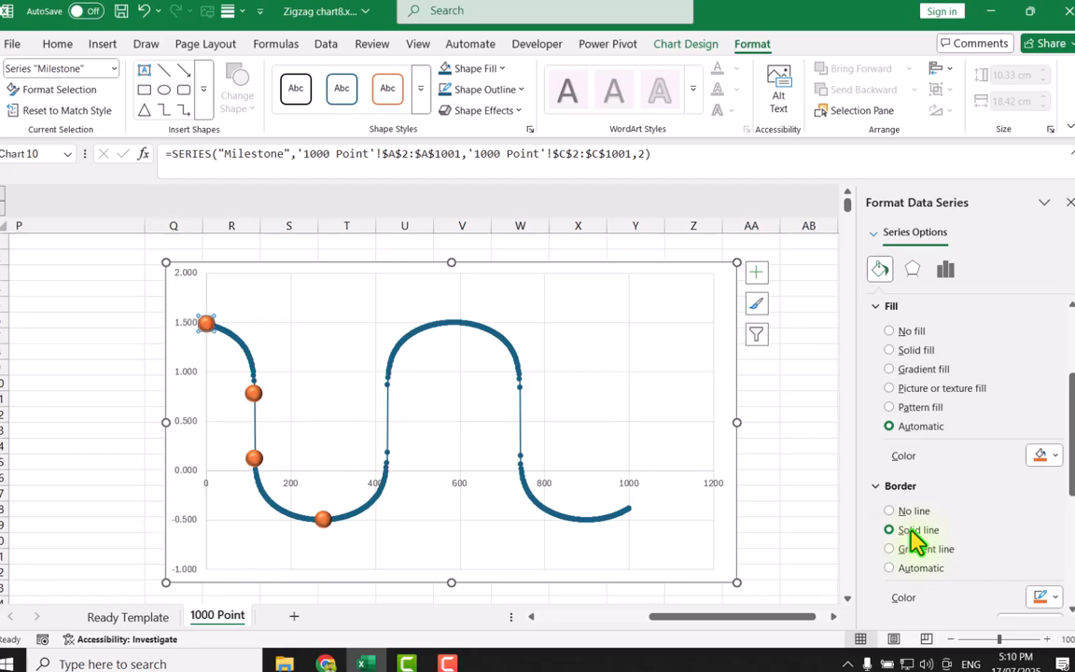
click(1041, 597)
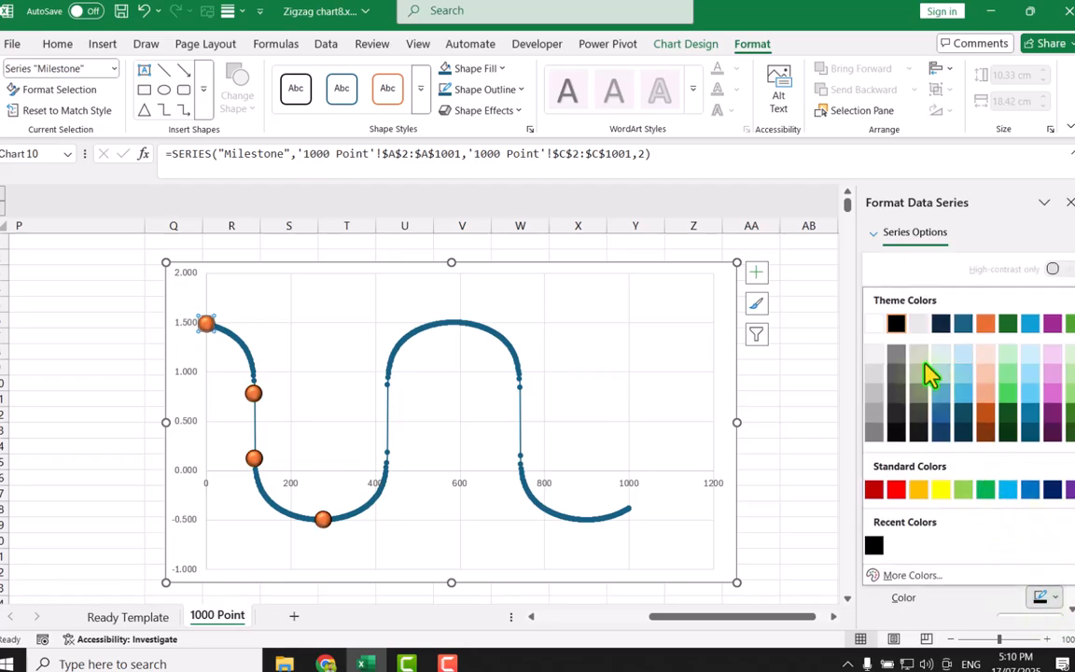
click(900, 322)
scroll(1056, 444, down, 3)
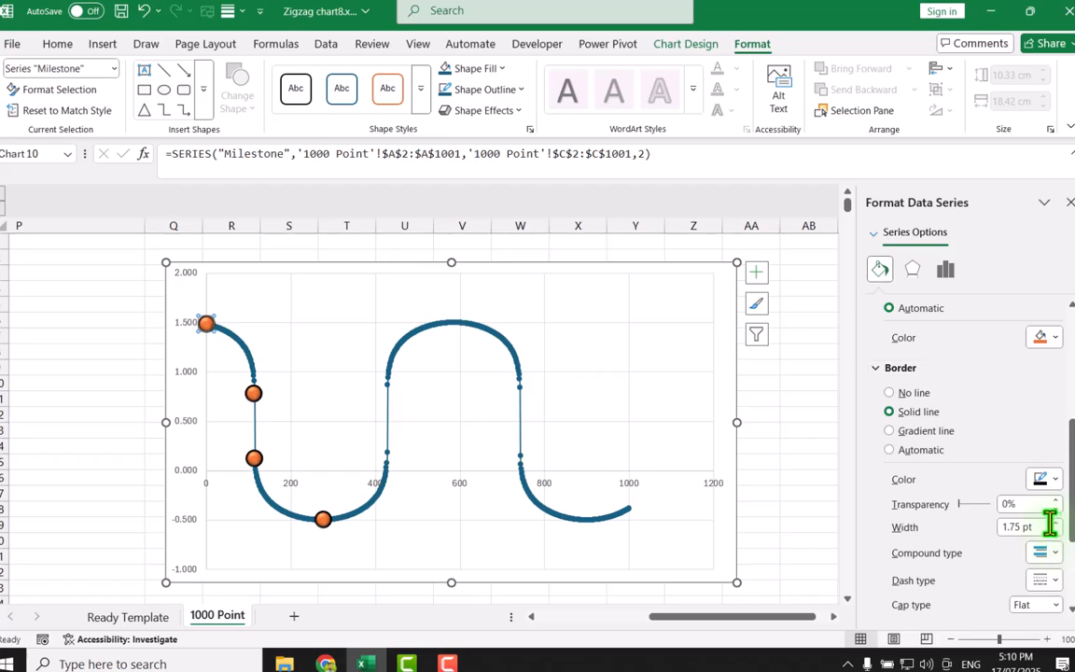
Step: Set the marker option of the chart's Output series to None
click(111, 69)
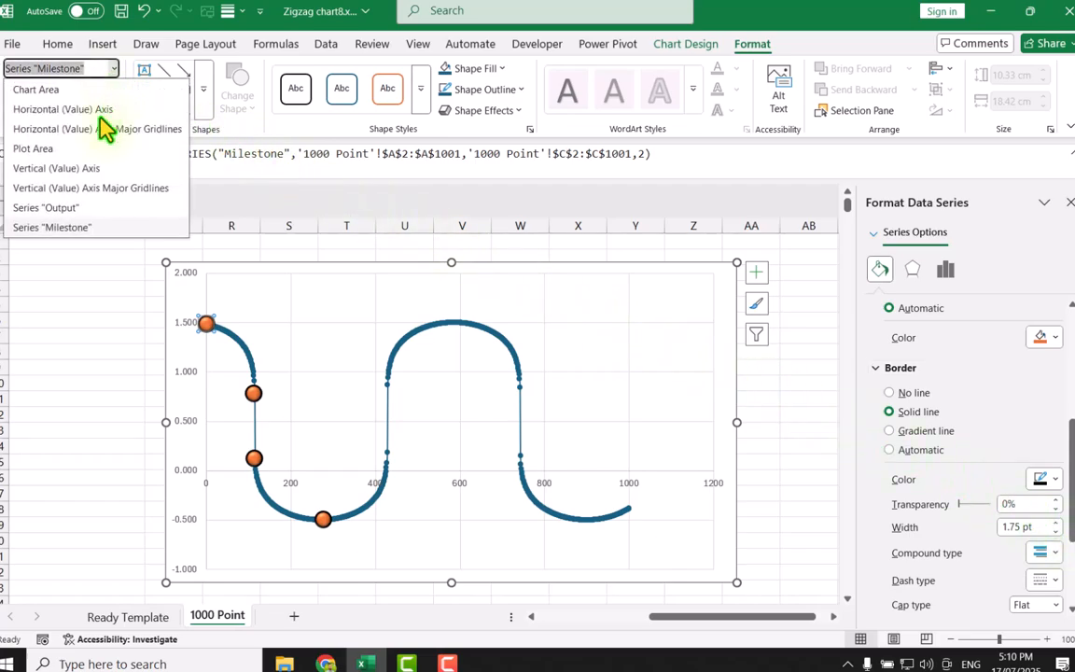
click(81, 208)
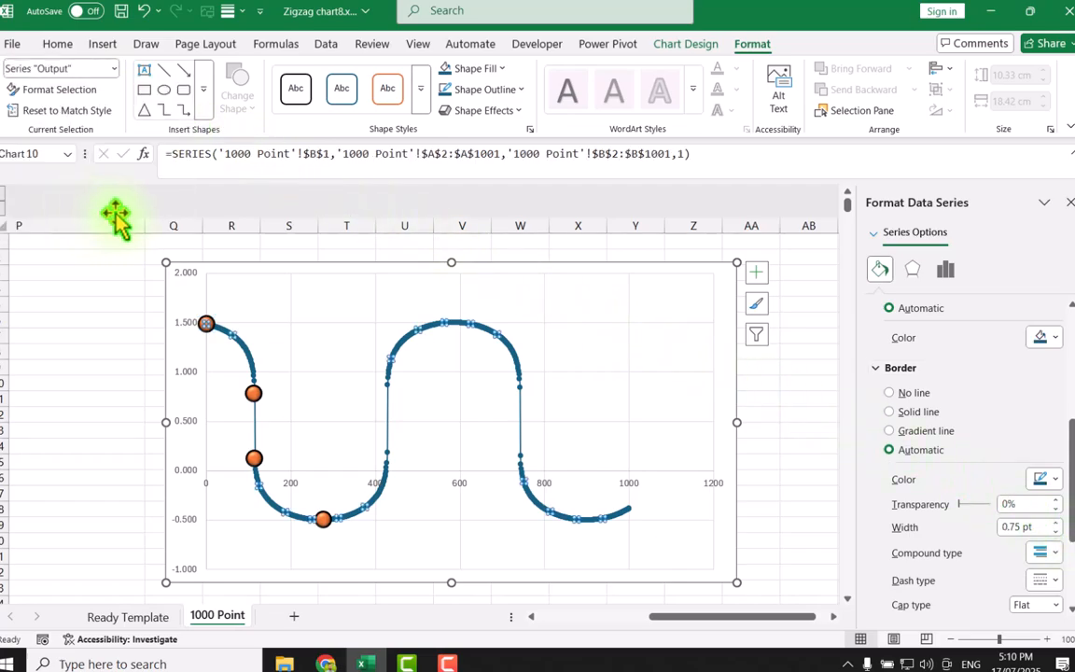
click(945, 270)
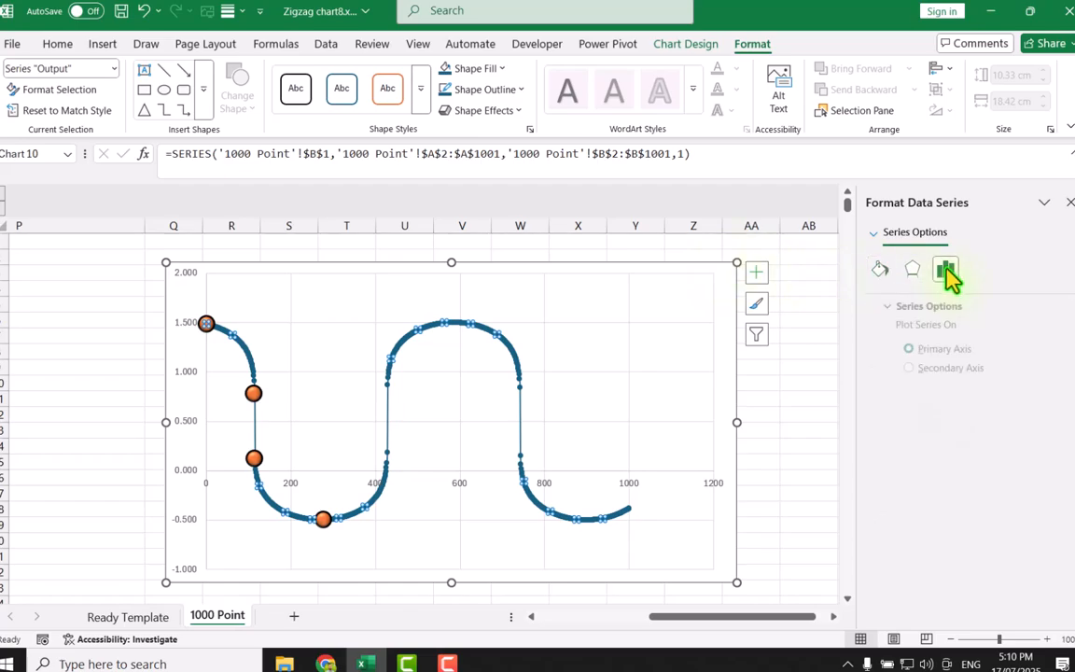
click(880, 272)
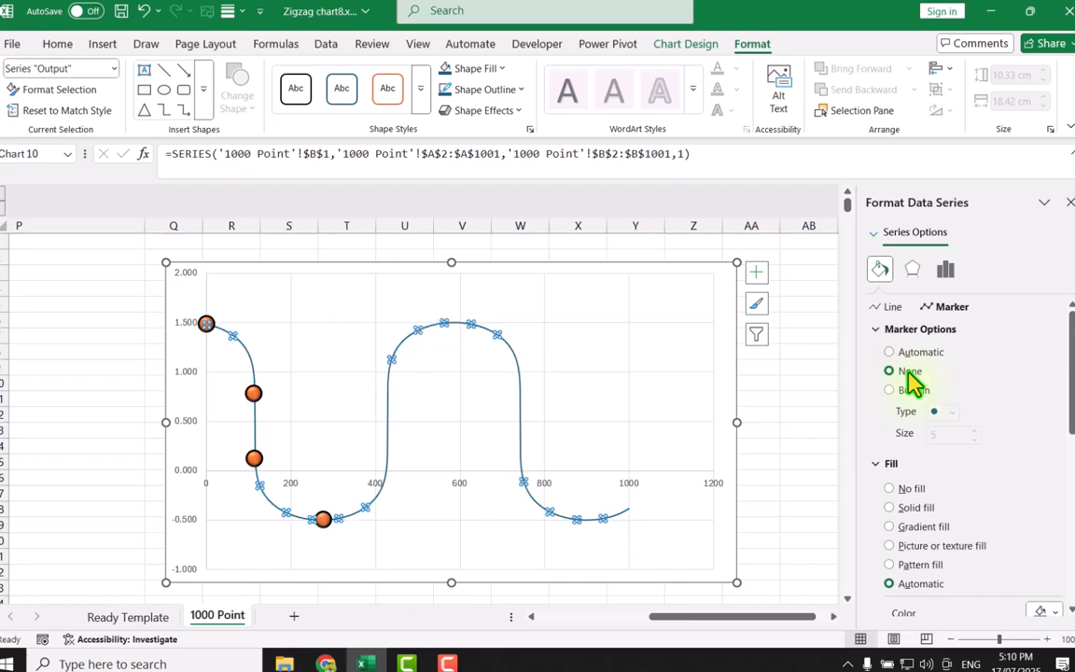
Step: Format the Output series as a solid light blue line 10 pt wide
click(893, 307)
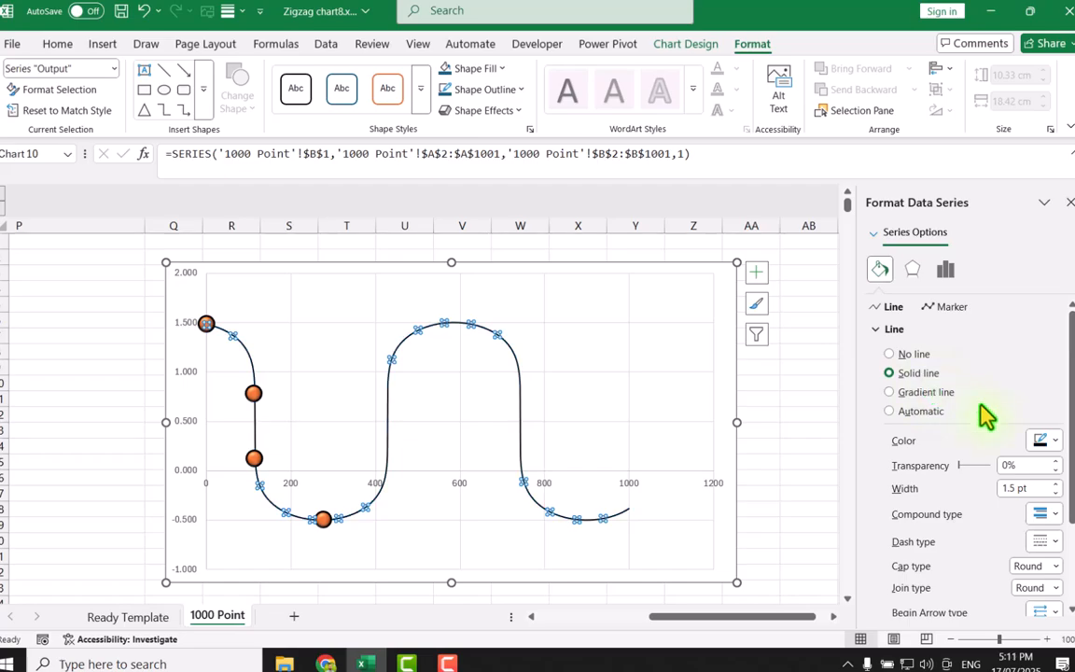
click(1055, 442)
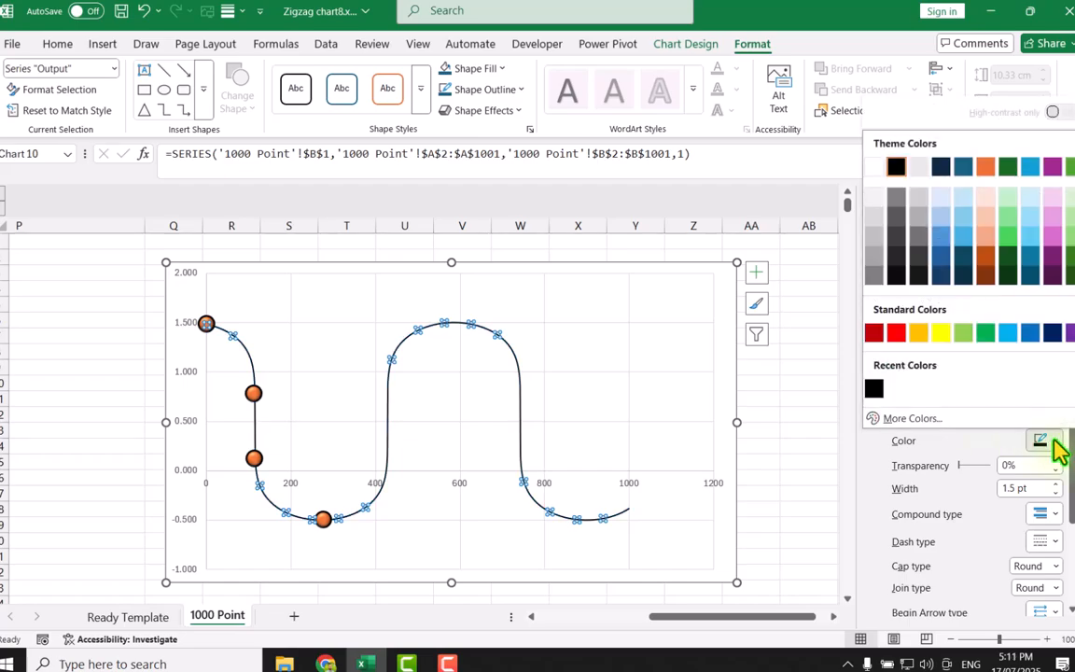
click(1032, 215)
scroll(1036, 397, down, 2)
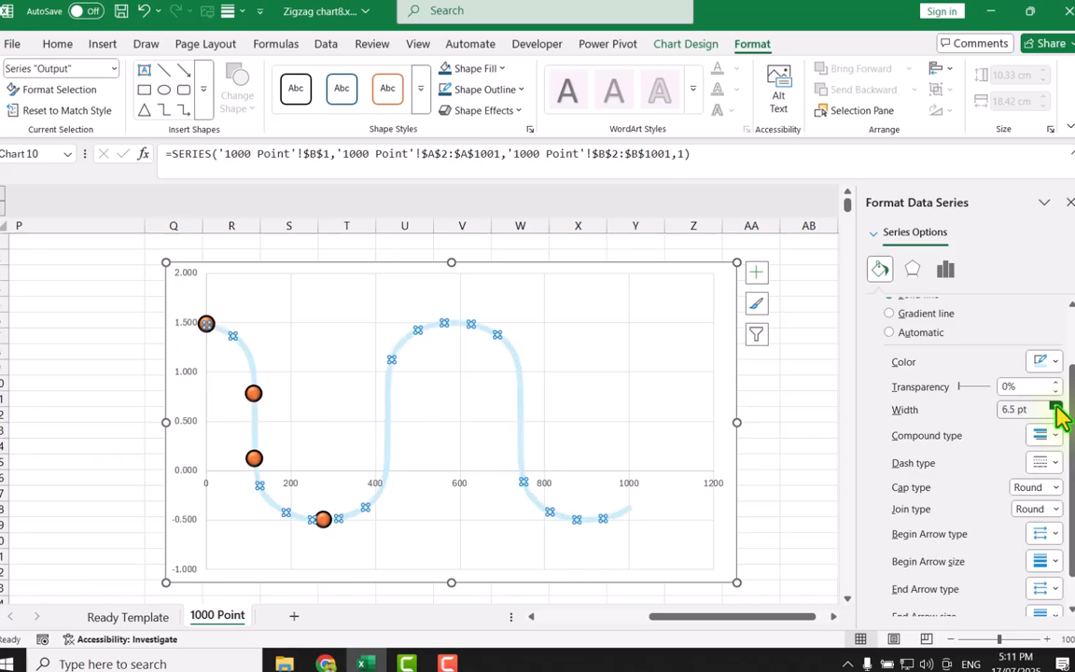
click(1056, 407)
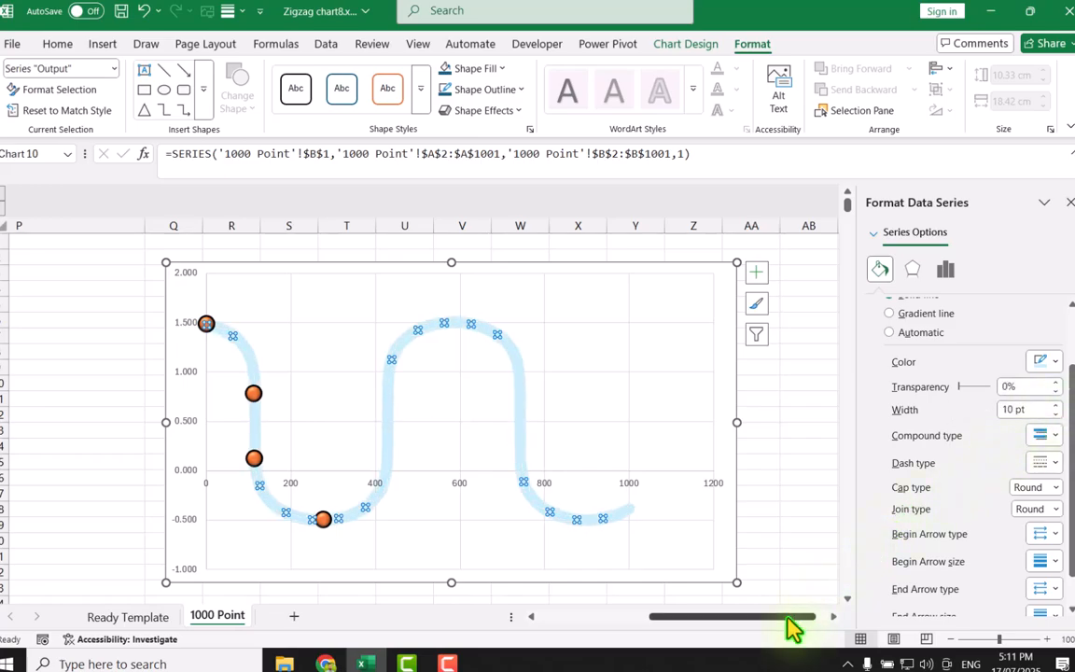
Step: Tick the Check boxes for S.No 428, 429, 598, 742, 743 and 1000
drag(793, 629, 720, 629)
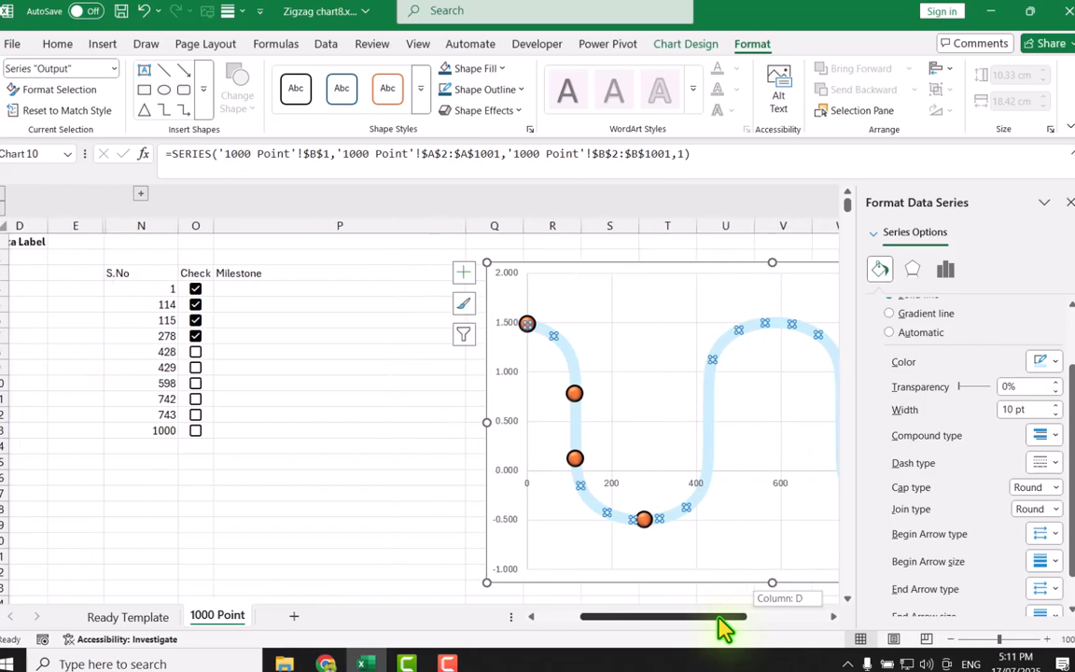
click(196, 352)
click(196, 369)
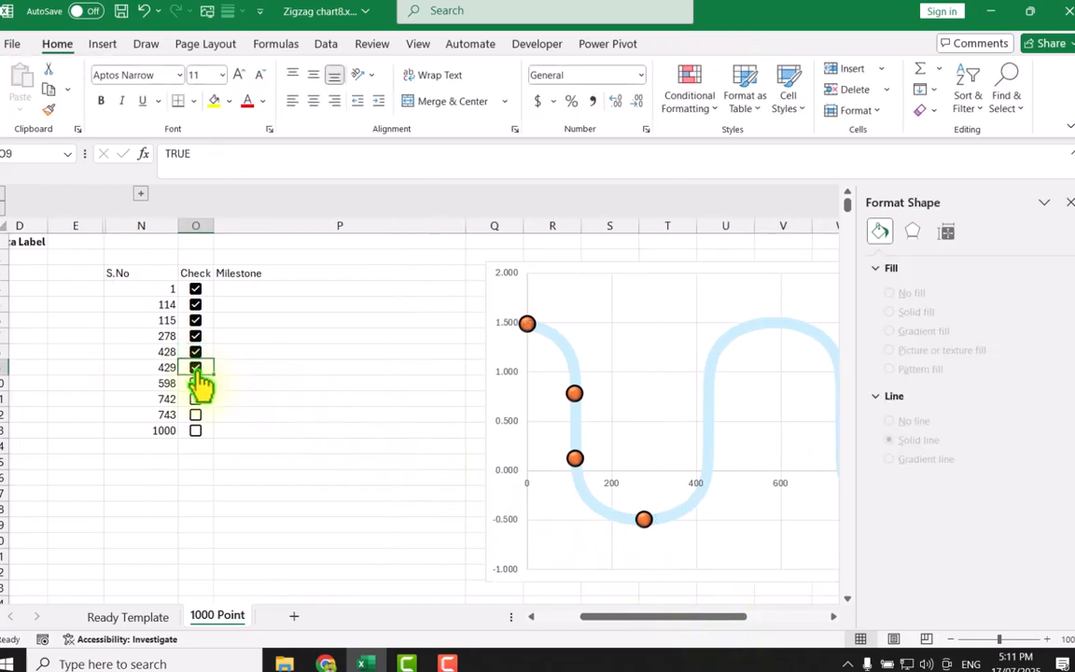
click(199, 384)
click(196, 400)
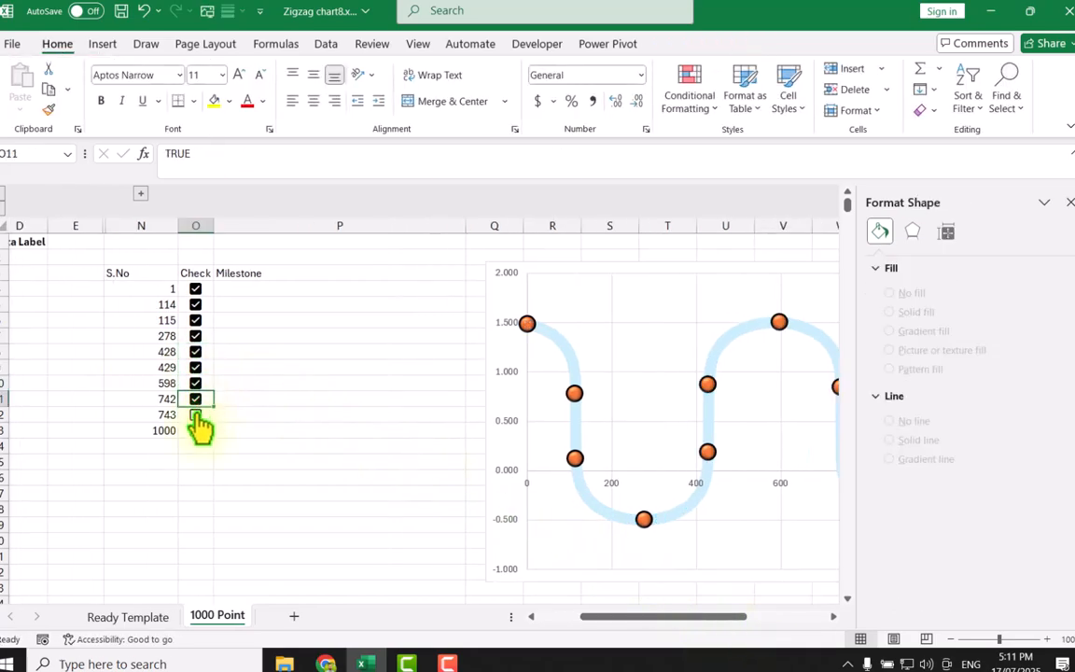
click(196, 415)
click(197, 431)
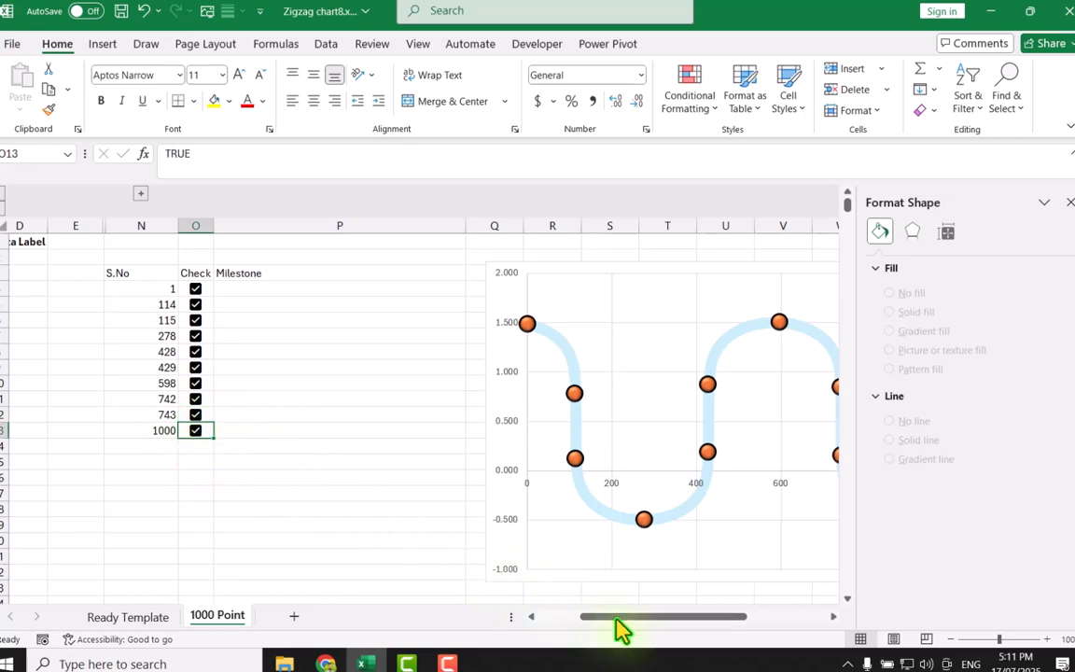
Step: Fill the first Milestone marker on the wave with standard dark red and the second marker with standard red
drag(614, 617, 694, 626)
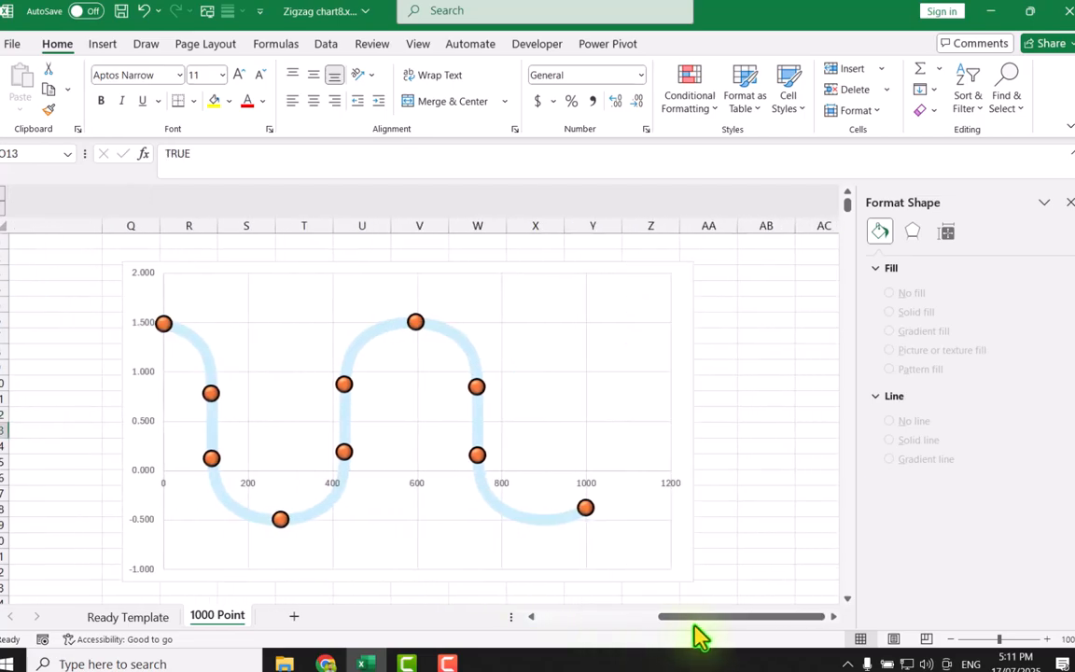
click(165, 327)
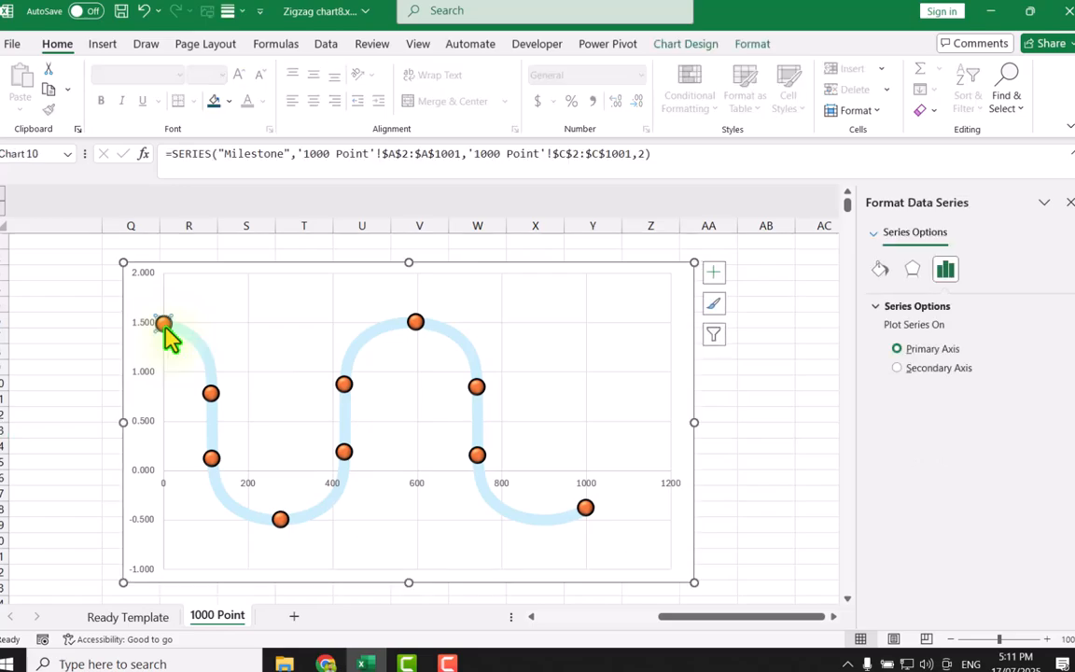
click(229, 101)
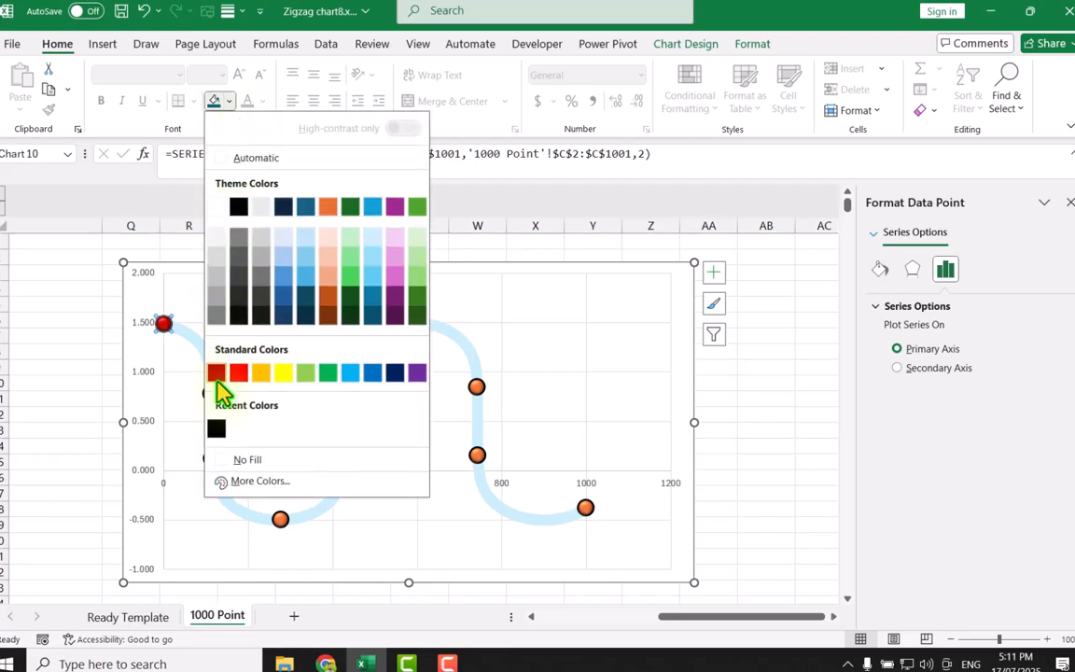
click(217, 377)
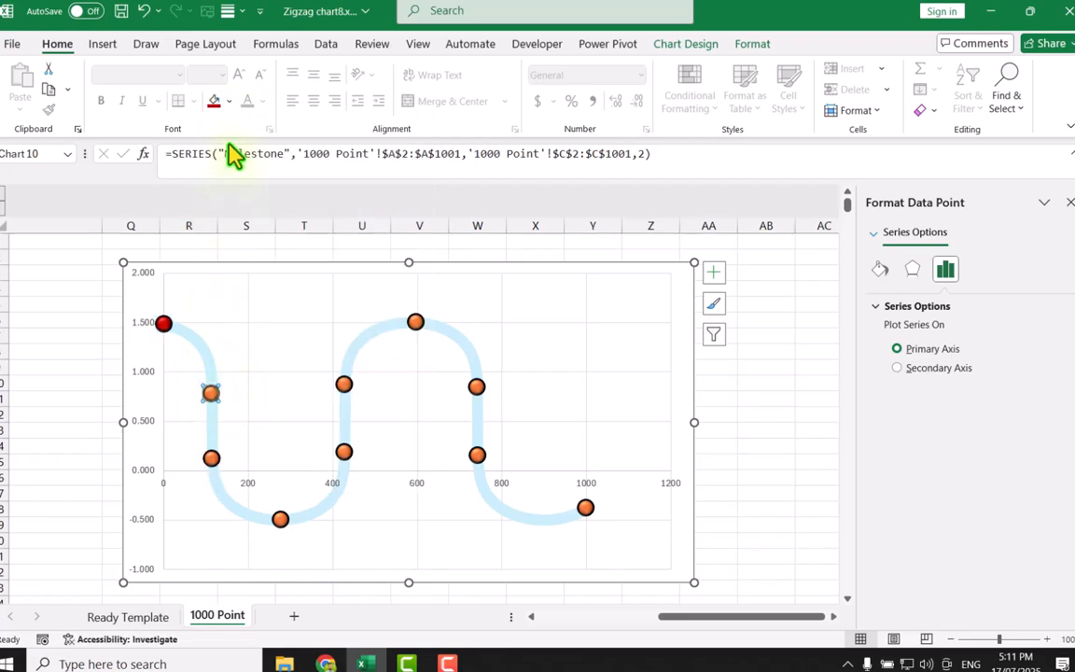
click(230, 102)
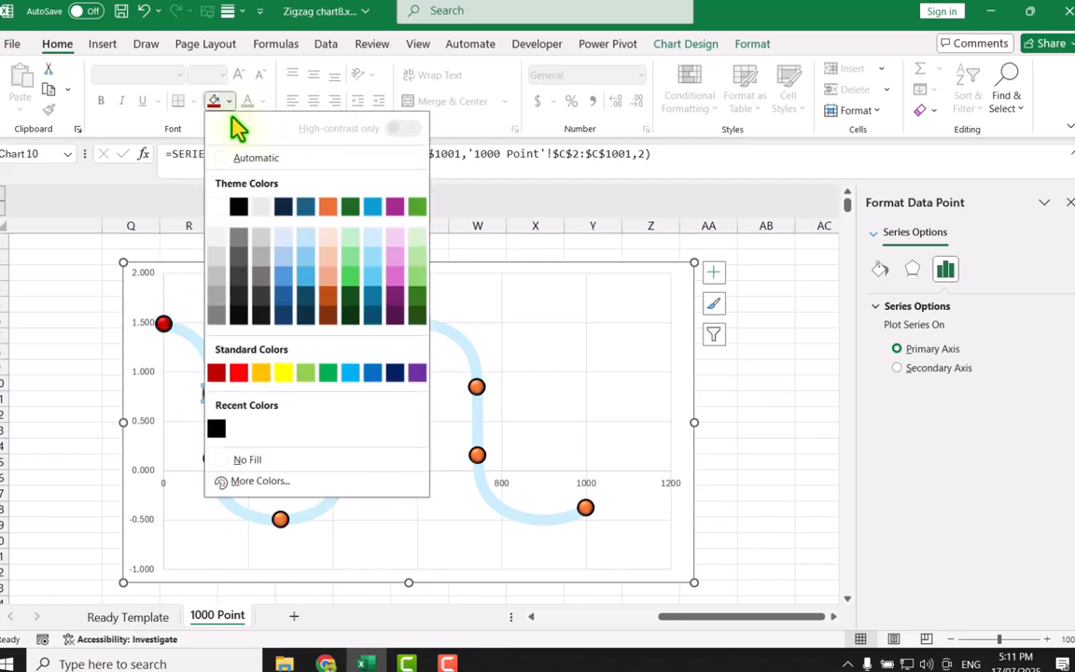
click(235, 377)
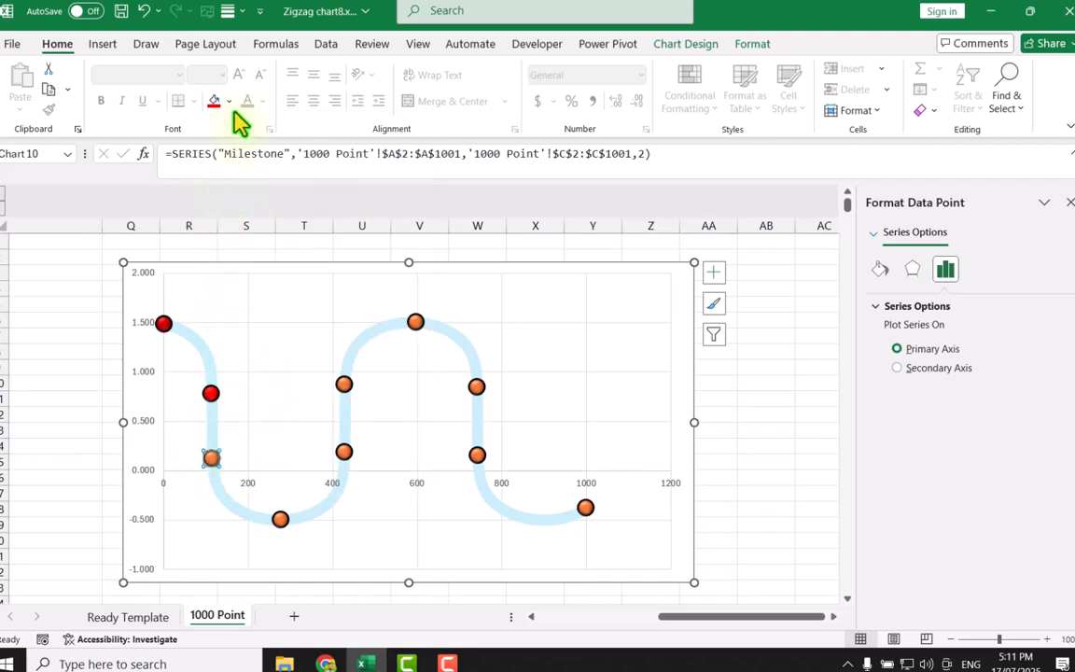
Step: Fill the third Milestone marker with standard orange, the fourth with yellow and the fifth with light green
click(229, 103)
click(262, 376)
click(280, 519)
click(230, 103)
click(284, 375)
click(345, 452)
click(229, 102)
click(306, 374)
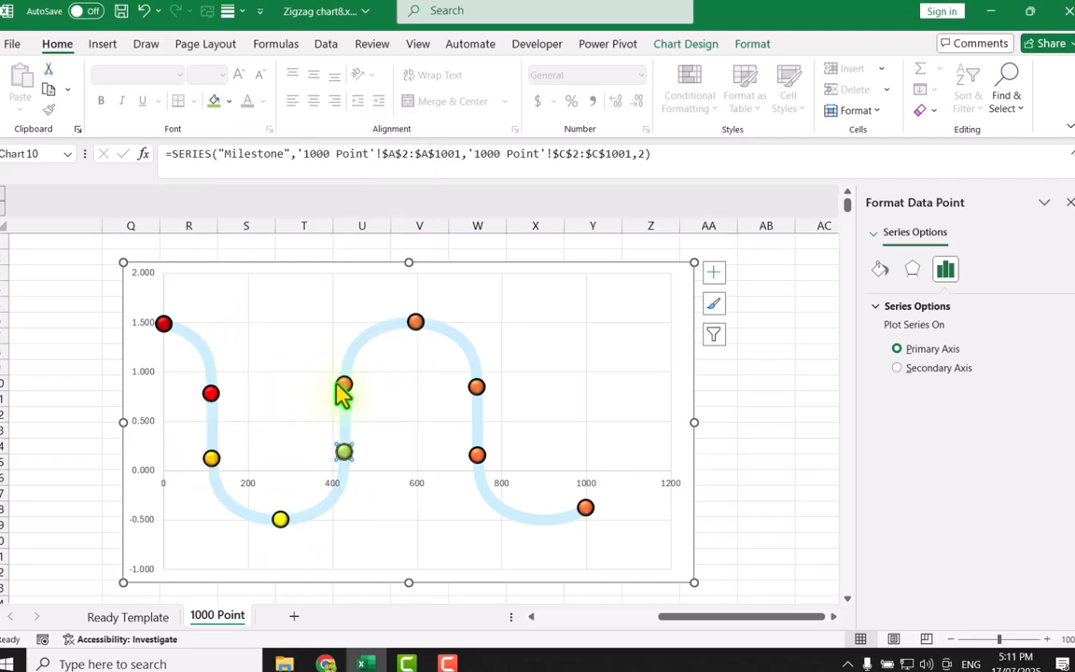
Step: Fill the sixth Milestone marker with standard green, the seventh with light blue and the eighth with blue
click(344, 384)
click(229, 102)
click(329, 374)
click(415, 322)
click(230, 103)
click(350, 374)
click(477, 387)
click(229, 103)
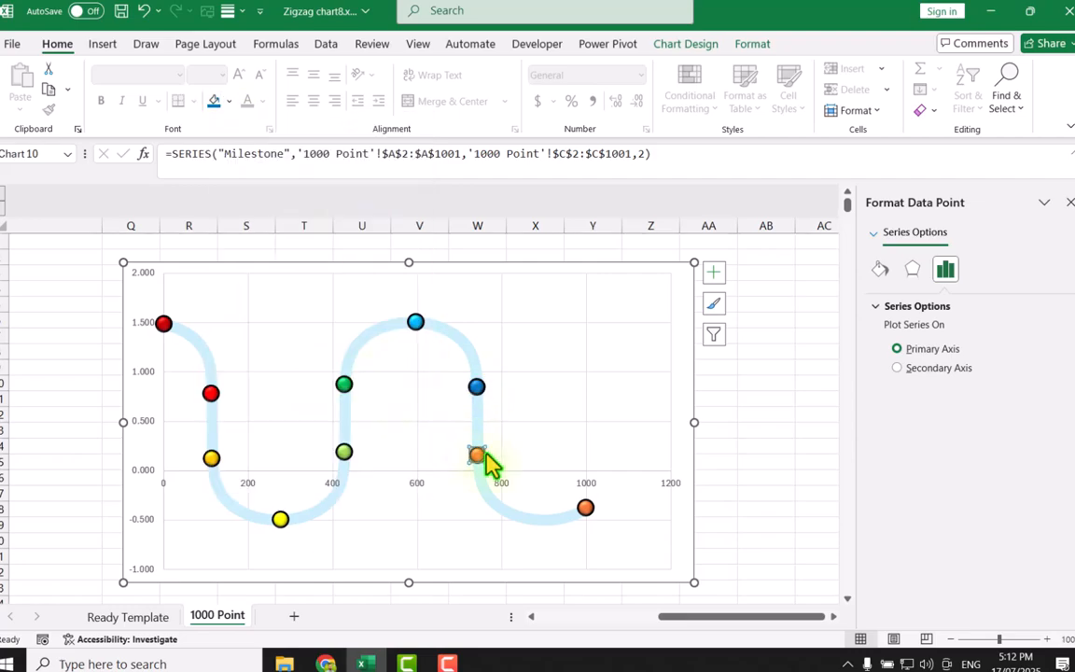
Step: Fill the ninth Milestone marker with standard dark blue and the last marker with purple
click(396, 374)
click(585, 507)
click(229, 103)
click(418, 374)
Step: Remove the gridlines and the axes from the zigzag chart
click(714, 272)
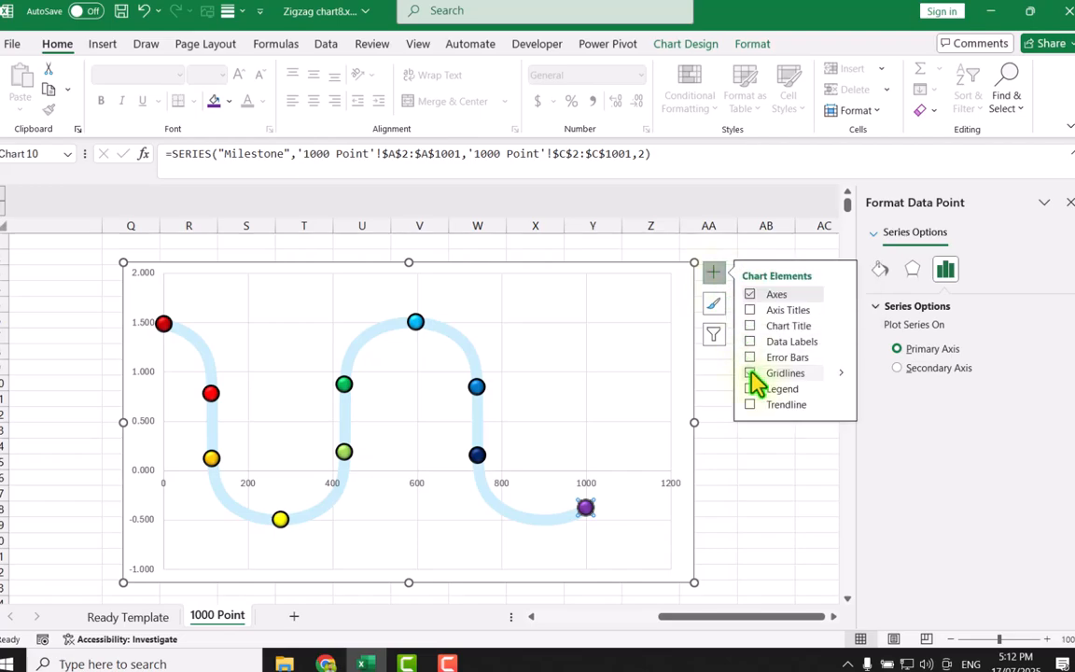
click(750, 373)
click(751, 294)
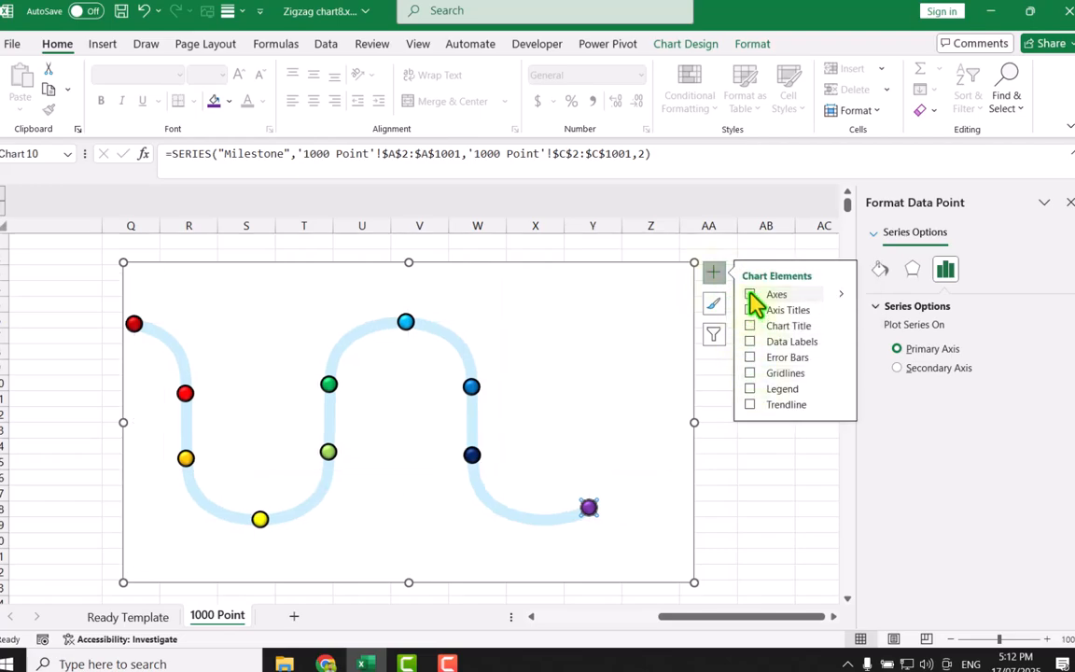
click(658, 255)
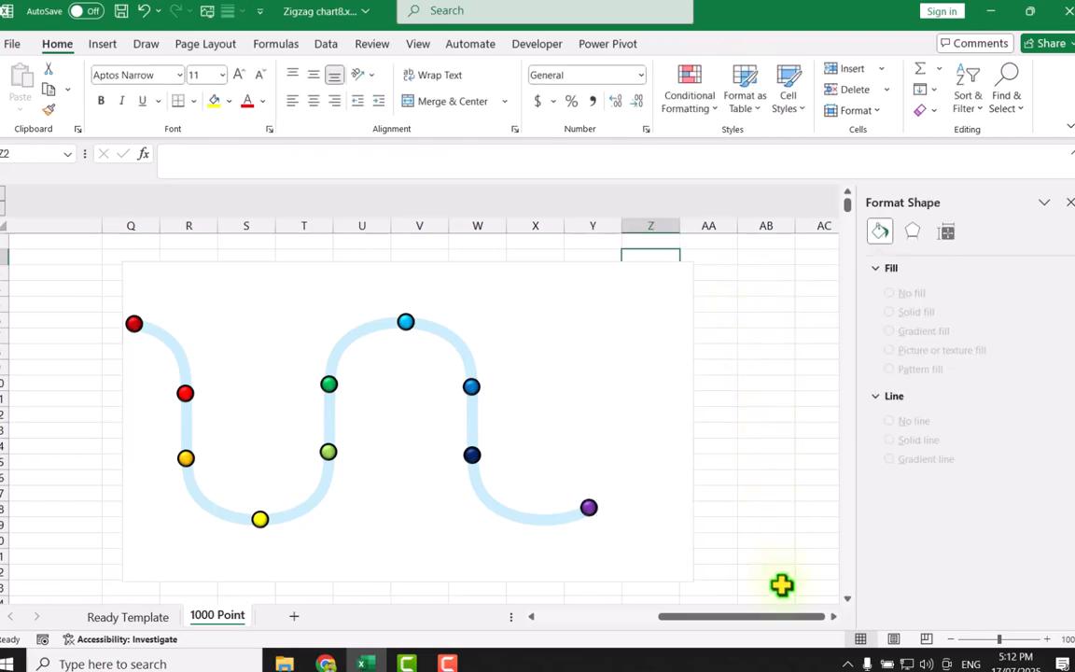
Step: Copy the first ten milestone texts from the Ready Template sheet and paste them as values from P4 on the 1000 Point sheet
drag(785, 627, 698, 629)
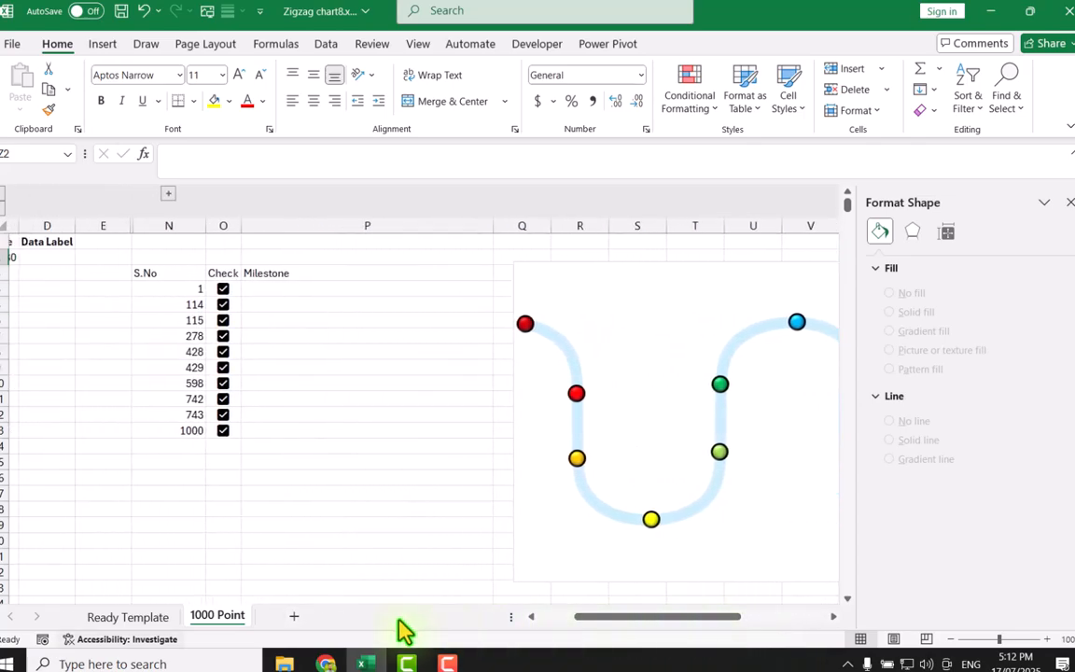
click(149, 612)
drag(151, 241, 150, 390)
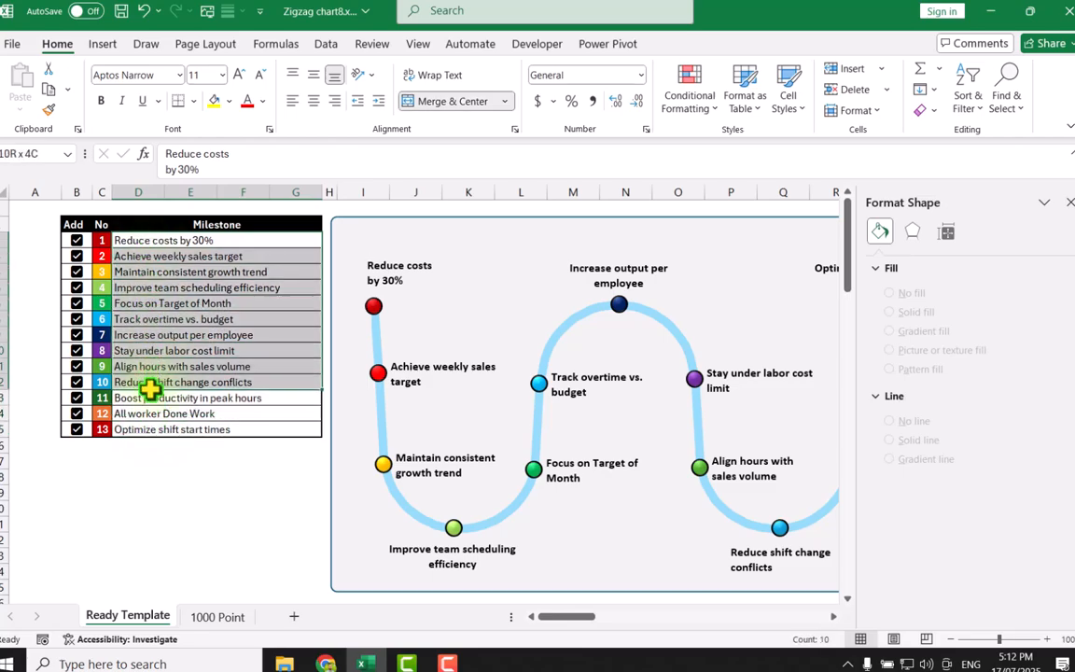
key(ctrl+c)
click(219, 617)
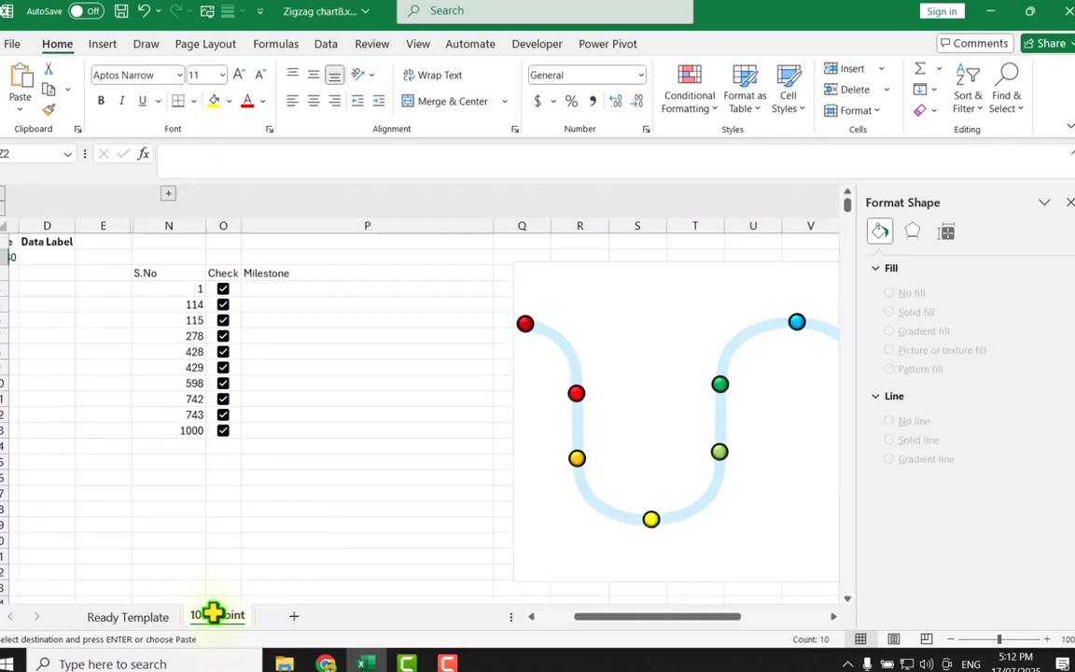
click(247, 290)
right_click(247, 290)
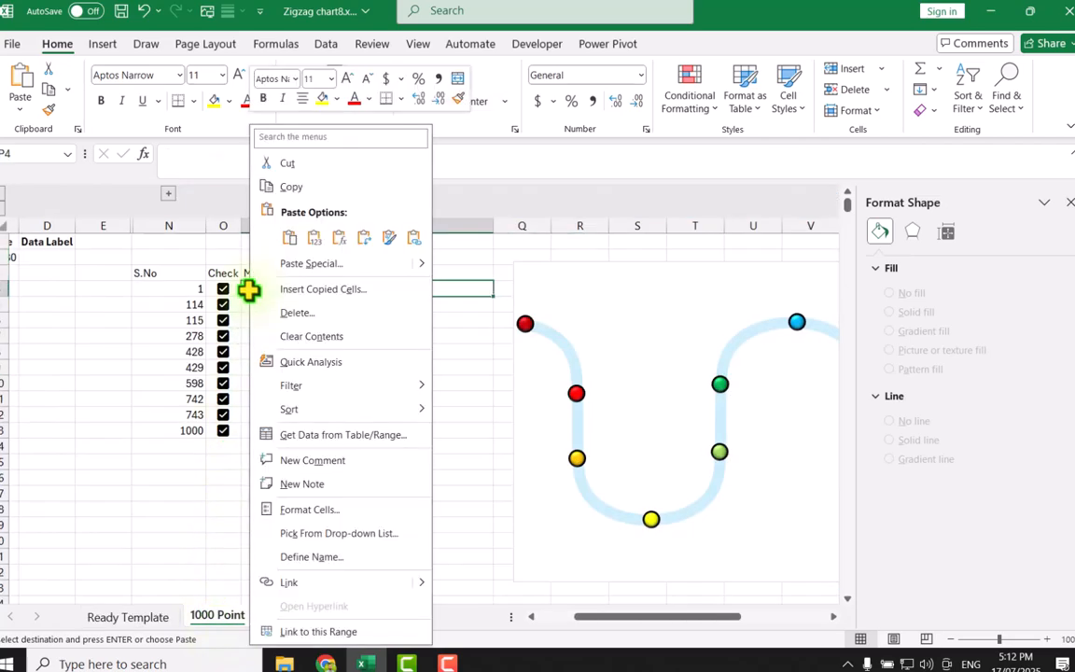
click(319, 243)
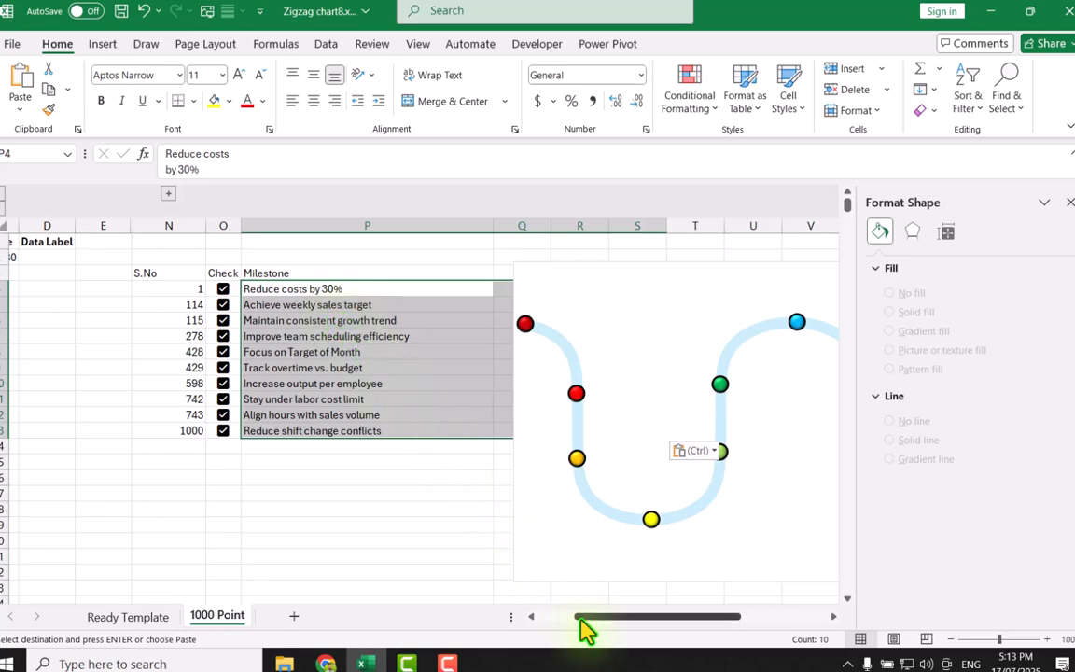
Step: Rename the Data Label header in D1 as Milestone
drag(580, 630, 546, 629)
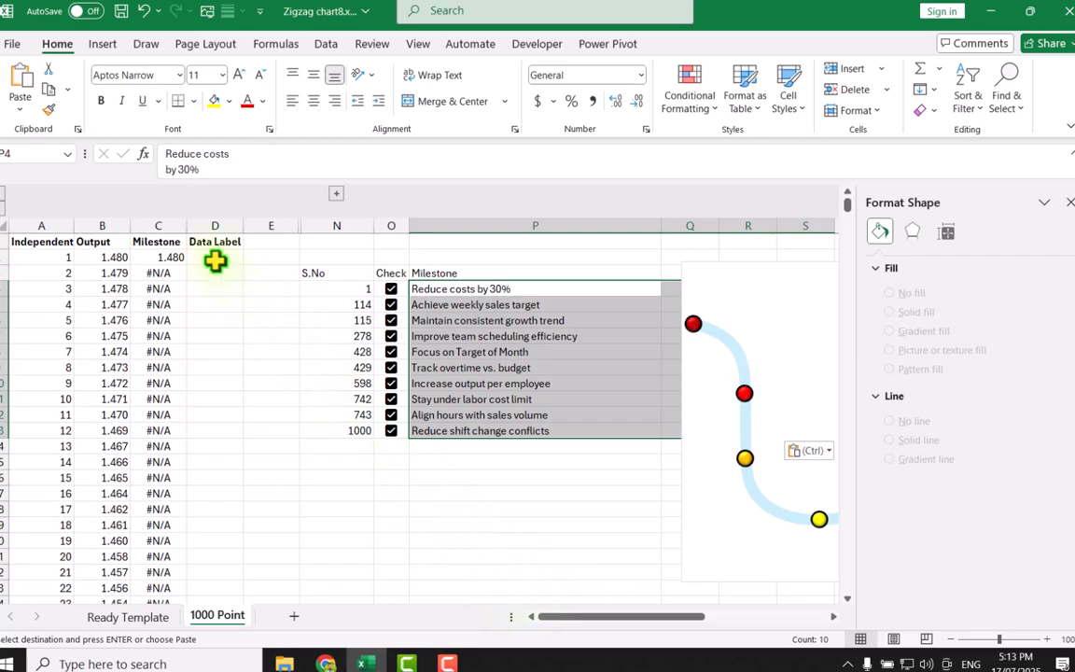
click(215, 258)
click(204, 243)
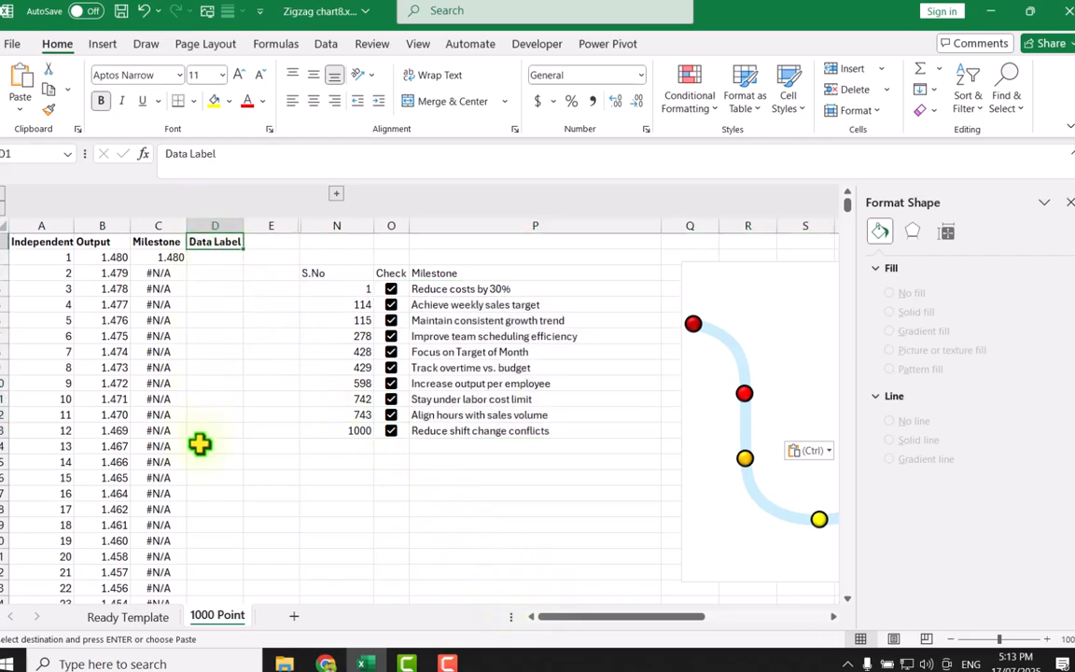
text(Milestone)
key(Return)
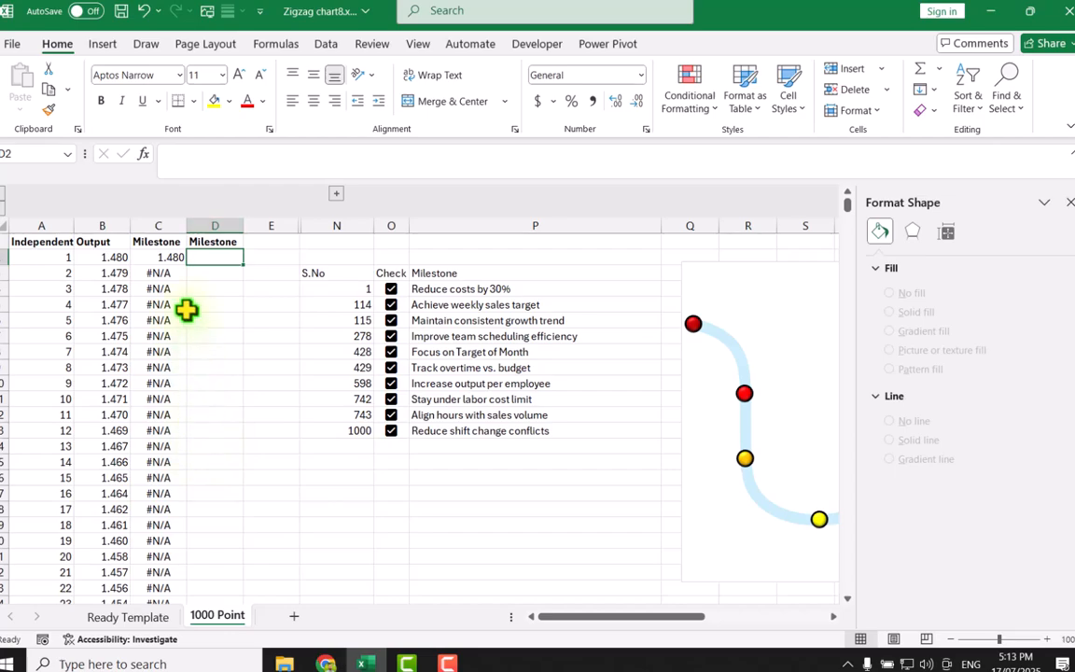
Step: Enter =XLOOKUP(A2,$N$4:$N$13,$P$4:$P$13,"") in D2 and fill it down column D for all points
text(=x)
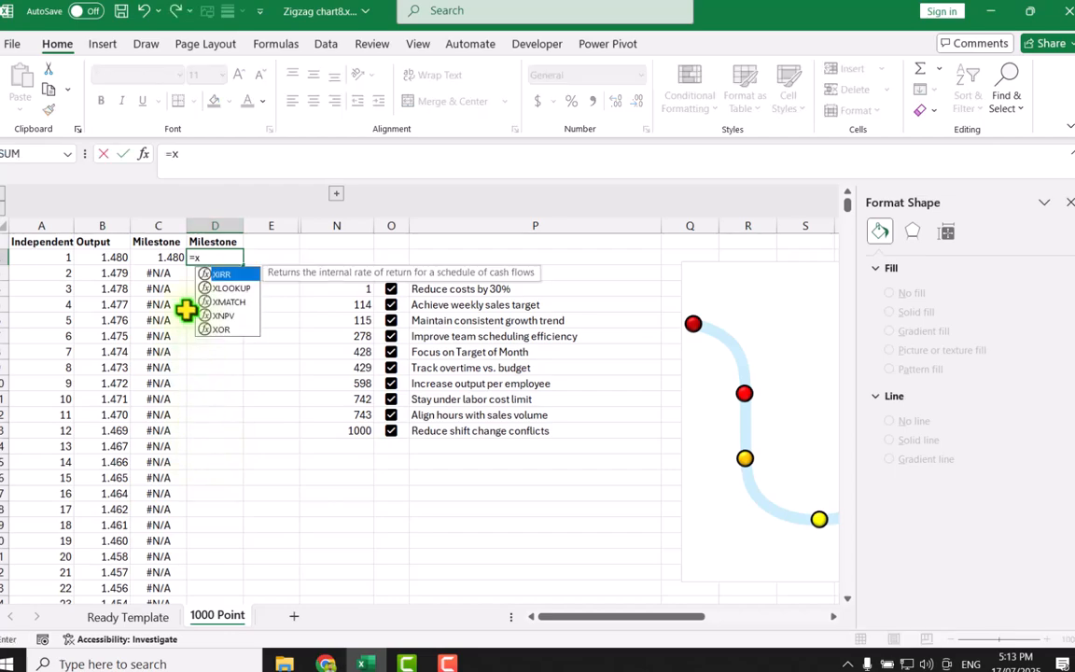
text(lookup()
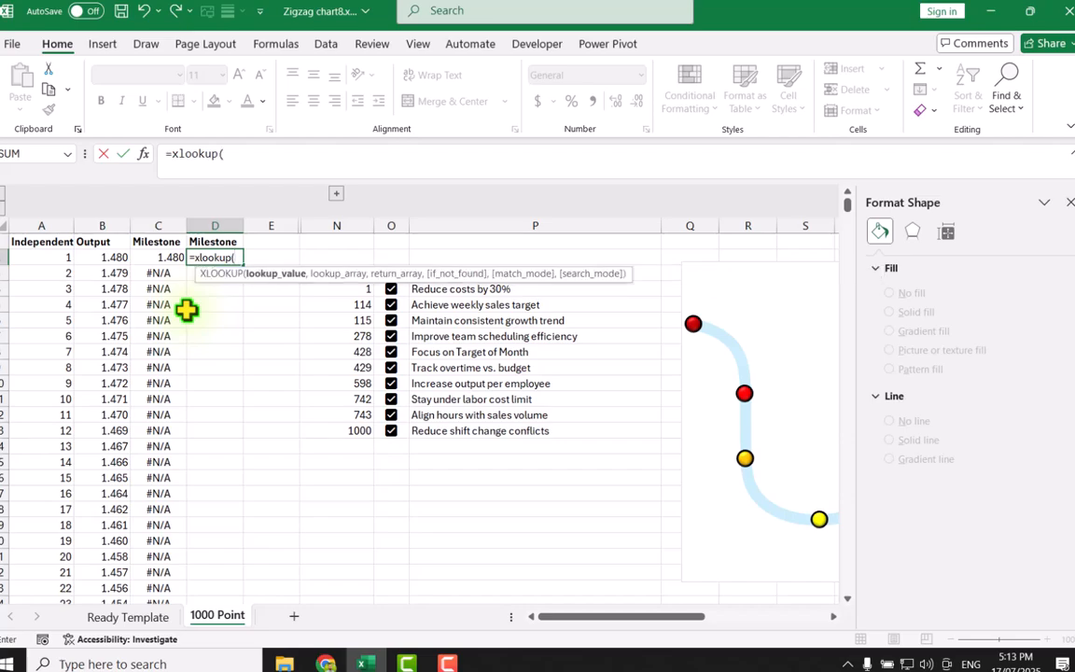
click(60, 259)
text(,)
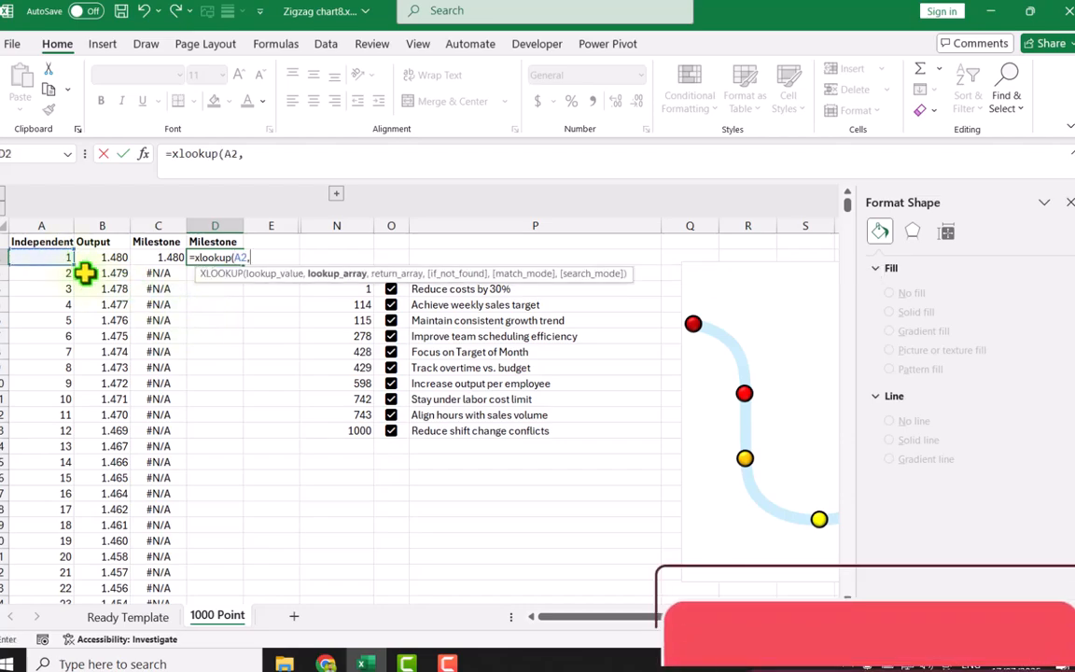
drag(360, 432, 353, 290)
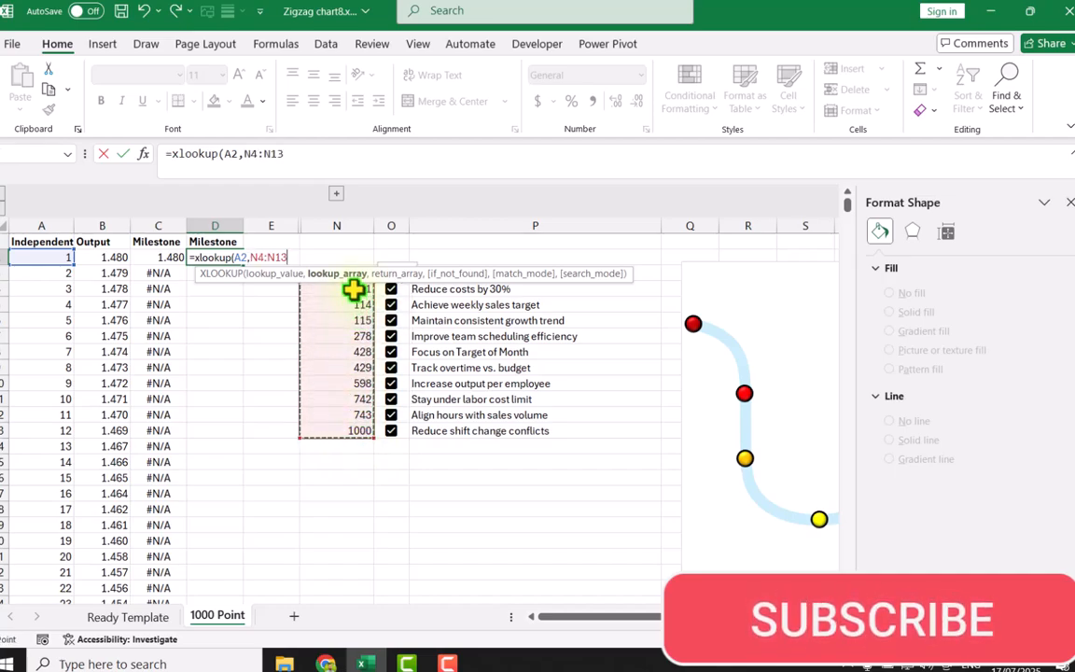
key(F4)
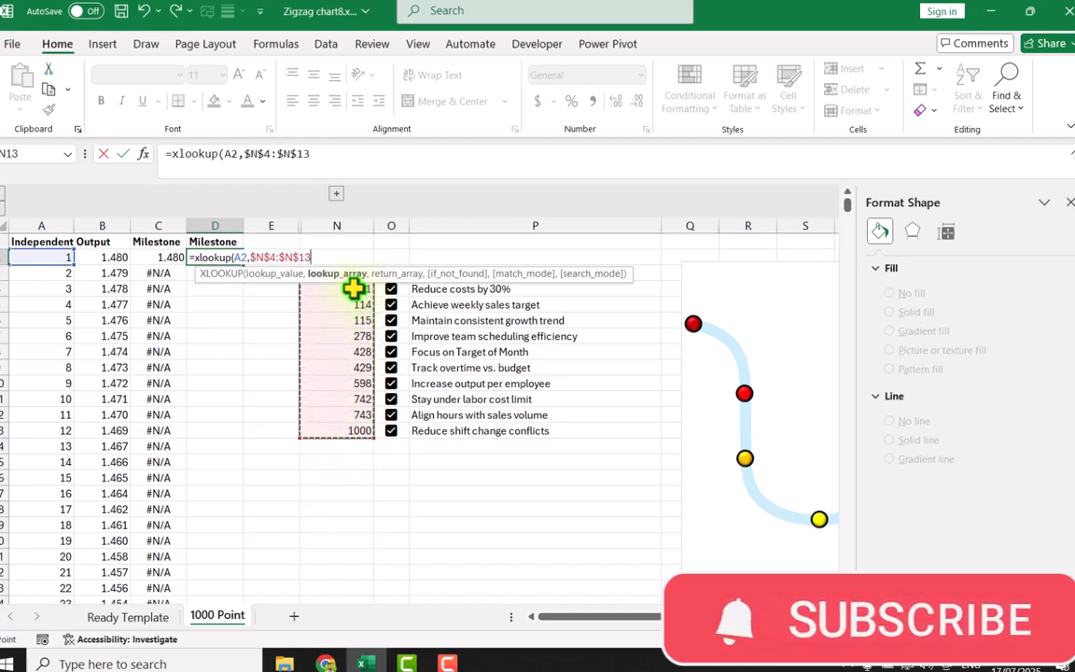
text(,)
drag(448, 430, 458, 287)
key(F4)
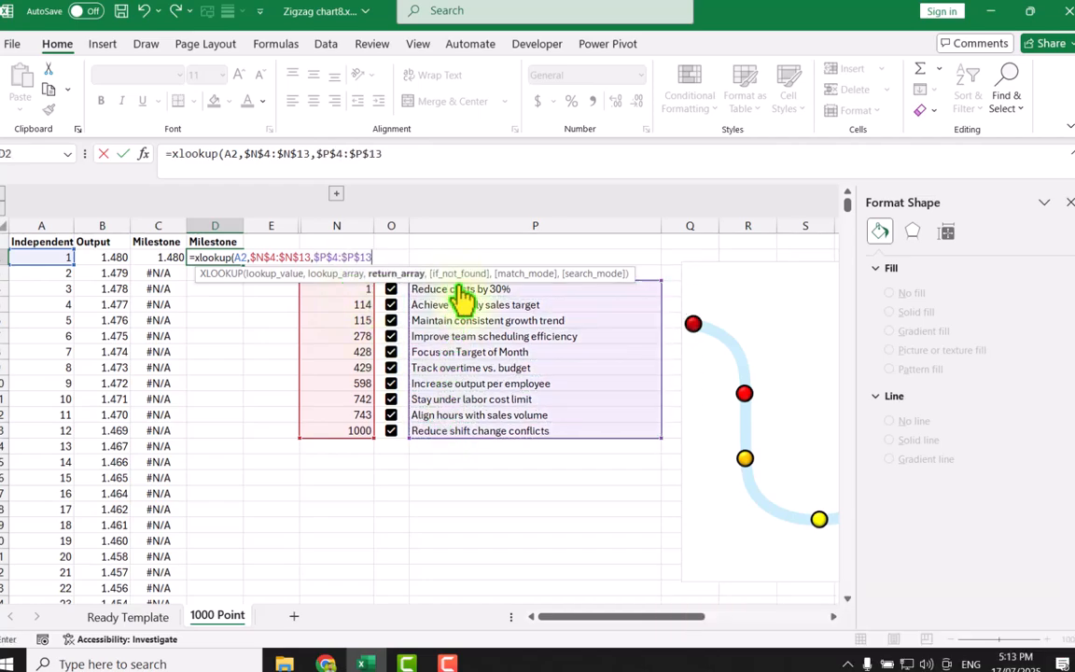
text(,)
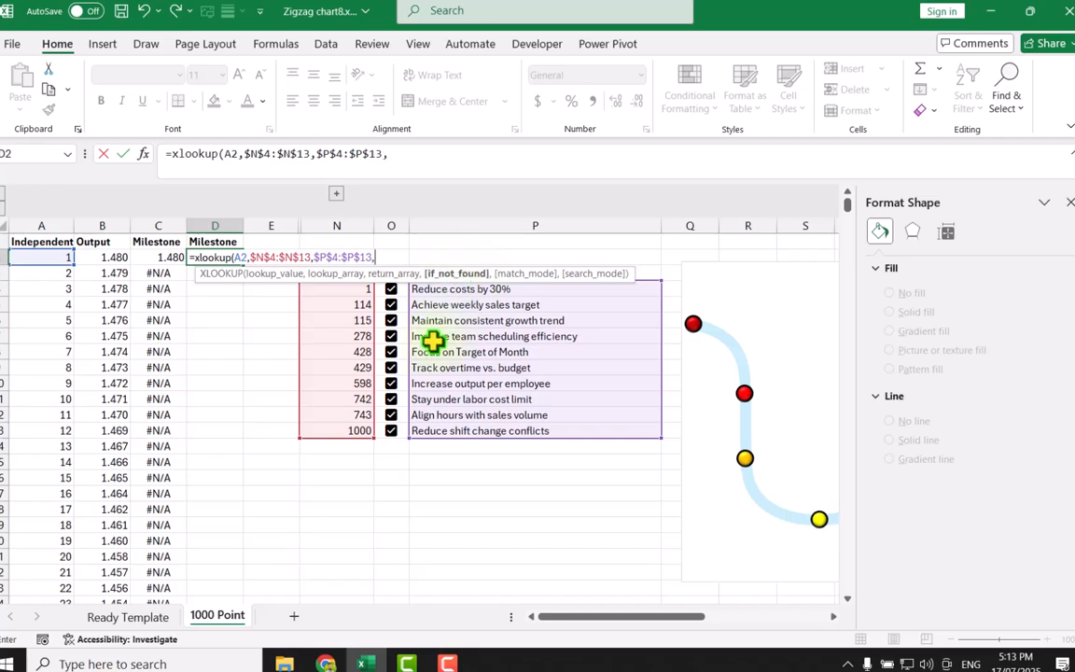
text(""))
key(Return)
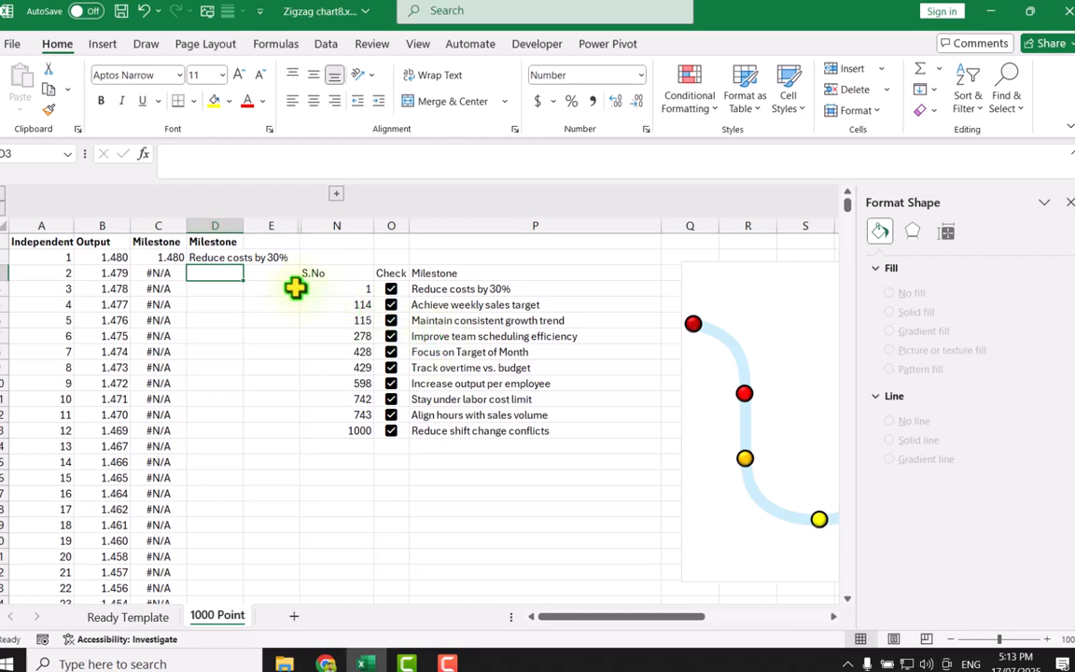
click(224, 260)
double_click(245, 265)
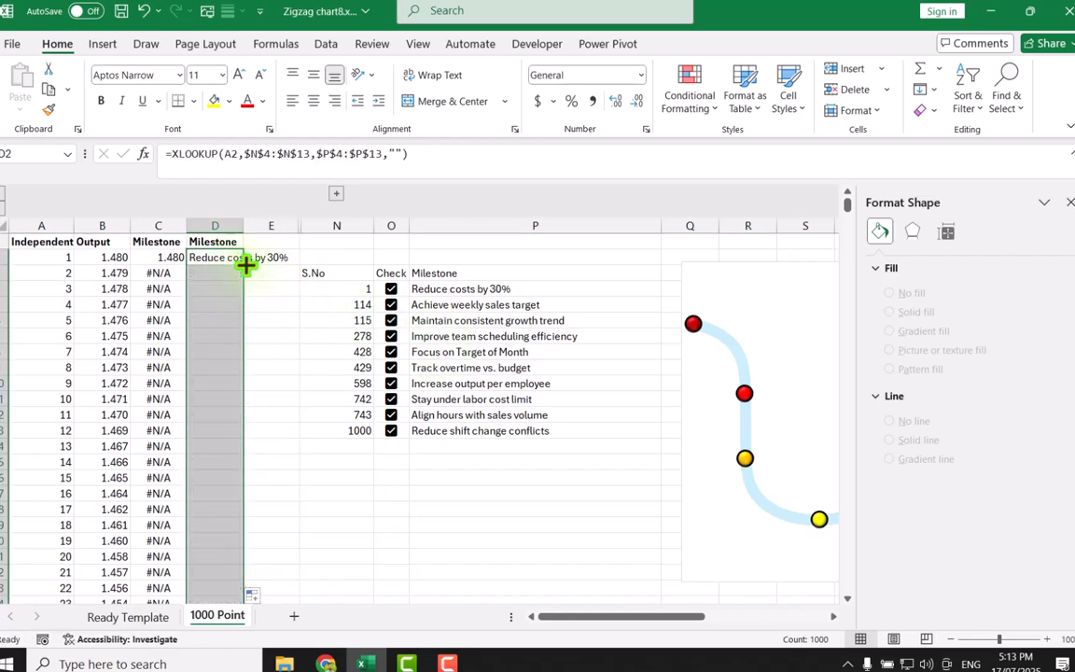
Step: Add data labels to the chart's Milestone series and open their detailed label options
drag(622, 616, 698, 617)
click(698, 570)
click(756, 44)
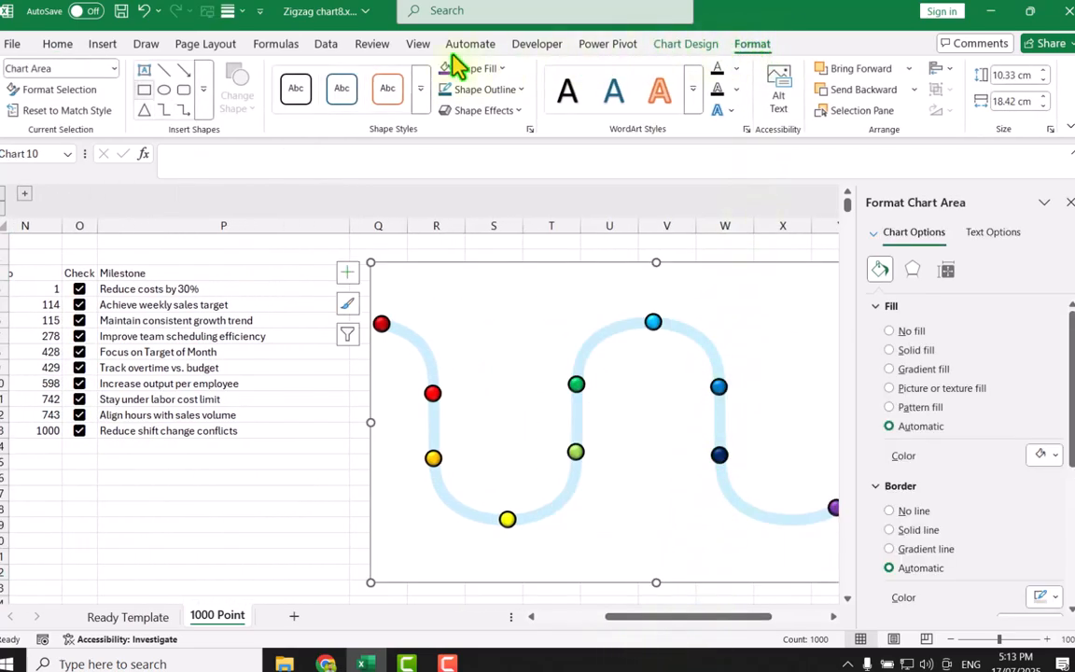
click(115, 69)
click(47, 147)
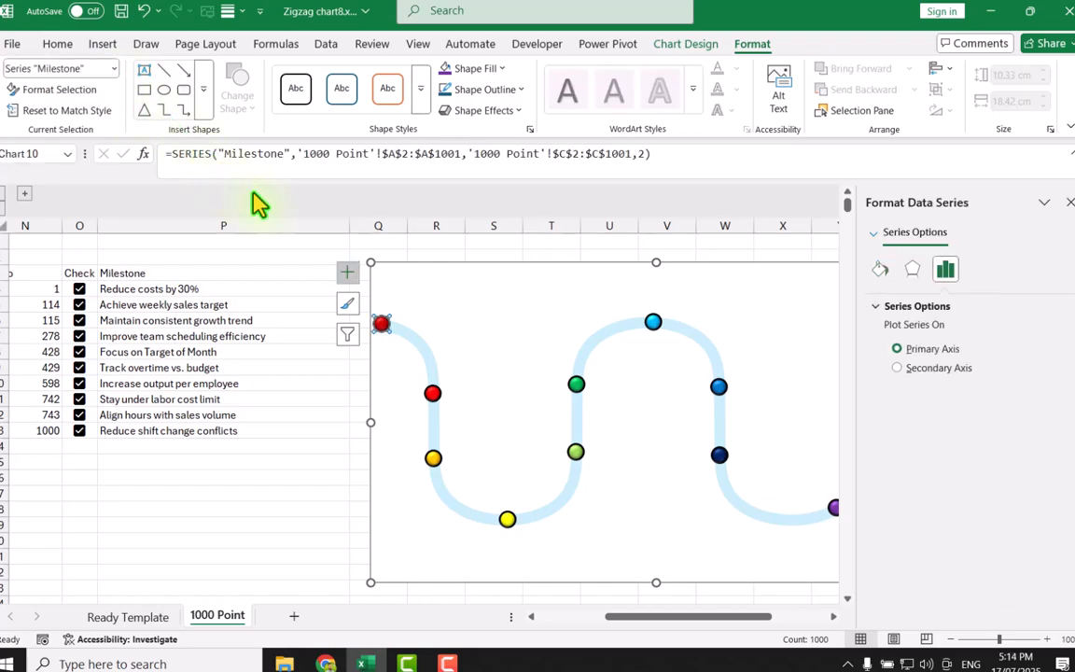
click(347, 274)
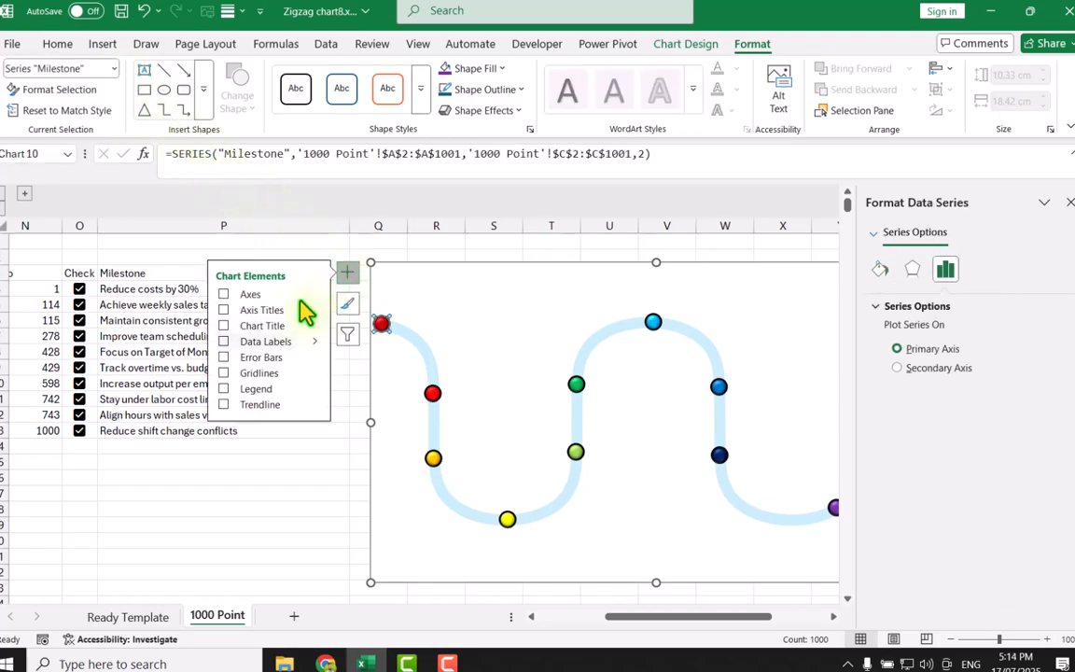
click(316, 342)
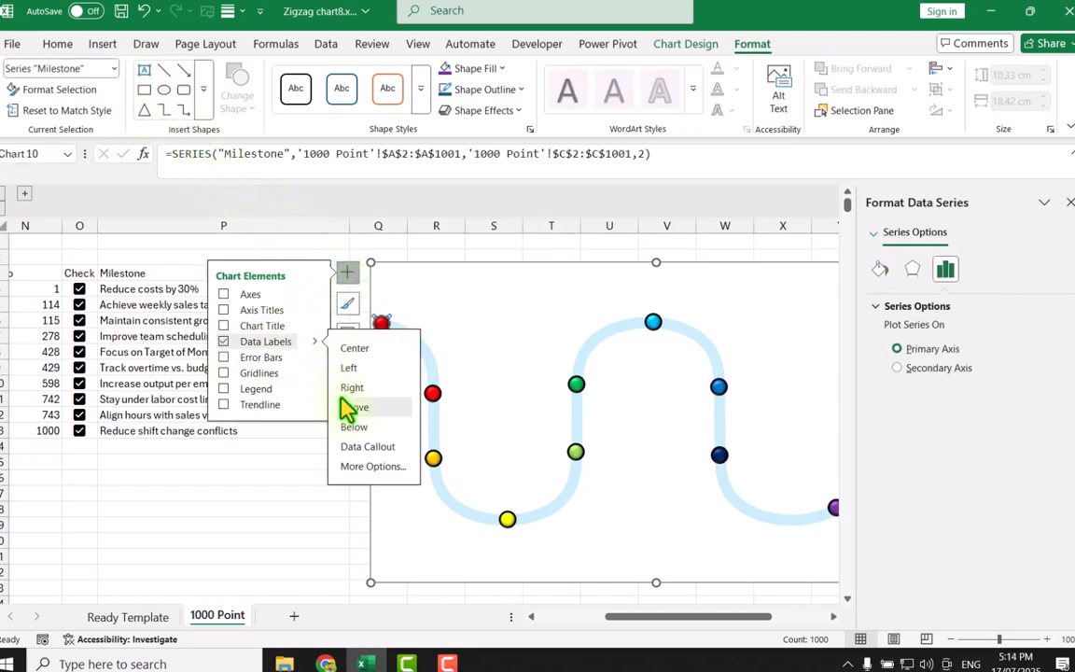
click(373, 467)
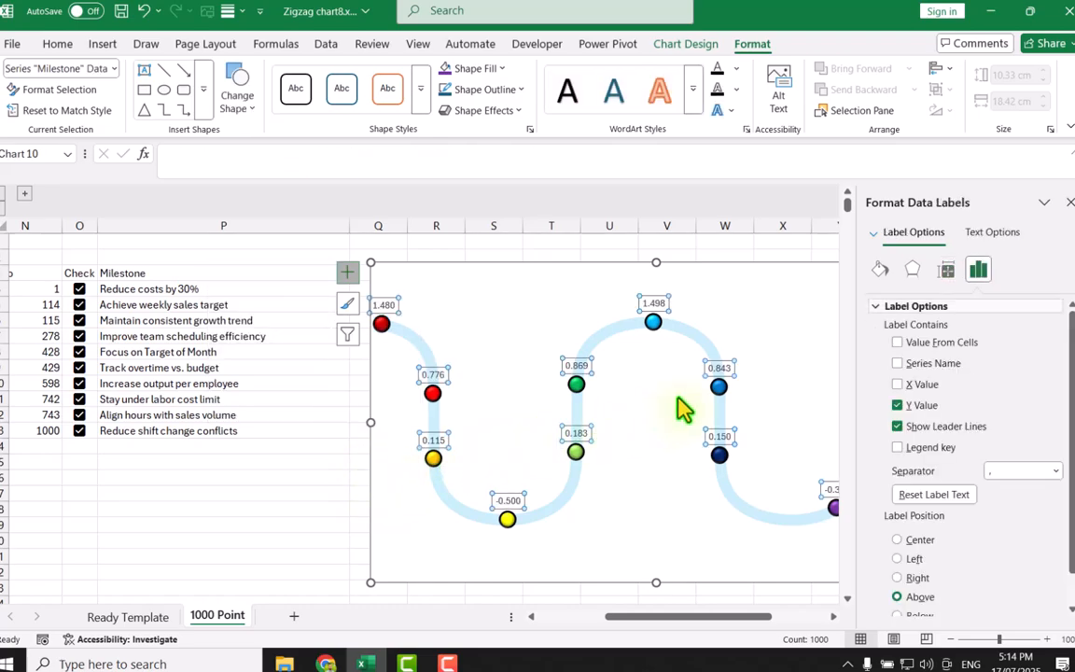
Step: Make the Milestone data labels take their text from cells D2:D1001 of the 1000 Point sheet
click(900, 343)
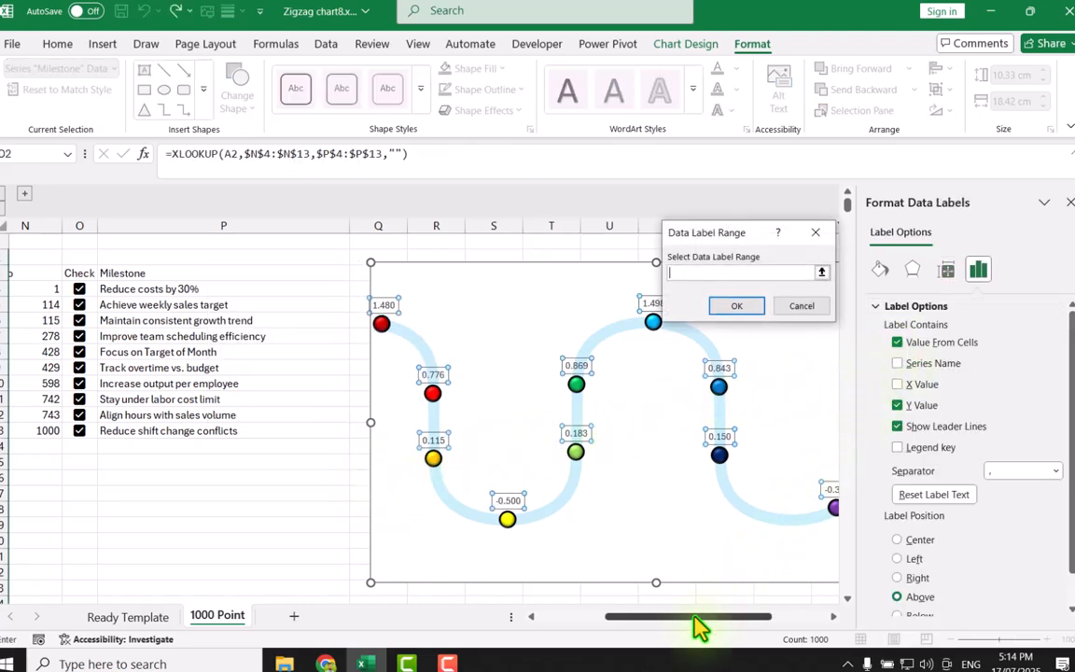
drag(693, 617, 616, 618)
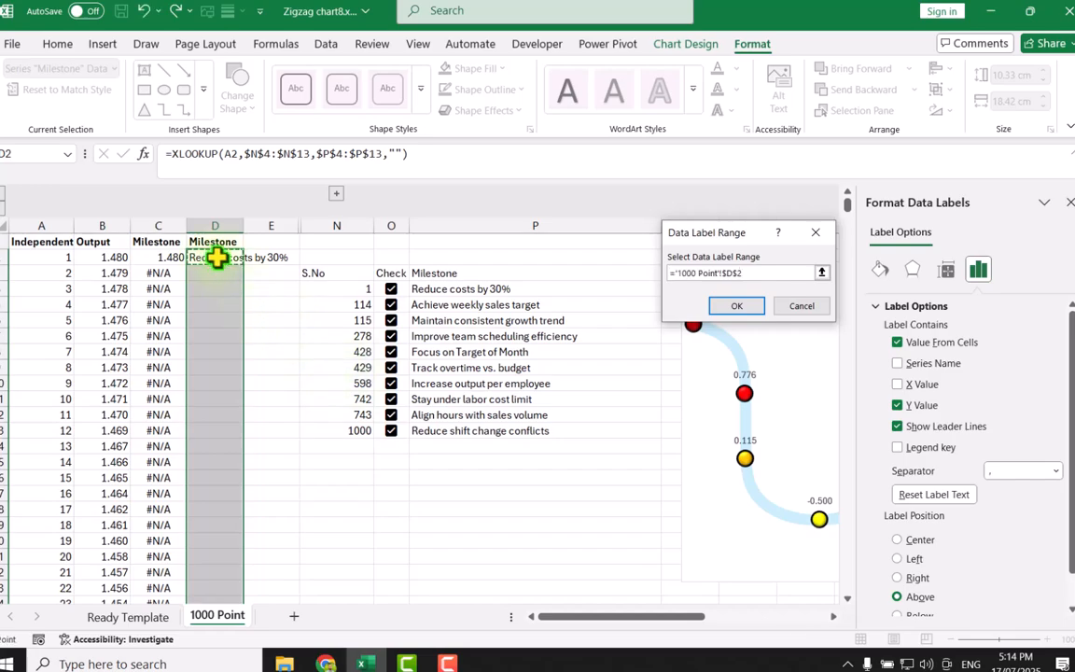
drag(216, 258, 229, 574)
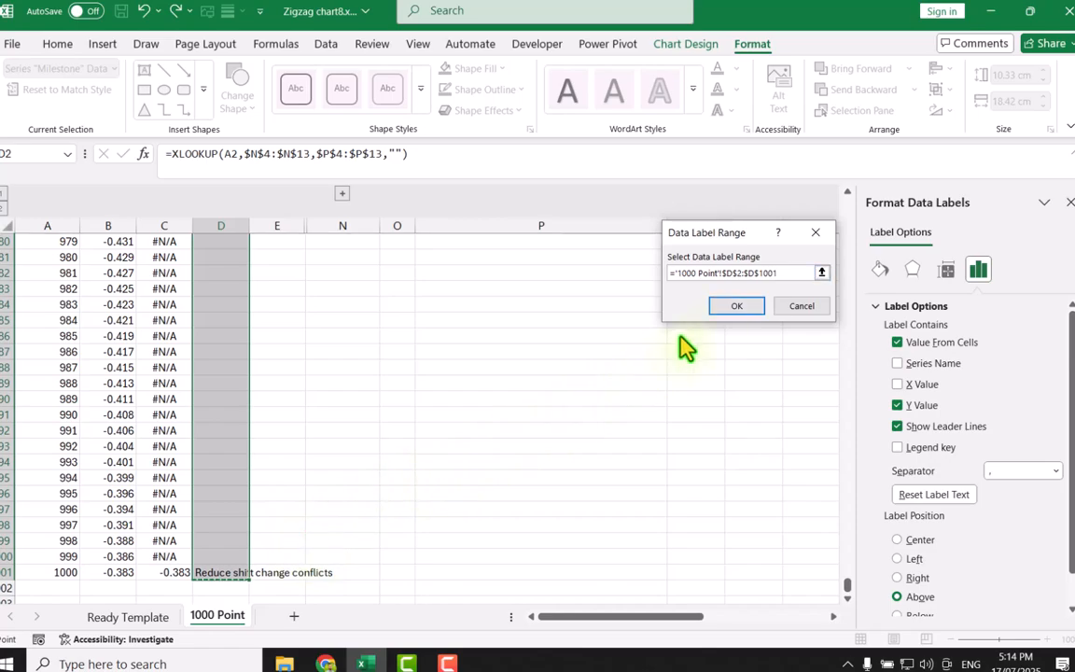
click(737, 307)
Step: Exclude the Y value and leader lines from the Milestone labels and position the labels to the right of their markers
drag(845, 575, 861, 202)
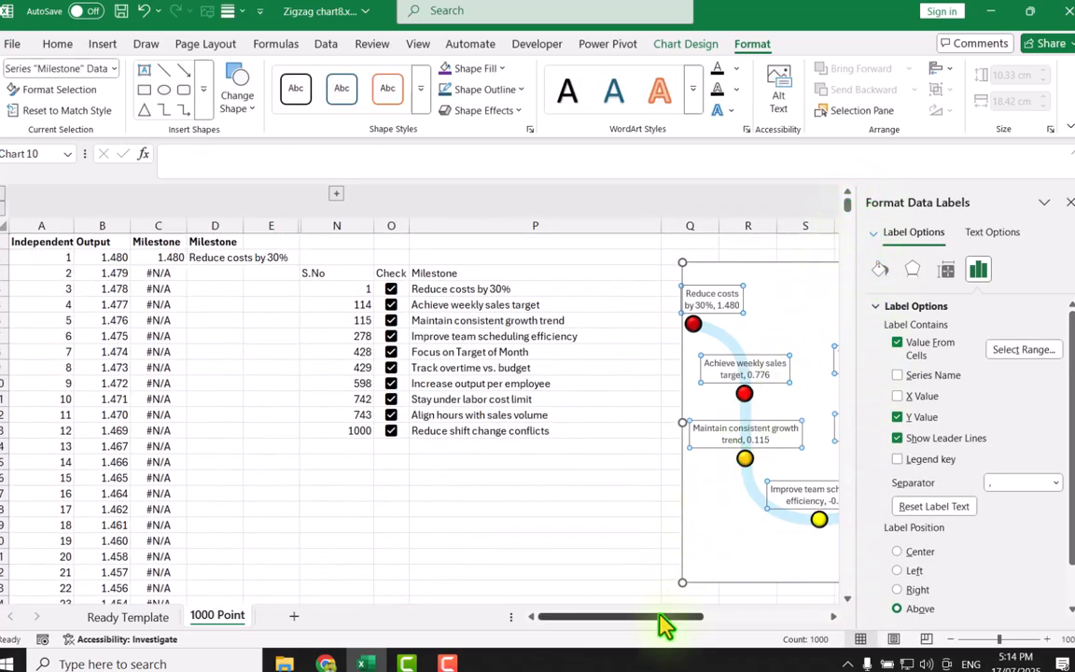
drag(665, 618, 737, 635)
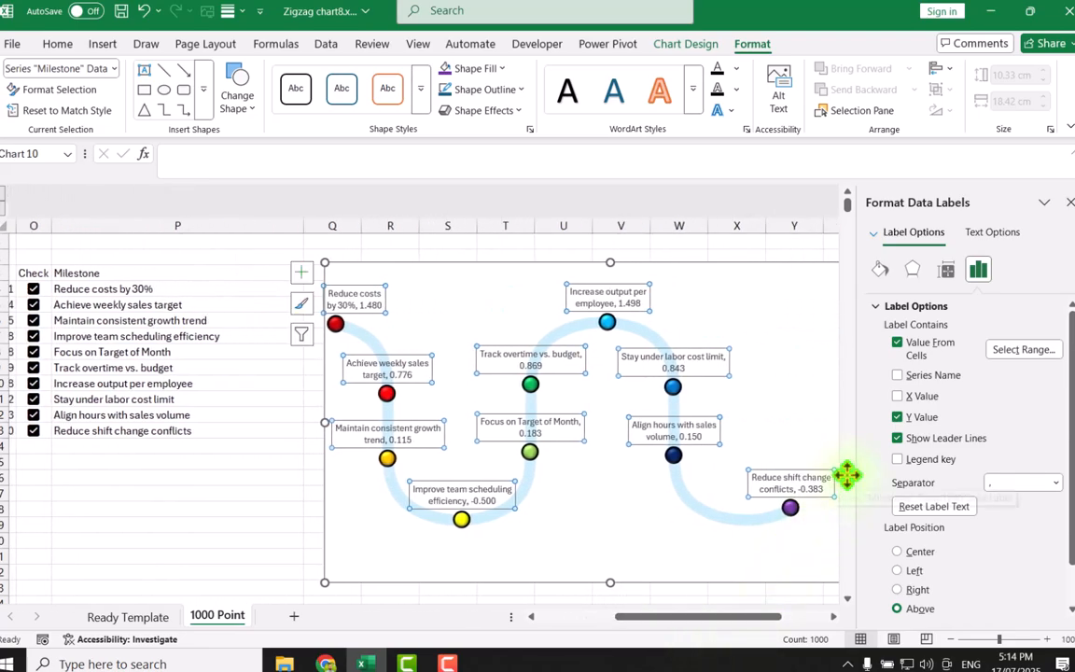
click(897, 417)
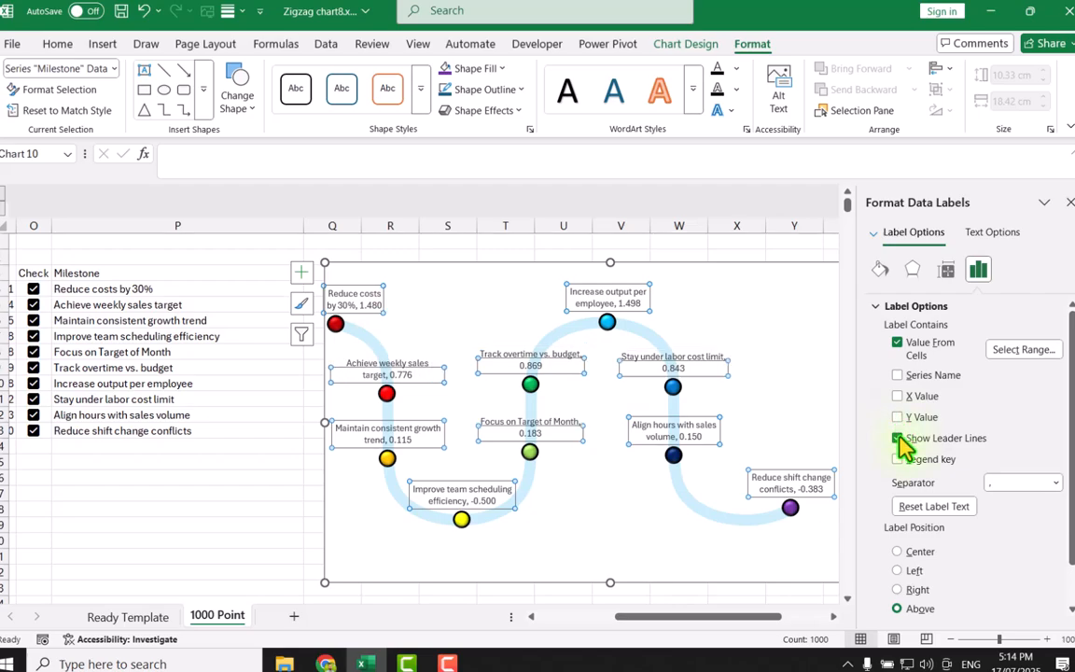
click(898, 590)
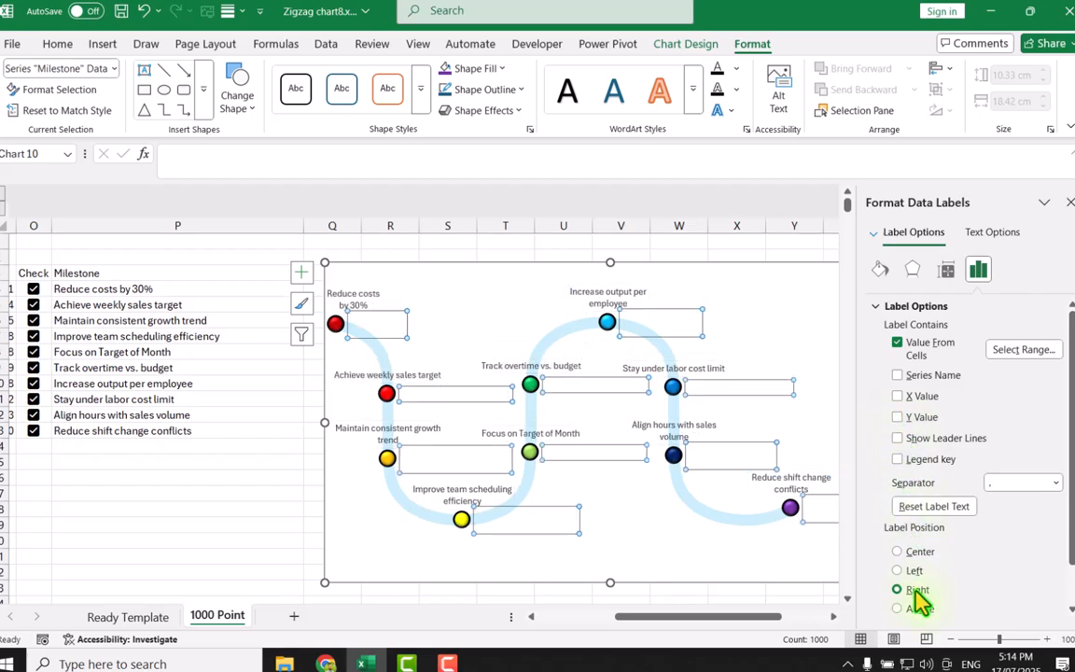
key(Escape)
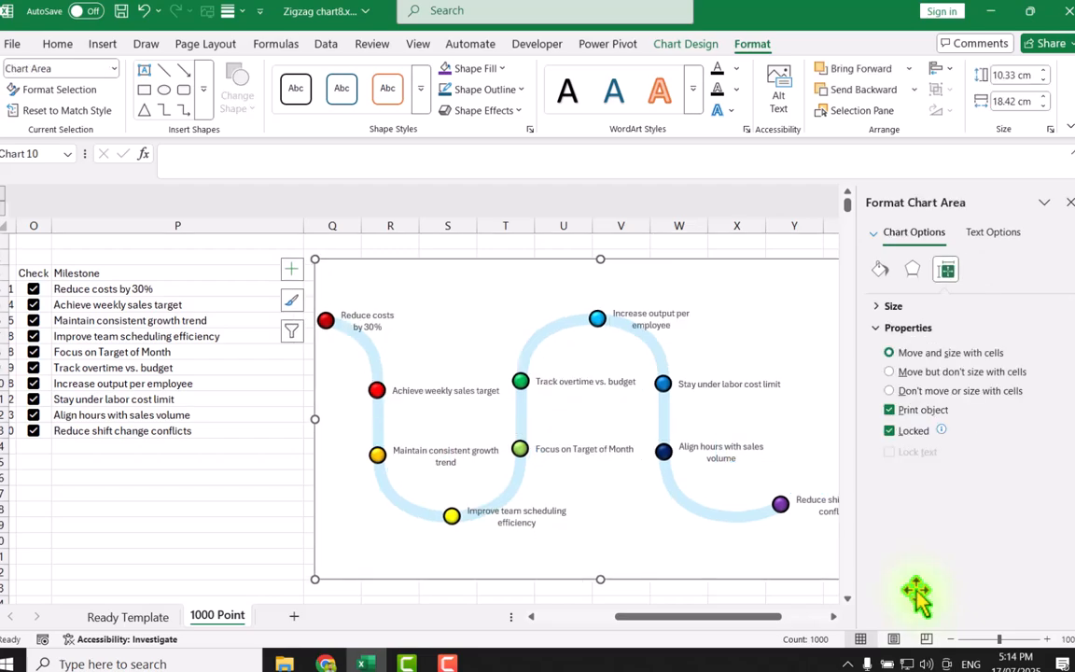
Step: Shrink the chart's plot area on all sides to leave room for the labels inside the chart area
click(422, 392)
click(114, 68)
click(92, 106)
drag(326, 566, 380, 560)
drag(627, 269, 627, 287)
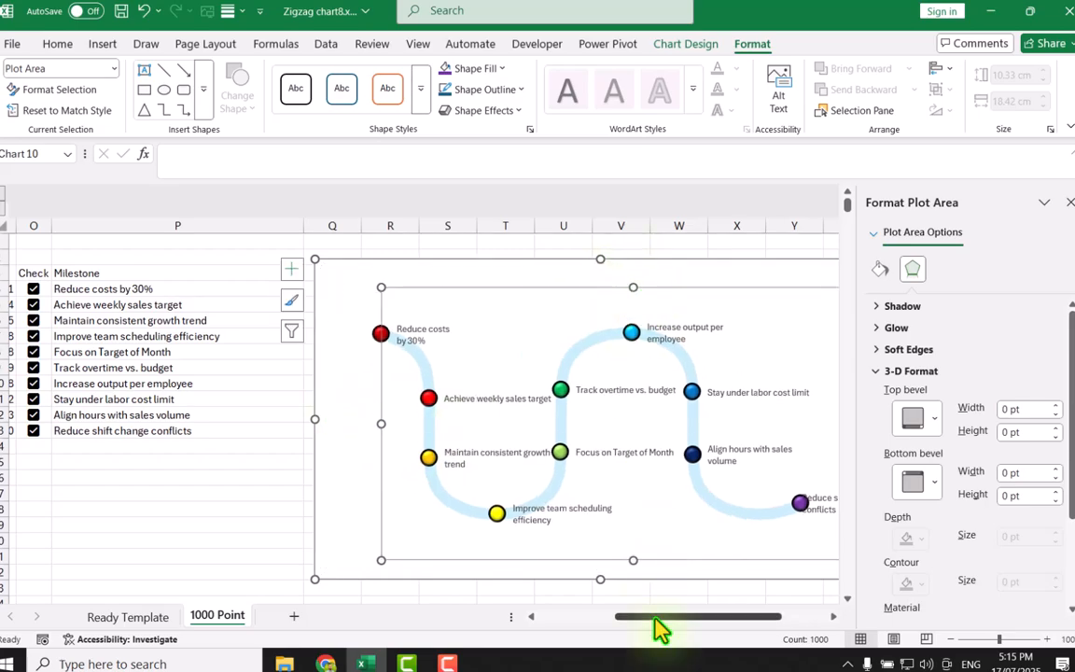
drag(655, 617, 700, 617)
drag(664, 424, 621, 420)
Step: Set the Milestone labels' left and right margins to 0.6 cm and disallow text overflowing the label shape
click(278, 398)
click(948, 271)
click(908, 329)
click(1057, 458)
click(1057, 481)
click(961, 440)
Step: Place the Improve team scheduling efficiency label below its marker and move the labels of the middle, descending and final markers closer to them
click(322, 521)
drag(323, 532, 265, 562)
drag(378, 463, 358, 463)
drag(384, 408, 364, 409)
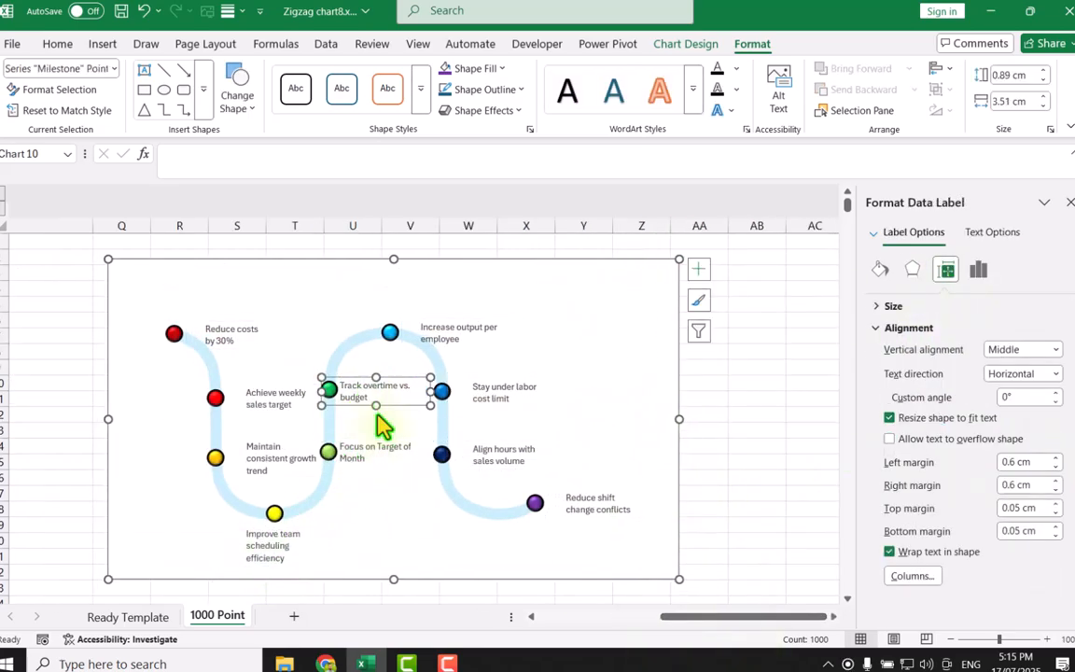
drag(496, 469, 476, 468)
drag(479, 407, 467, 408)
drag(584, 517, 564, 510)
Step: Move the Increase output and Reduce costs labels above their markers, and the Achieve weekly and Maintain consistent labels closer to theirs
drag(445, 346, 385, 326)
click(244, 413)
drag(244, 412, 224, 411)
drag(252, 478, 235, 479)
drag(727, 617, 691, 617)
click(161, 444)
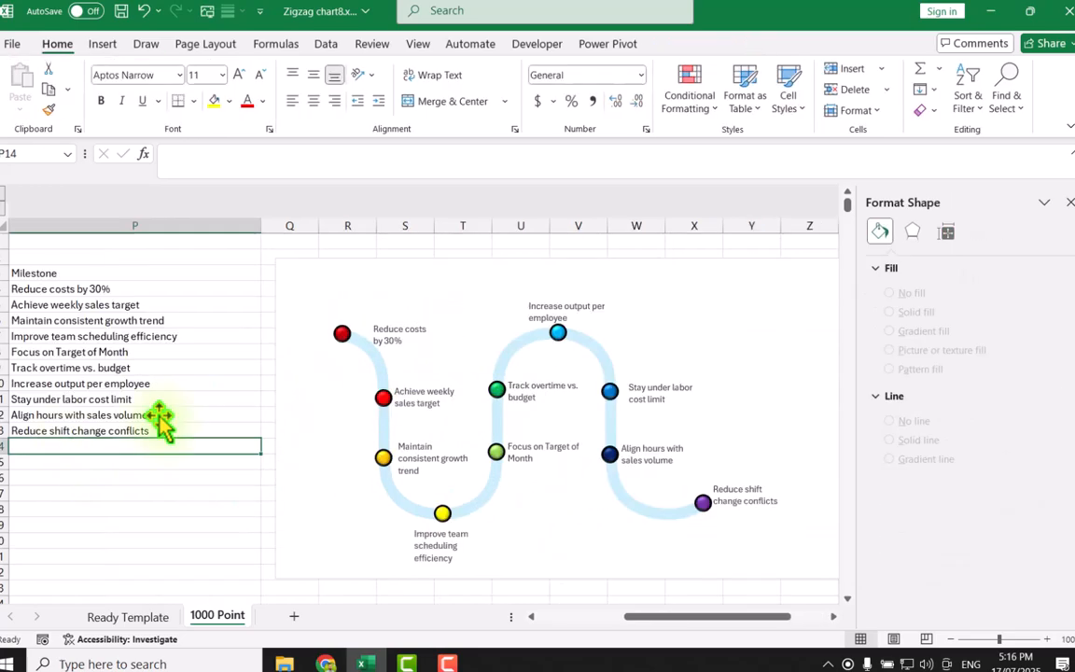
drag(403, 349, 347, 322)
Step: Make all Milestone data labels in the chart bold
click(276, 492)
click(430, 457)
click(57, 44)
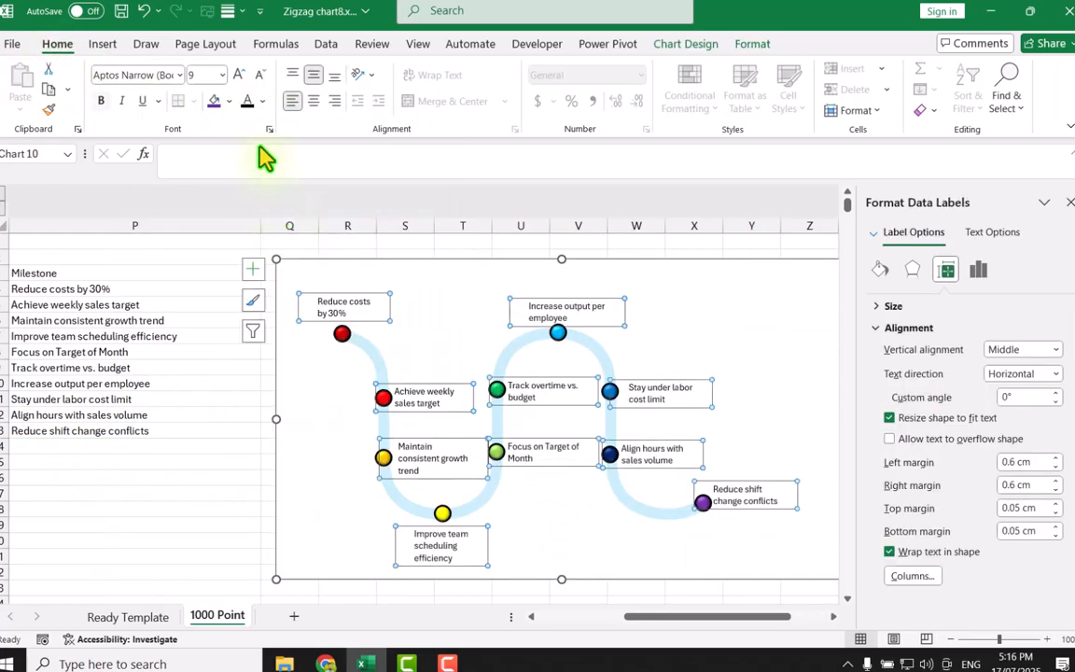
key(ctrl+b)
click(319, 261)
Step: Hide the gridlines on the 1000 Point sheet and close the formatting pane so the list and chart fit together
click(254, 245)
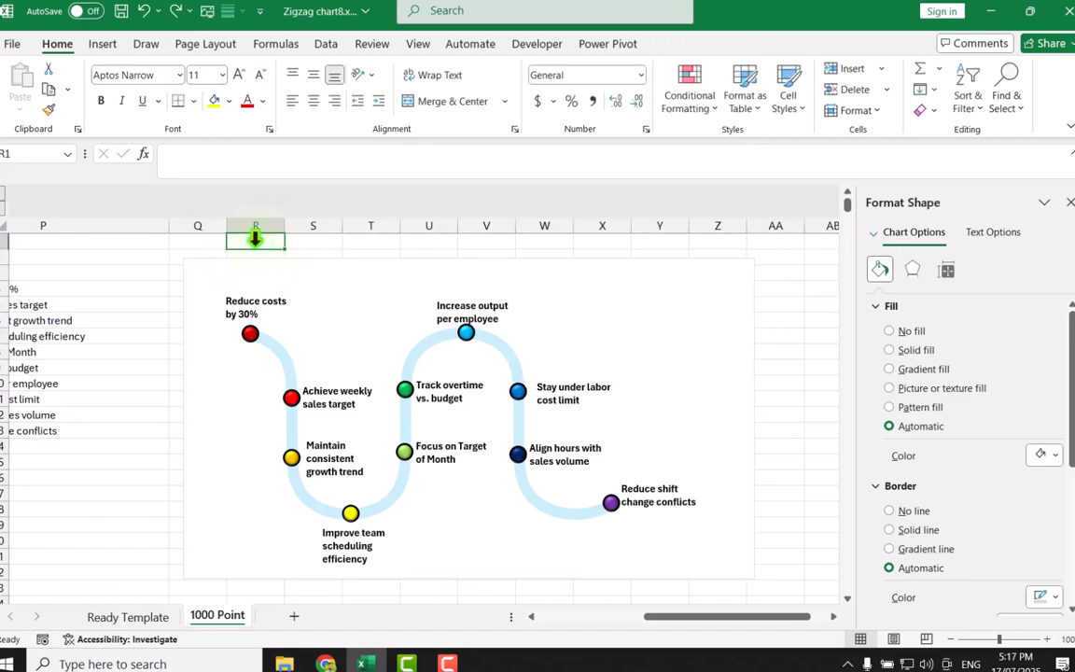
click(417, 45)
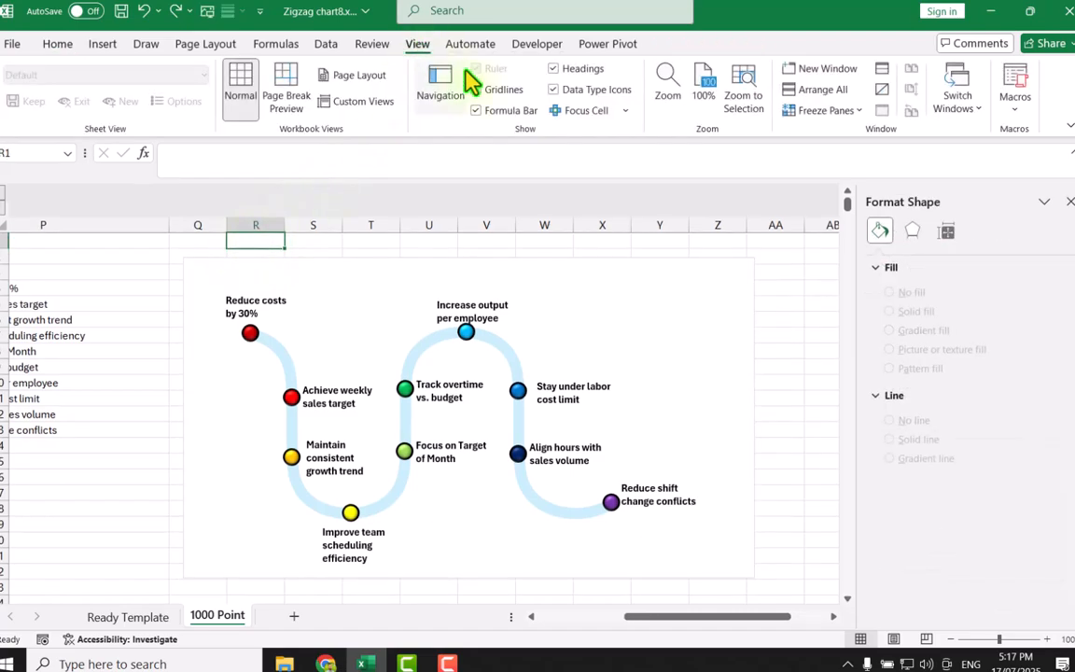
click(224, 272)
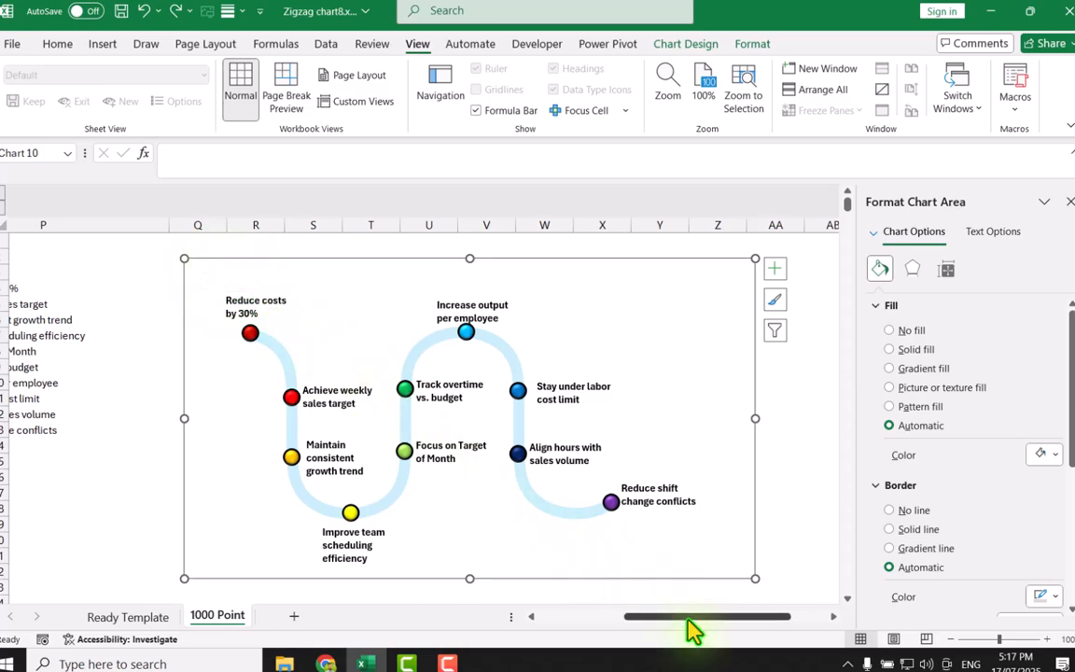
drag(691, 629, 668, 625)
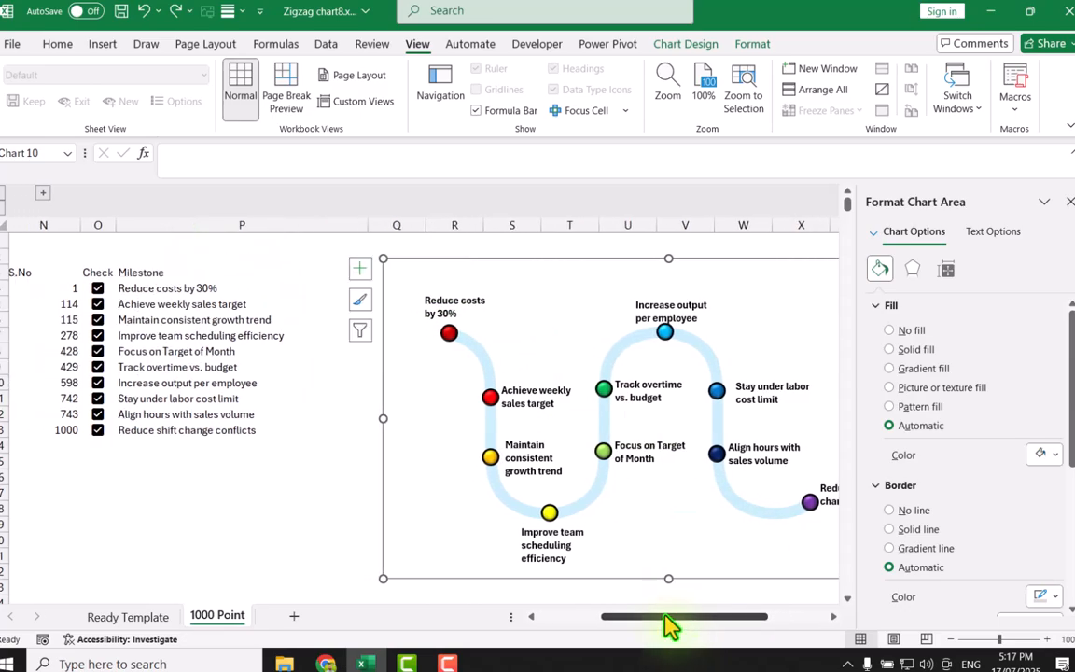
click(1069, 202)
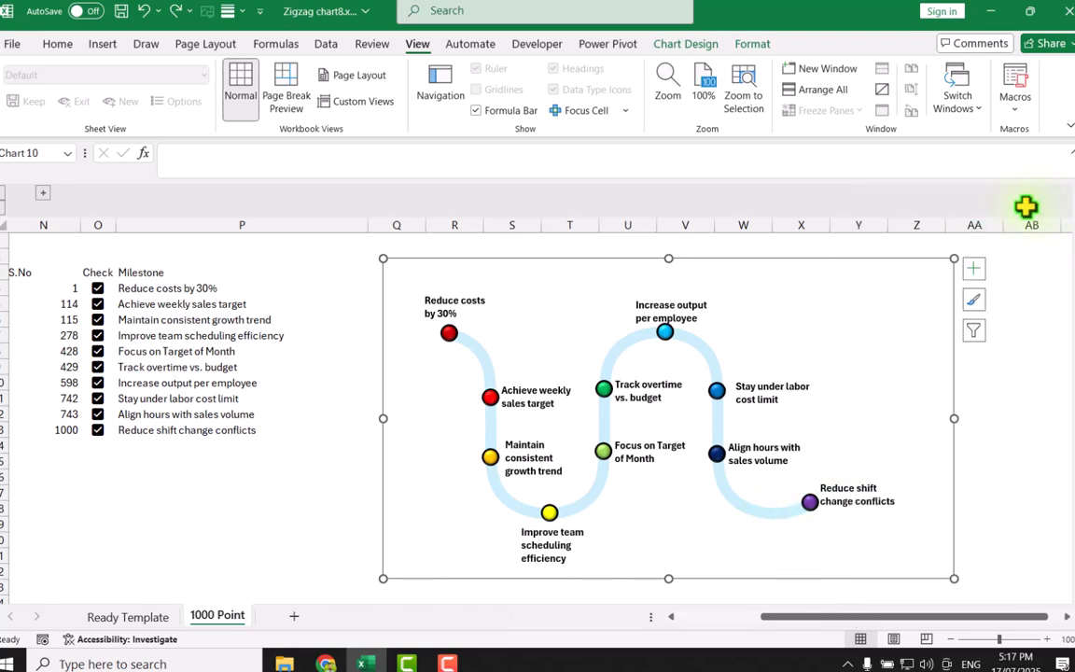
Step: Test the chart by unticking and re-ticking the checkboxes for Achieve weekly sales target and Maintain consistent growth trend
click(98, 304)
click(98, 320)
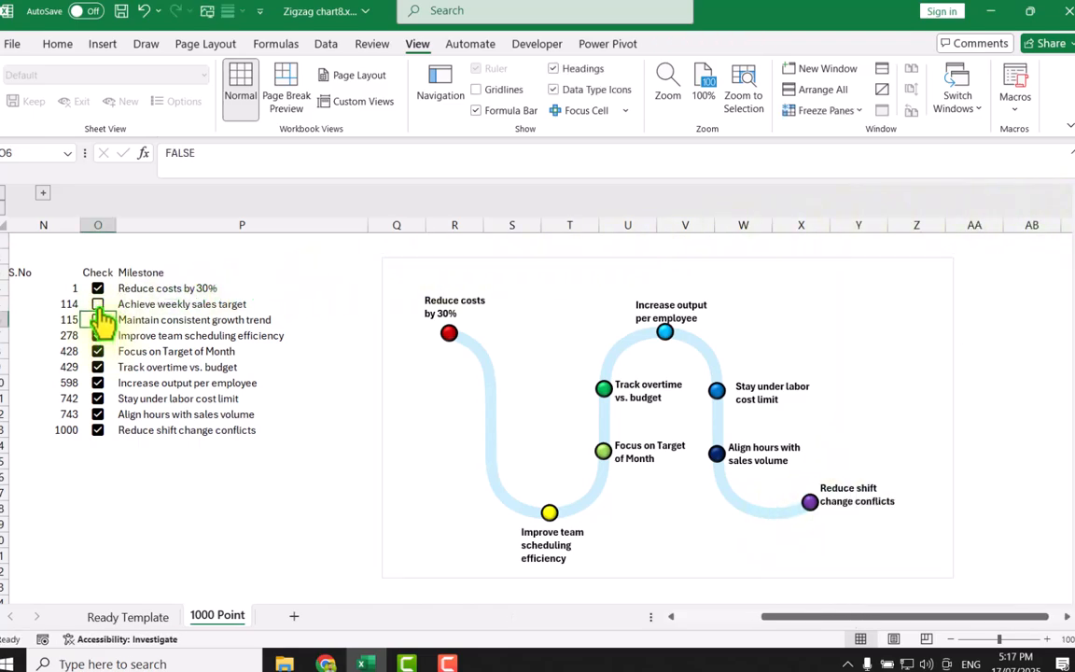
click(98, 304)
click(98, 320)
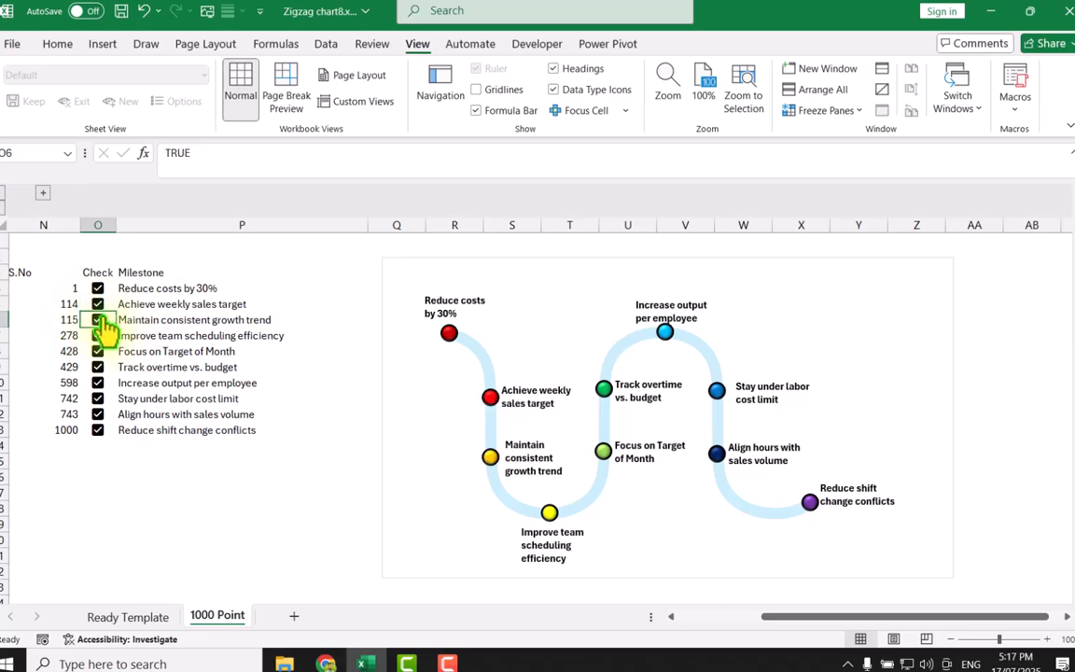